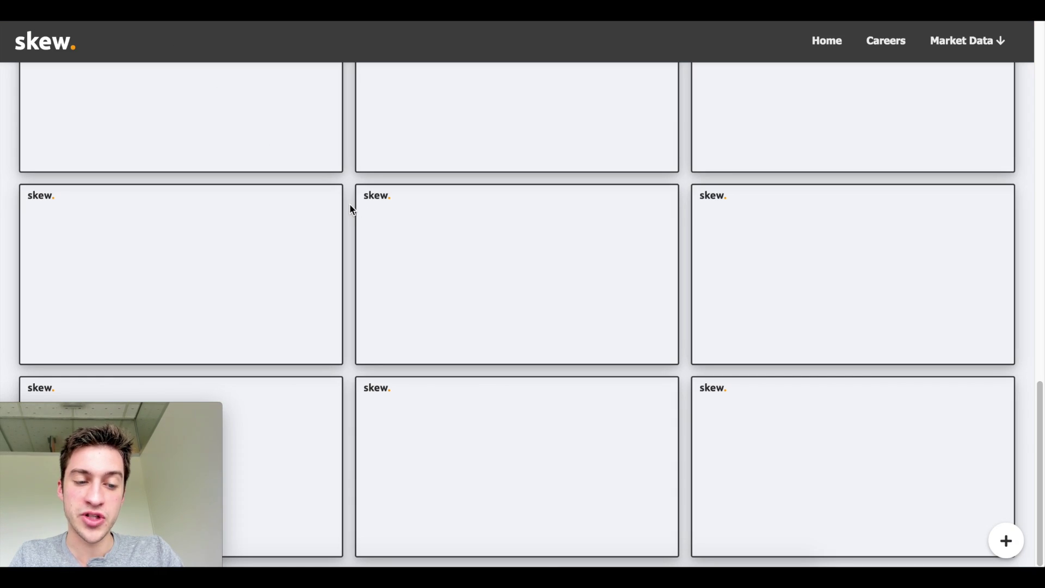
Step: Scroll through the Skew market data charts grid and reload the page with Ctrl+R
scroll(349, 203, up, 1)
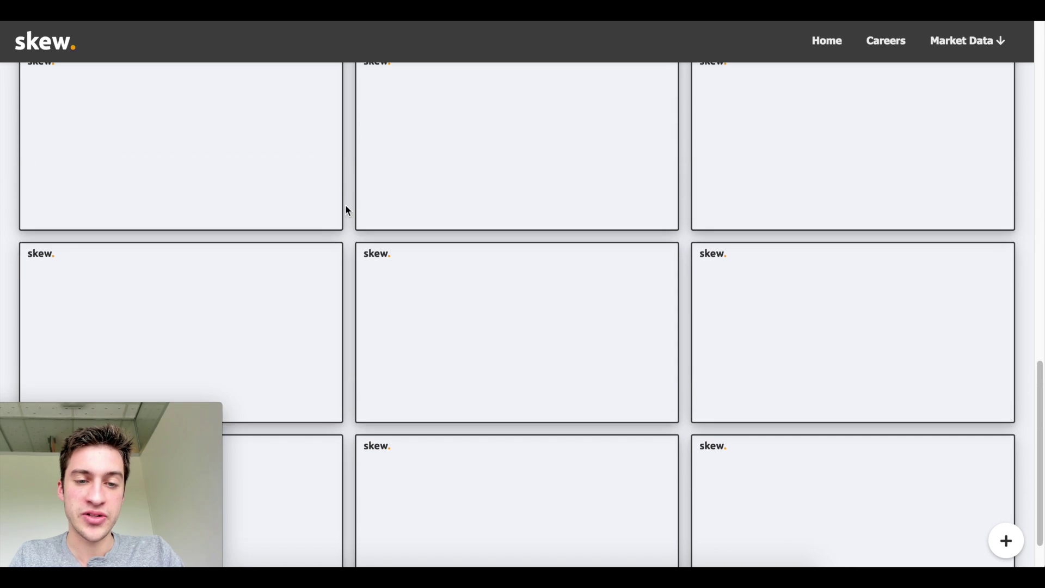
scroll(352, 212, up, 2)
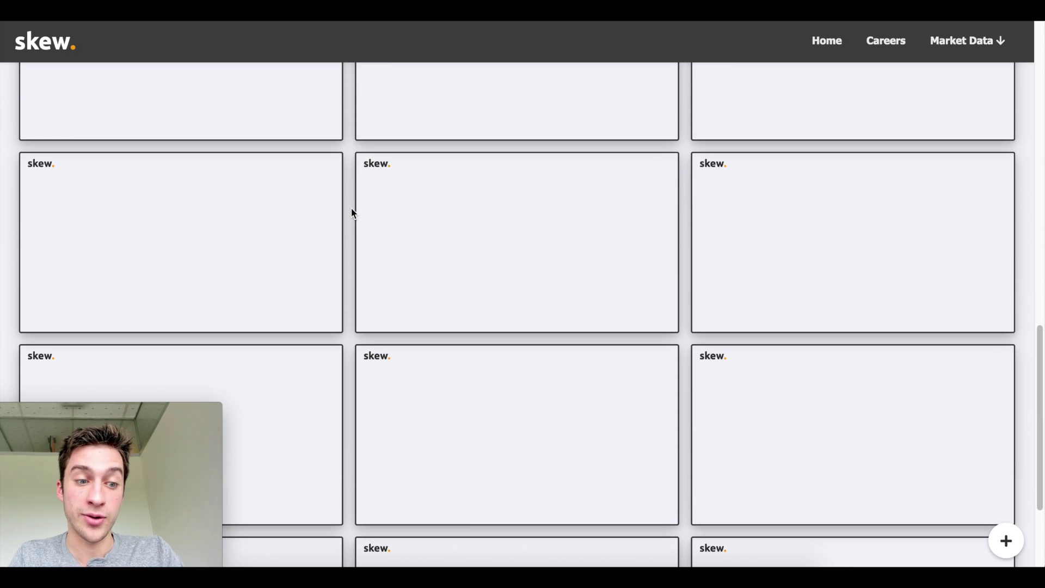
scroll(353, 214, up, 4)
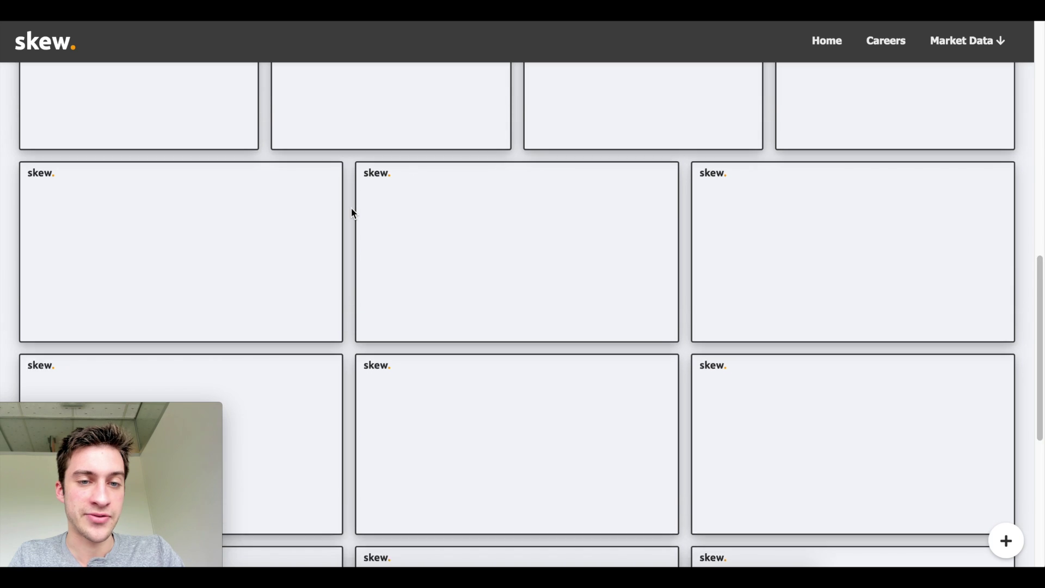
scroll(353, 213, up, 1)
scroll(353, 214, down, 5)
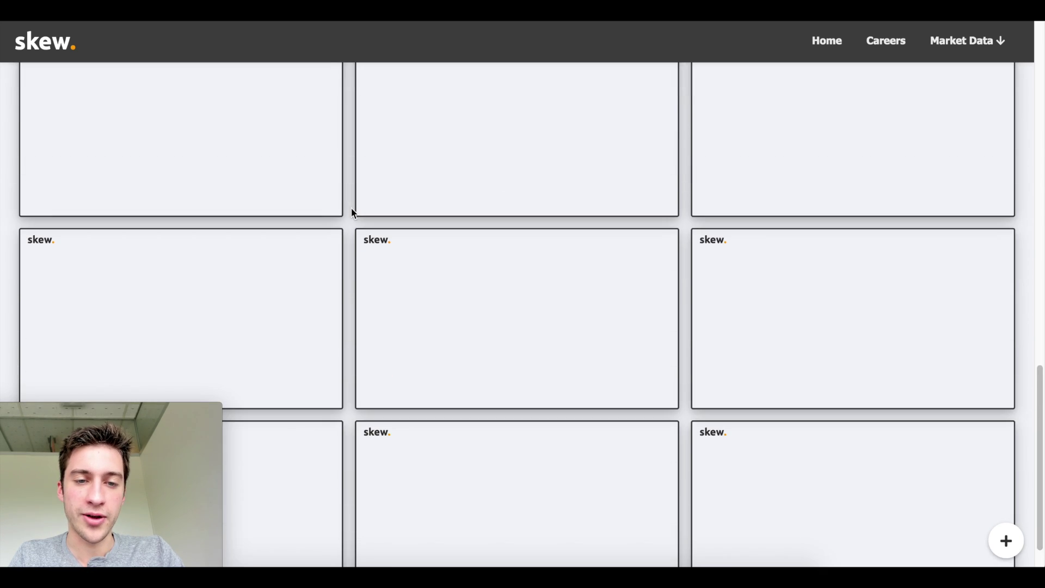
scroll(353, 212, down, 2)
scroll(353, 213, up, 1)
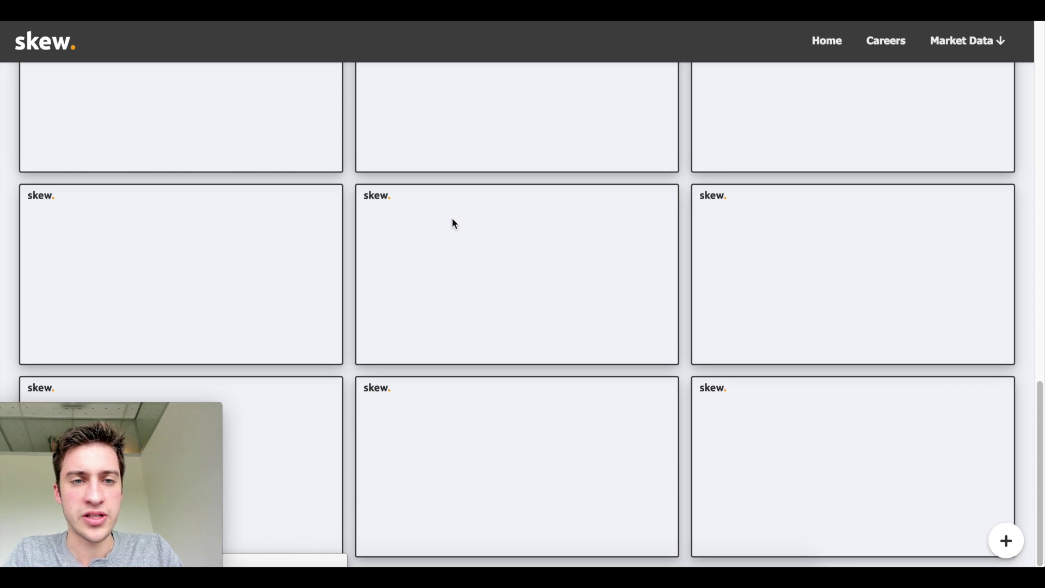
key(ctrl+r)
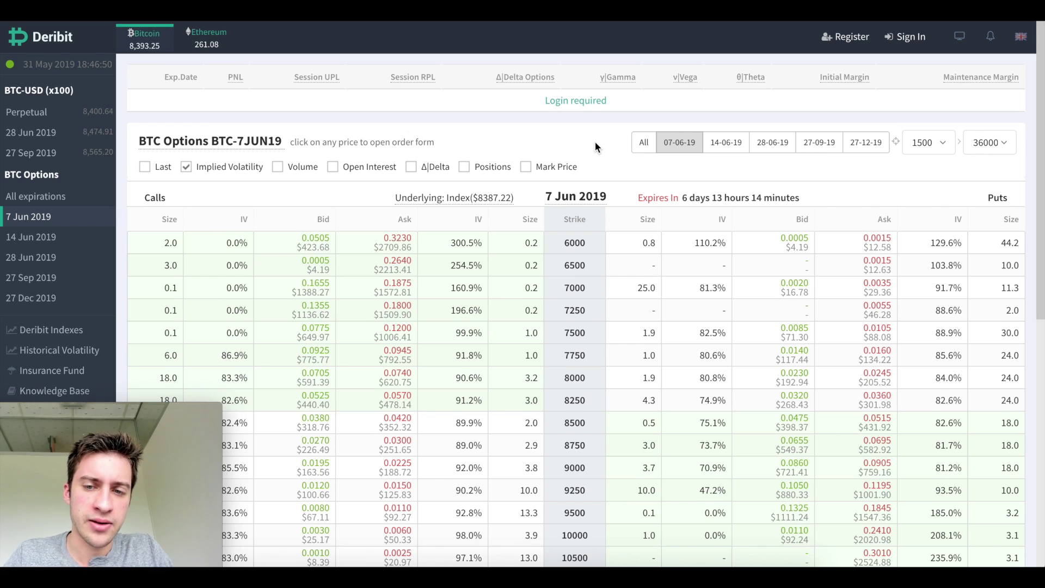
Step: Check the 7 Jun 2019 chain's time to expiry and scroll through the strikes to the Underlying Index
triple_click(685, 197)
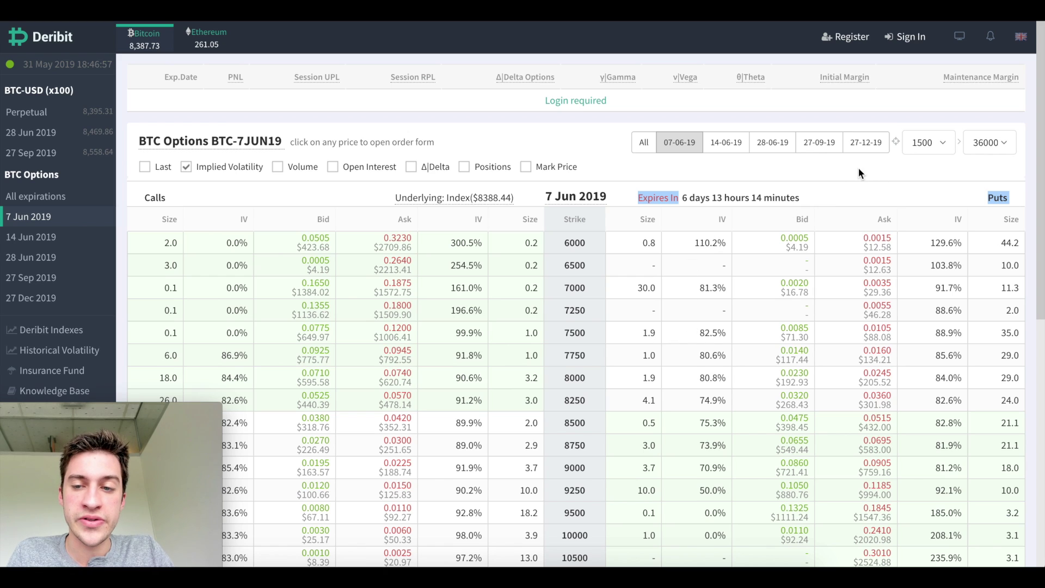
click(623, 345)
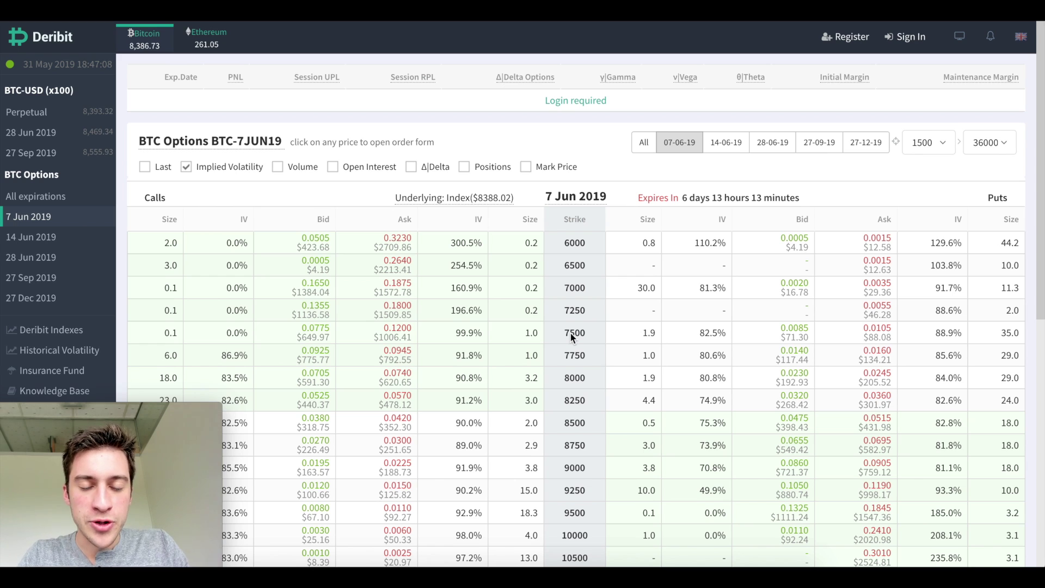
scroll(570, 332, down, 1)
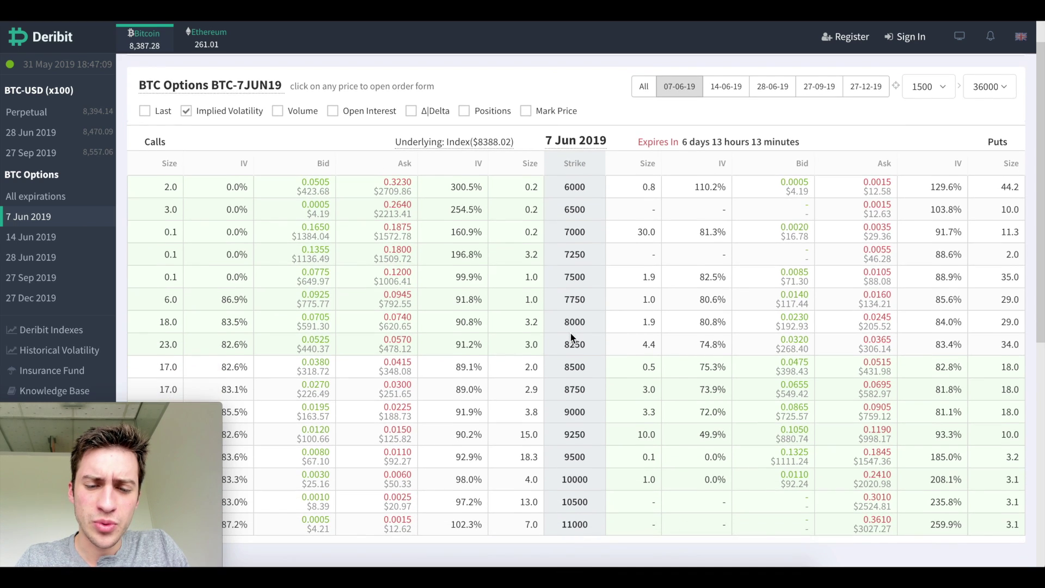
scroll(595, 116, down, 1)
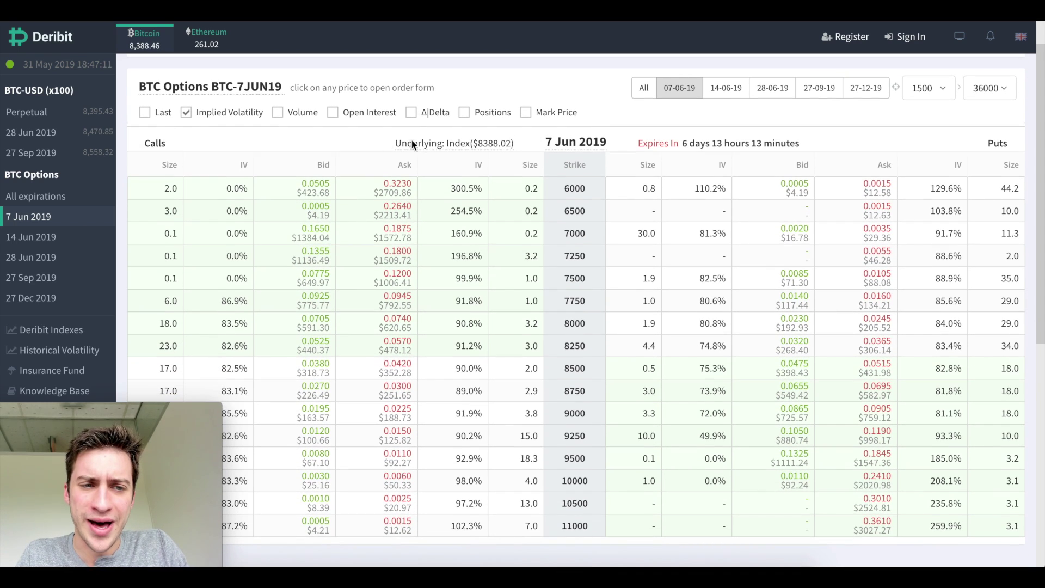
scroll(576, 436, down, 1)
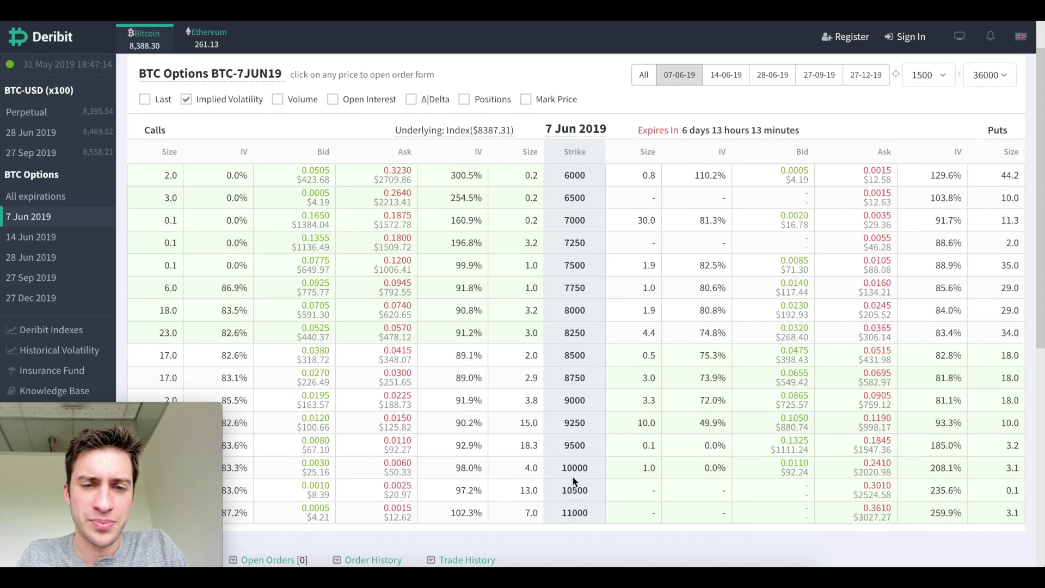
scroll(580, 451, up, 1)
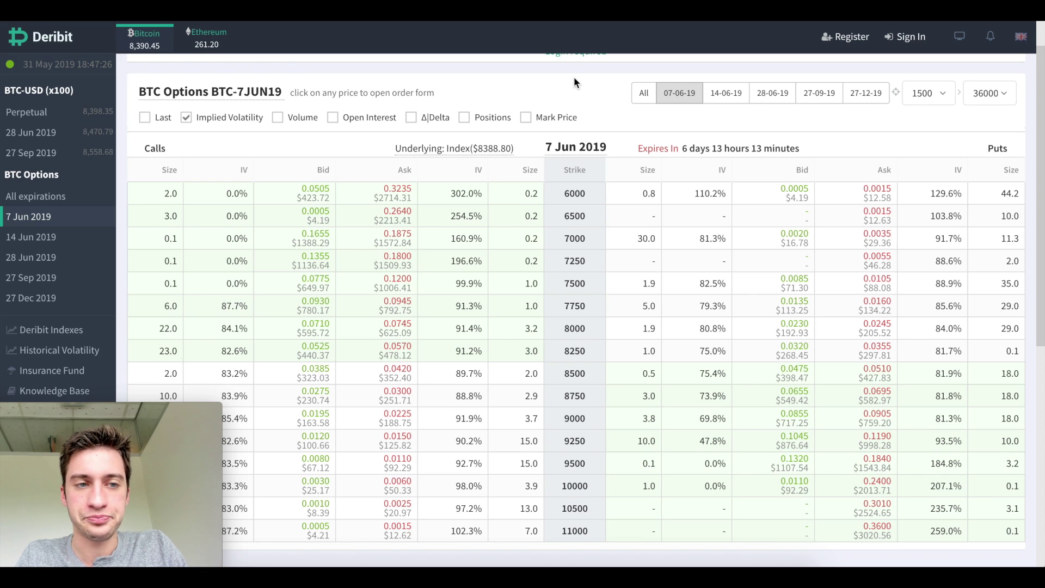
scroll(574, 79, down, 1)
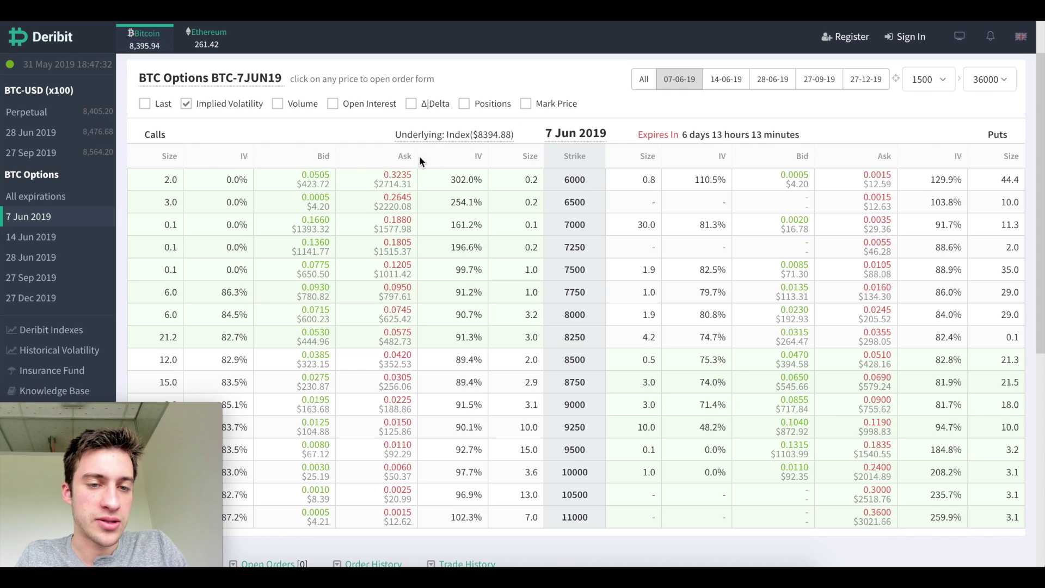
mouse_move(408, 131)
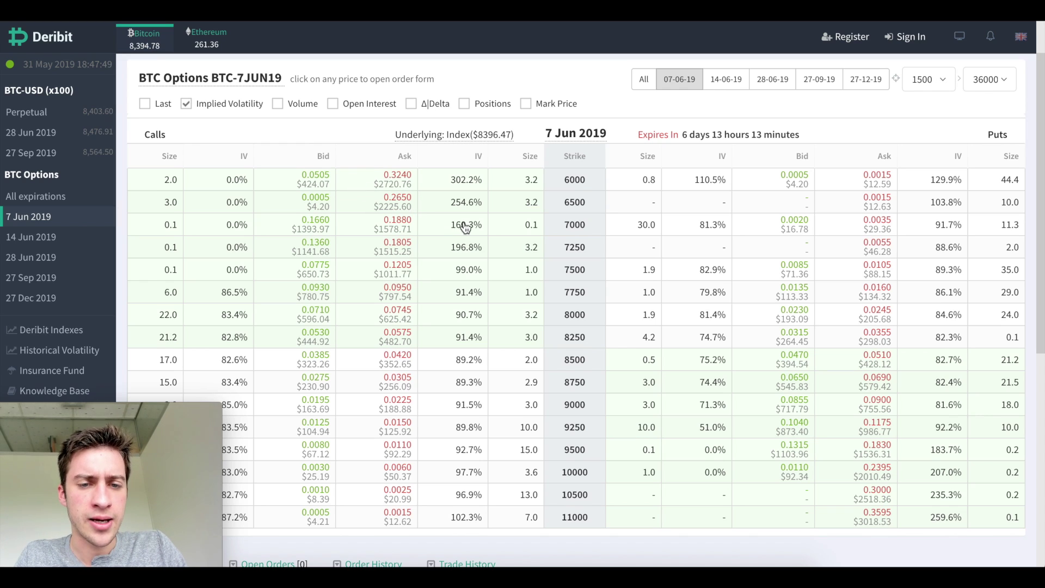
Step: Open the 6000 call order form and set its price to 0.07 BTC
click(441, 178)
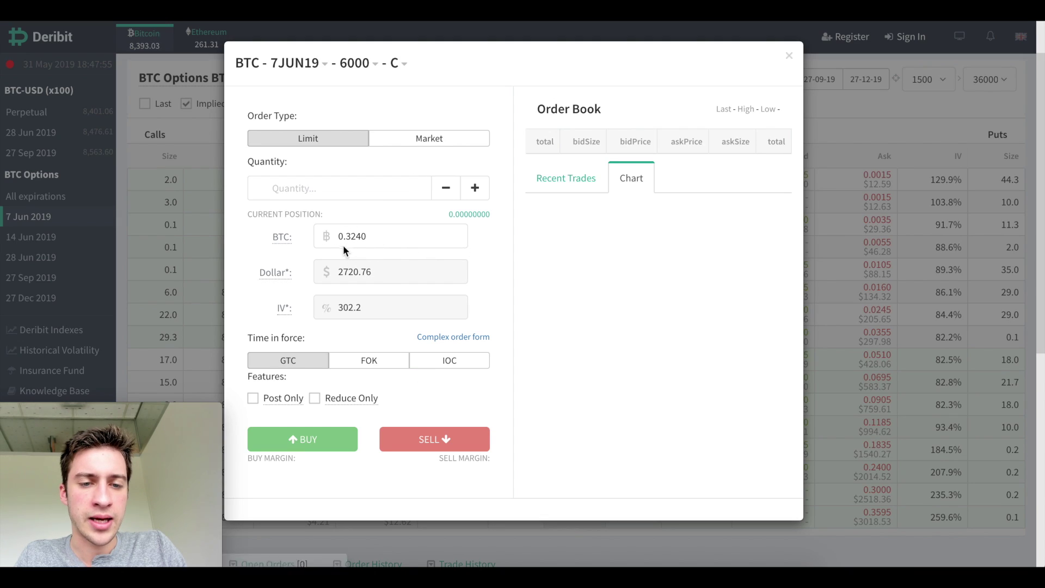
drag(345, 236, 378, 236)
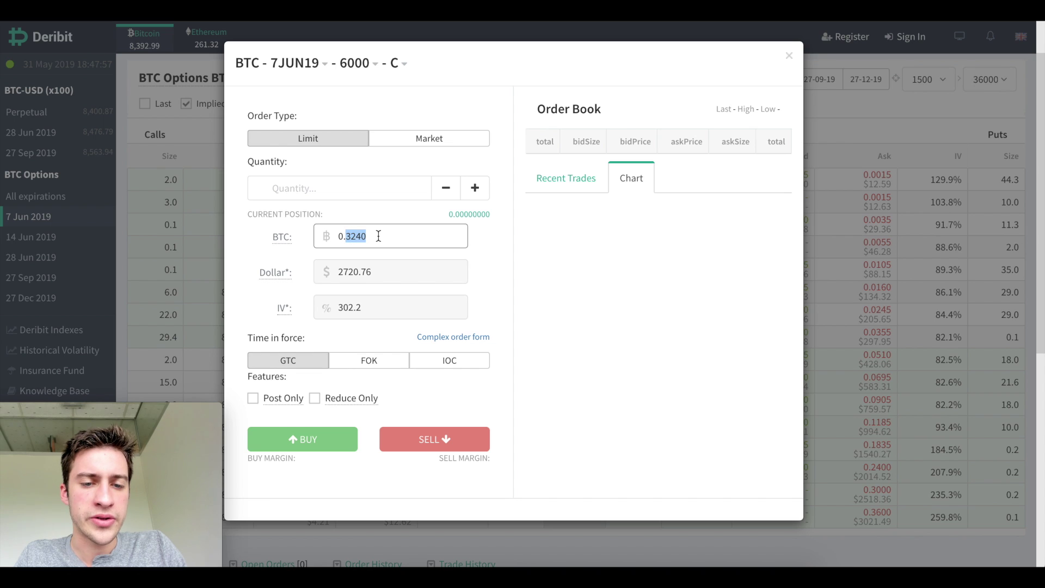
text(1)
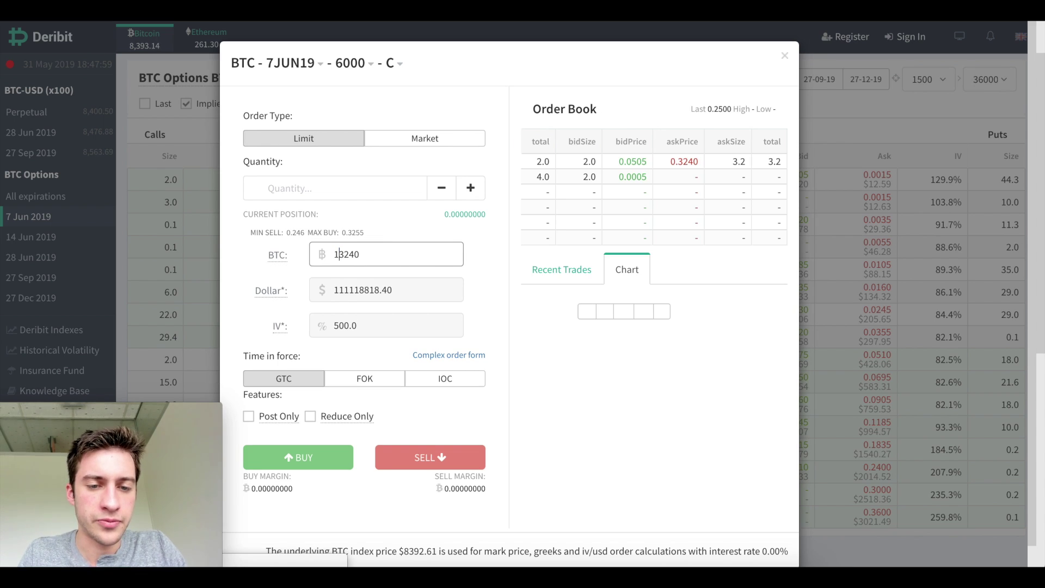
key(ctrl+a)
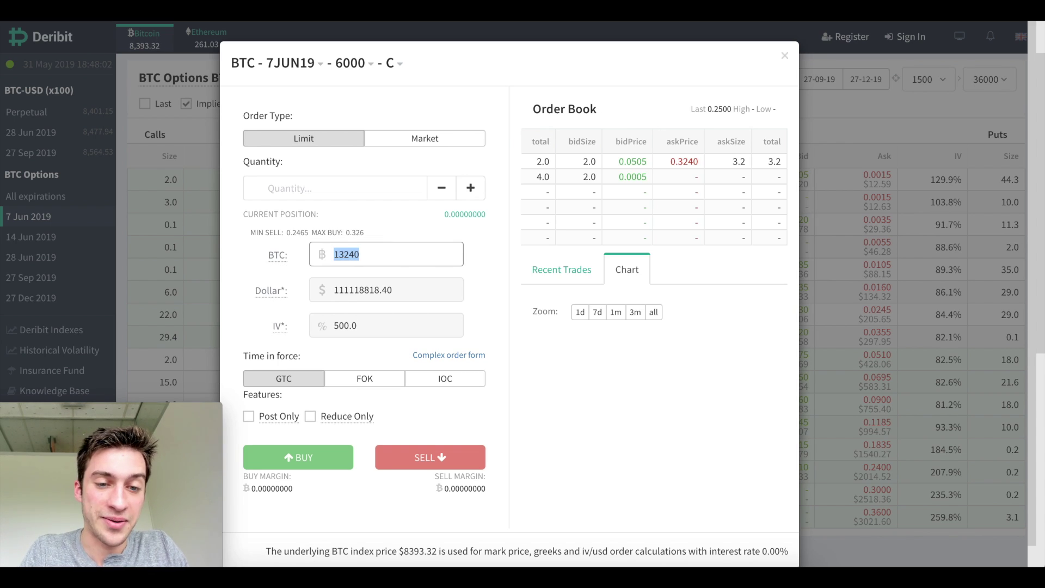
text(.1)
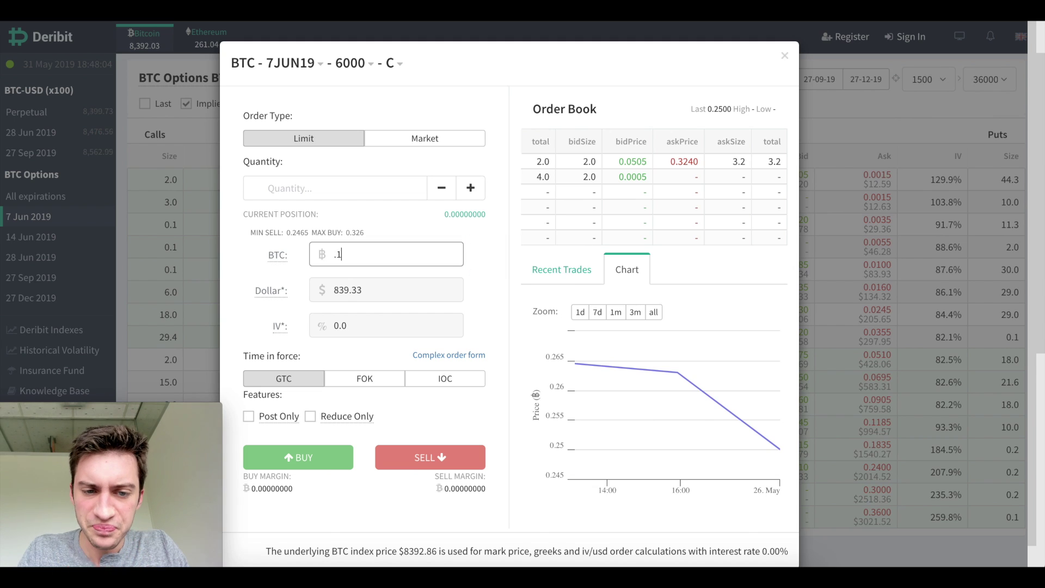
click(398, 298)
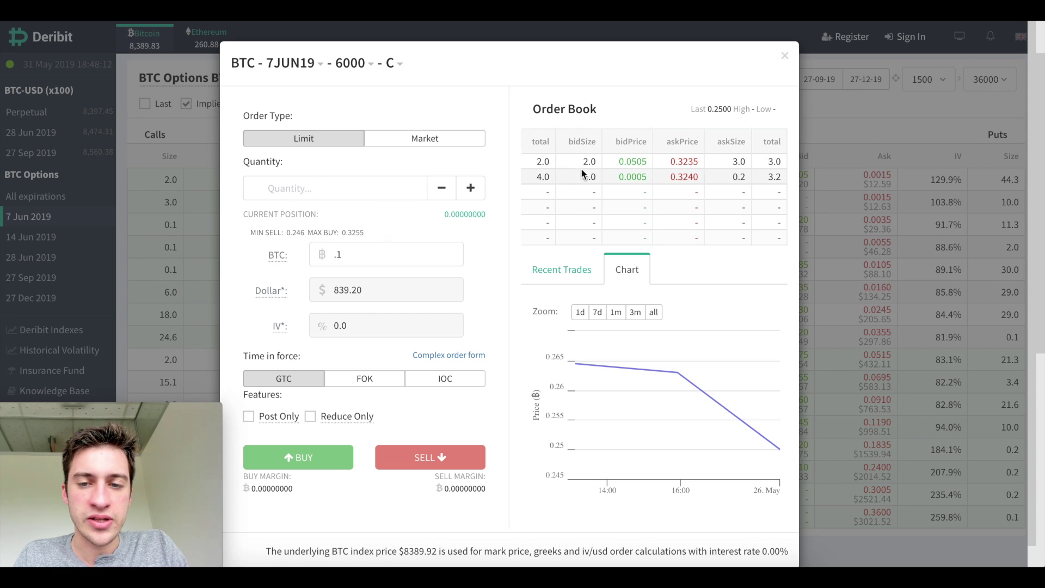
double_click(330, 254)
text(0.0005)
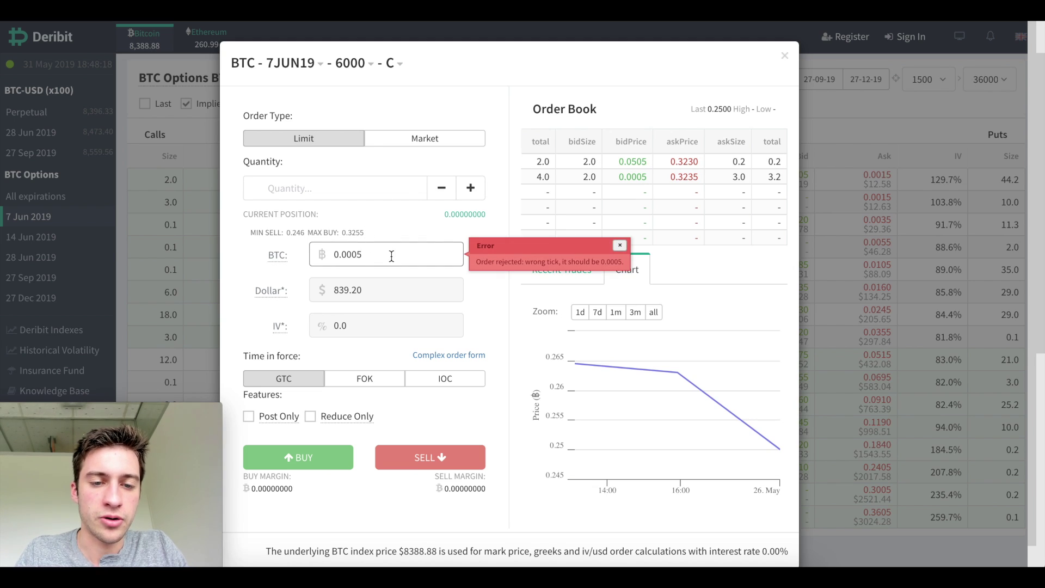
key(BackSpace)
key(BackSpace)
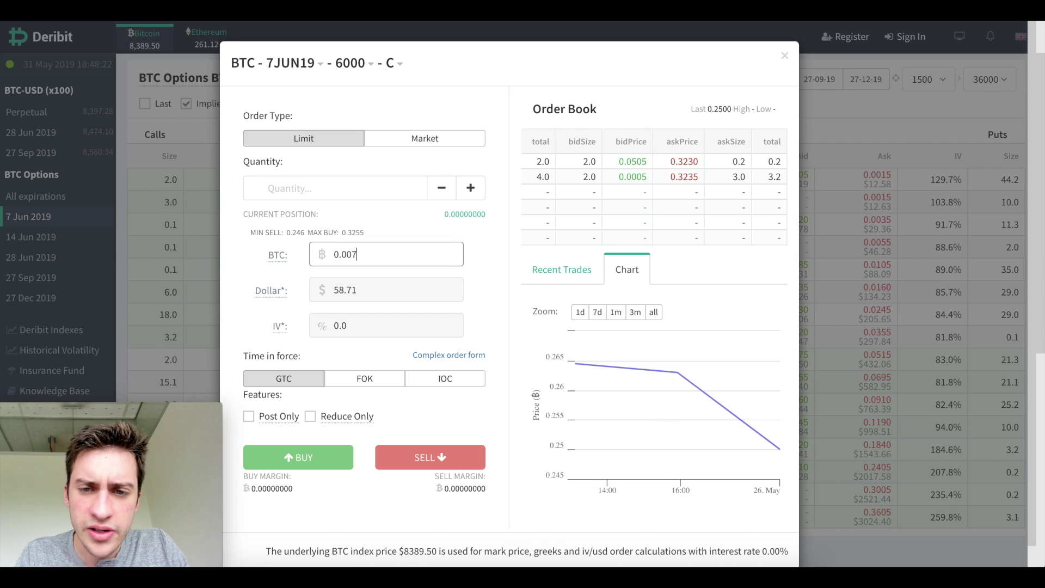
key(Left)
key(BackSpace)
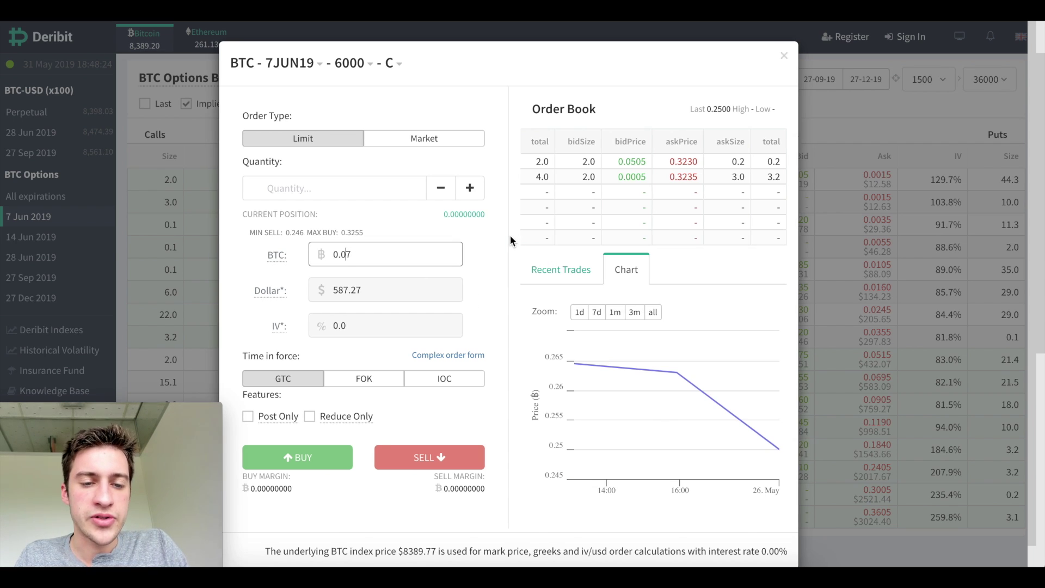
Step: Set the order quantity to 5, then close the form without placing the order
click(469, 188)
click(469, 188)
click(469, 188)
click(469, 188)
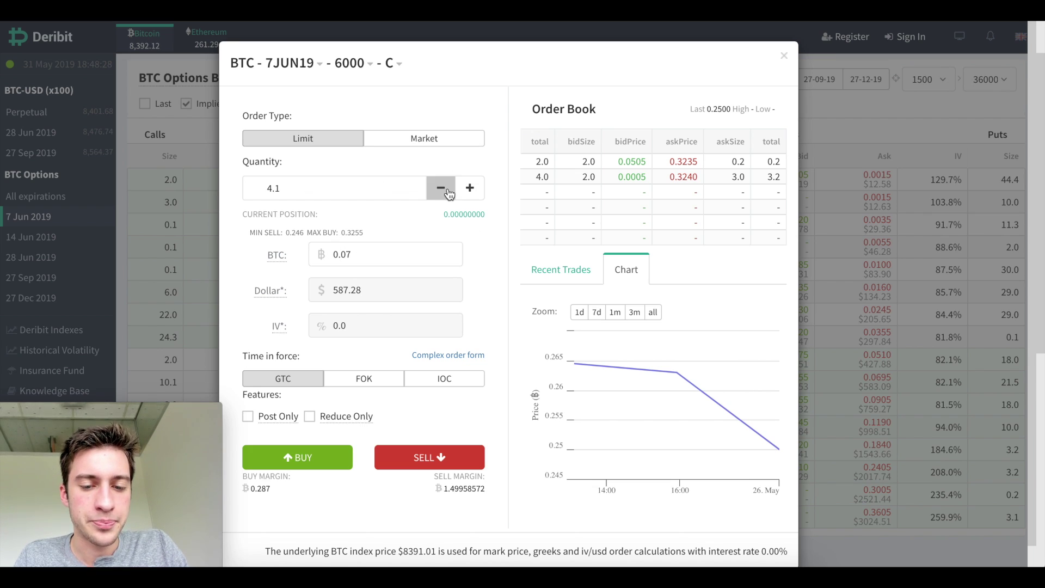
click(442, 188)
click(442, 189)
click(442, 188)
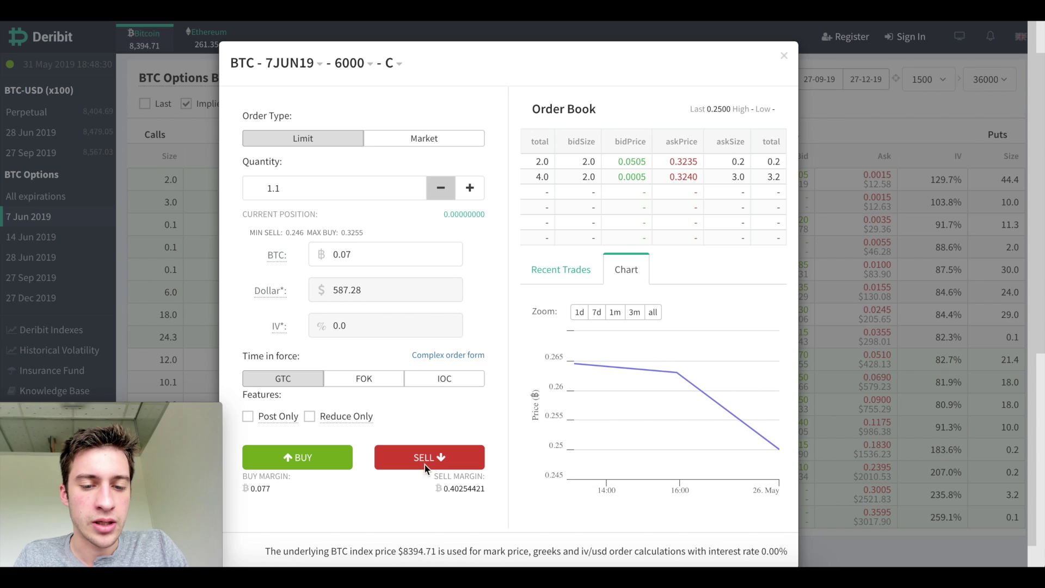
double_click(338, 181)
text(5)
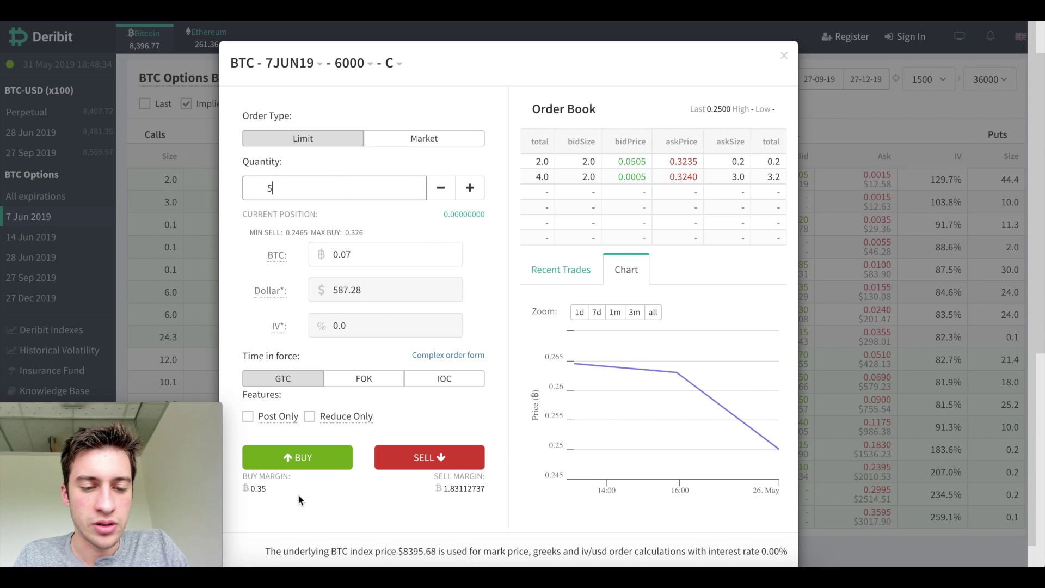
click(785, 57)
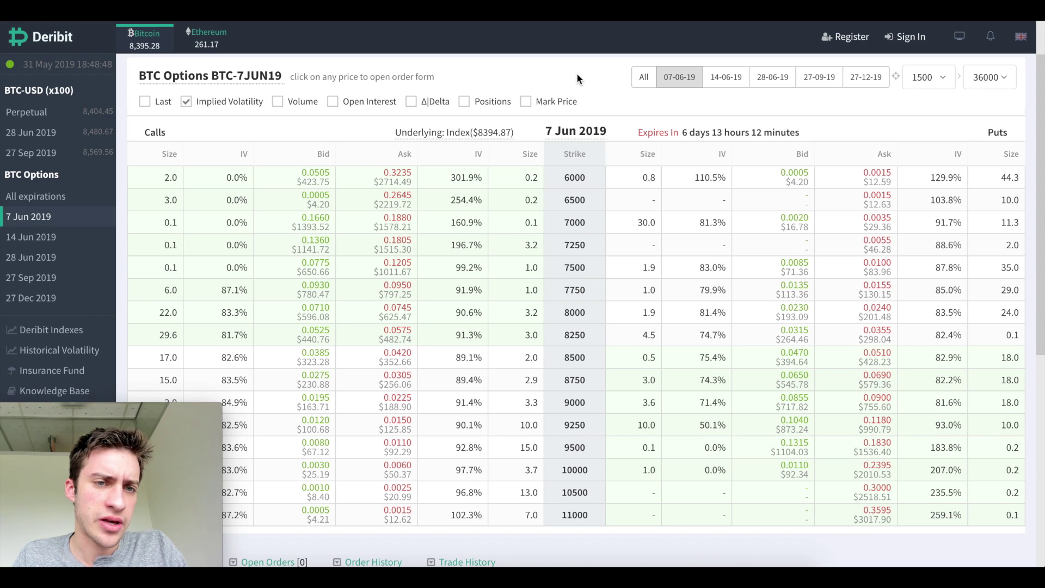
Step: Switch the calculator to the Deribit Bitcoin Options CALLS form, showing BTCUSD at 8396
scroll(516, 84, down, 1)
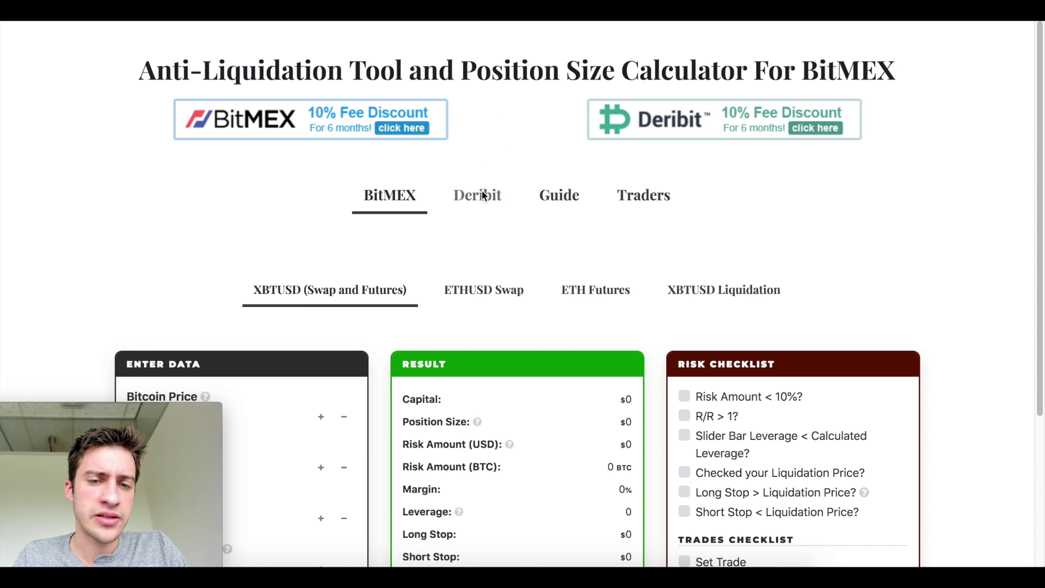
scroll(481, 191, down, 3)
click(477, 119)
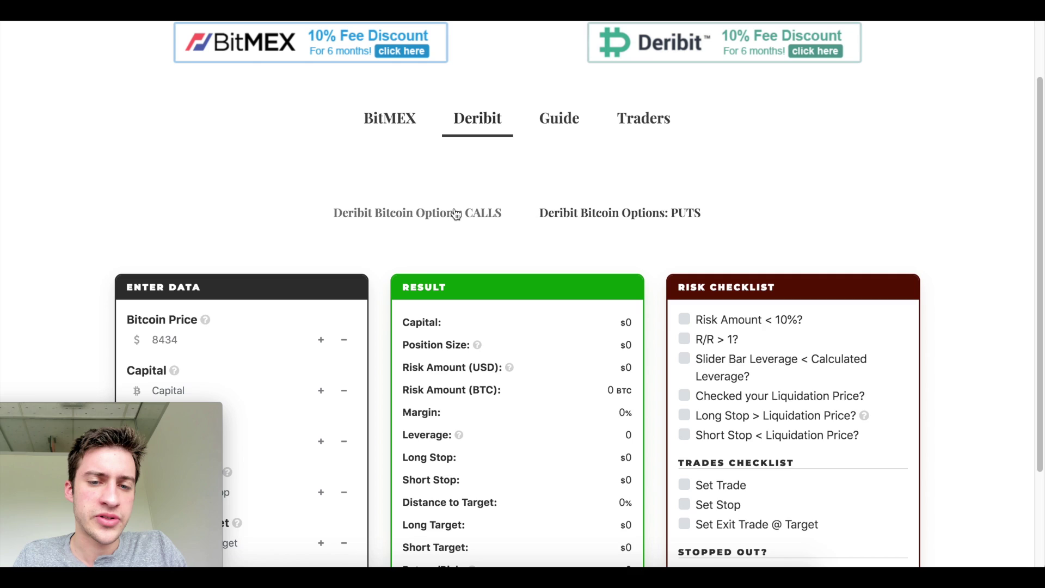
scroll(505, 155, down, 3)
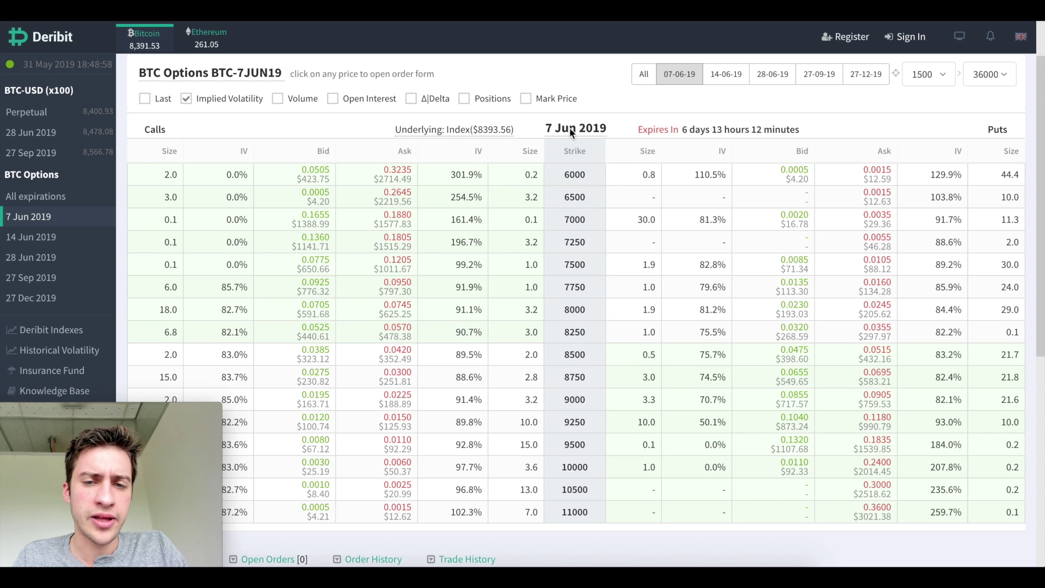
scroll(575, 90, down, 2)
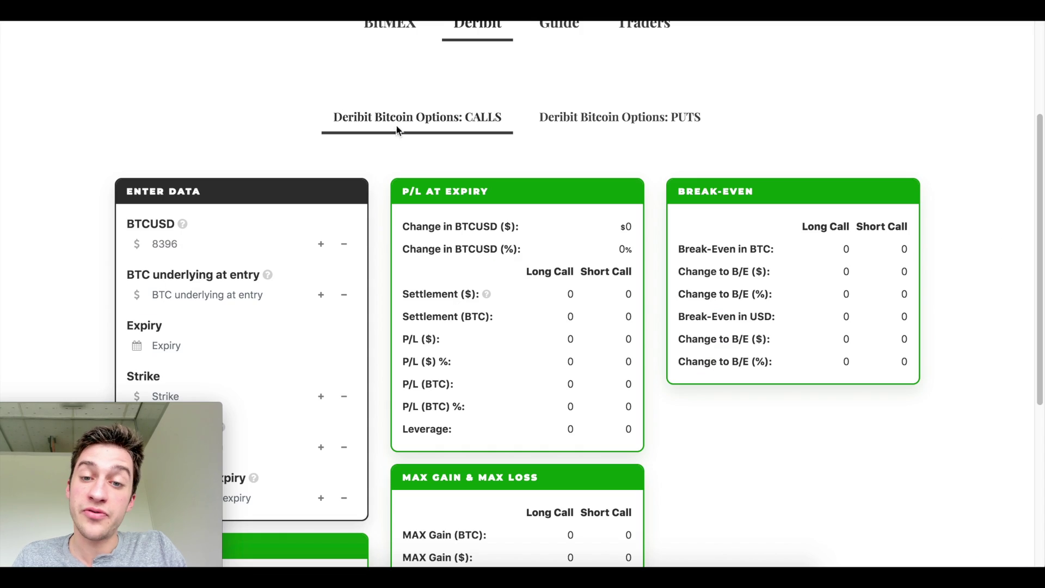
scroll(309, 185, down, 1)
Step: Enter a 6000 strike and a .3235 BTC premium in the call calculator
scroll(310, 189, down, 1)
click(183, 310)
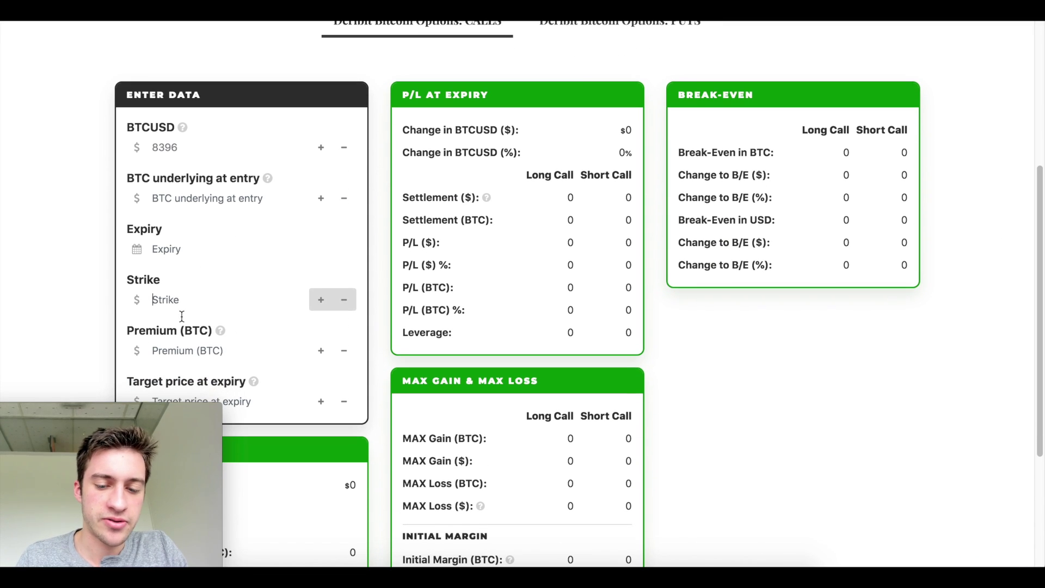
text(6000)
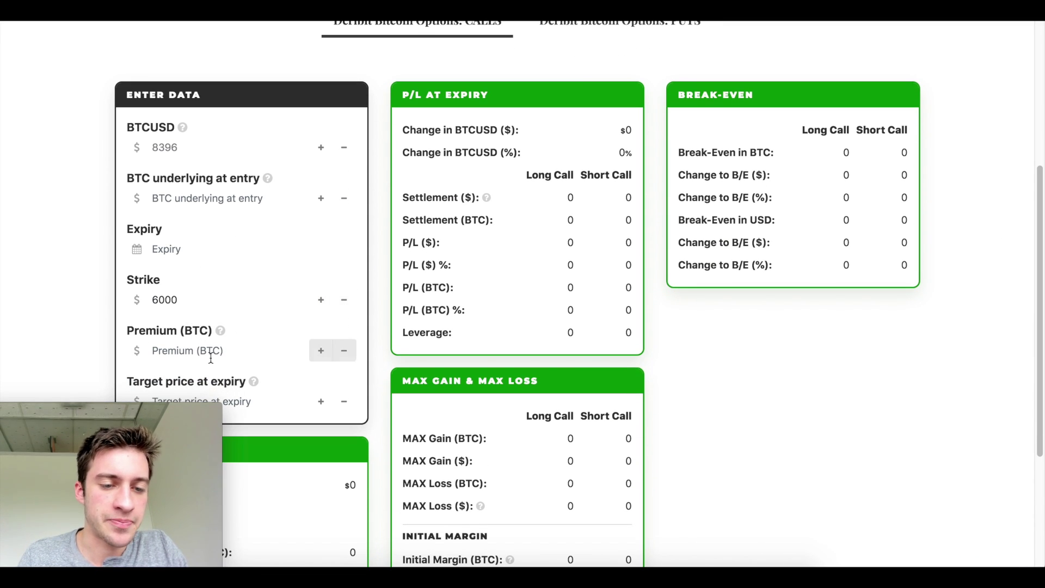
click(185, 350)
text(.3235)
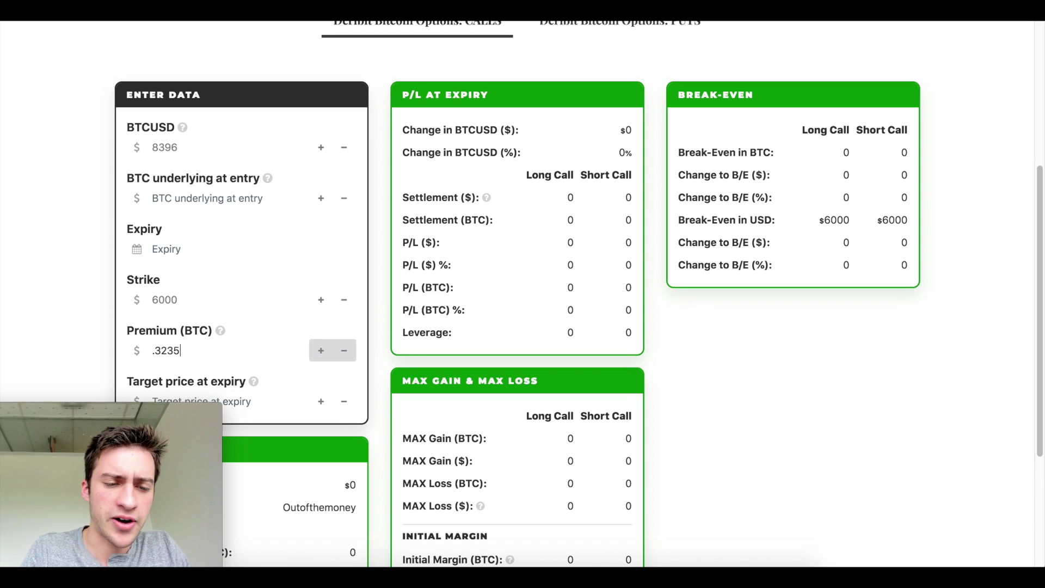
click(83, 289)
scroll(83, 289, down, 1)
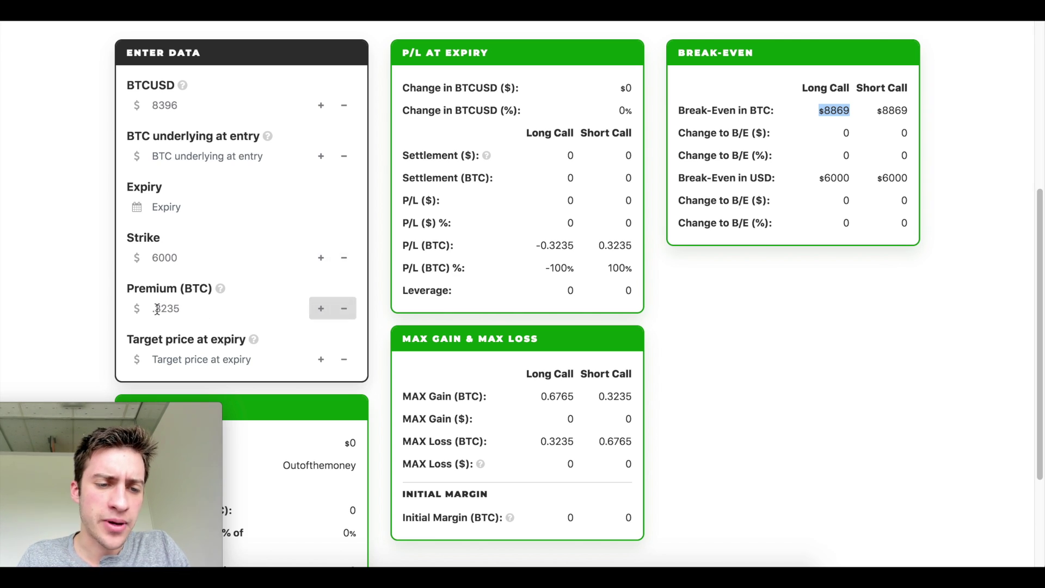
Step: Change the premium to .1 BTC and check the $6667 long call break-even
drag(157, 309, 187, 308)
text(.1)
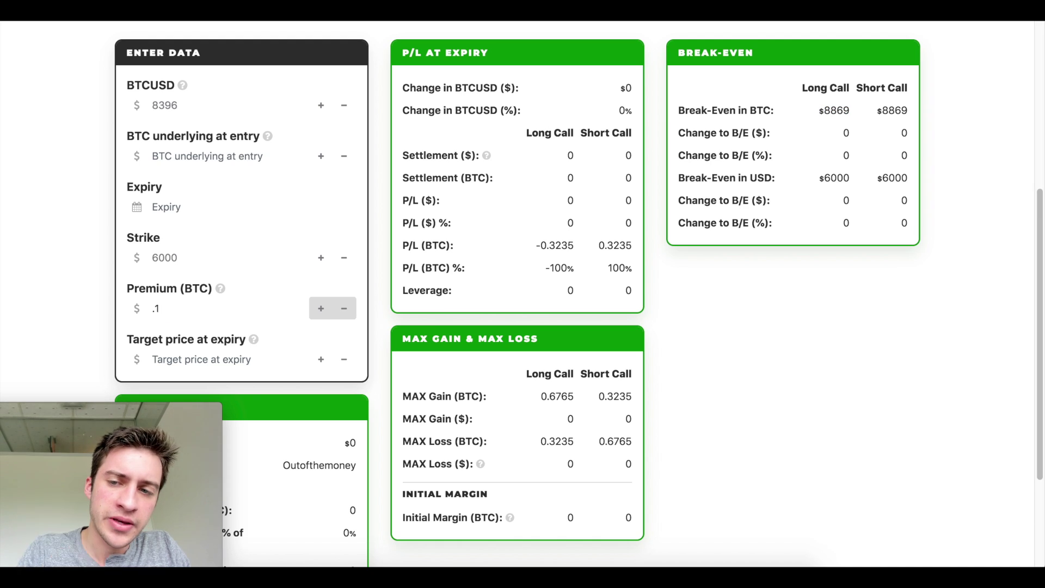
scroll(809, 299, up, 1)
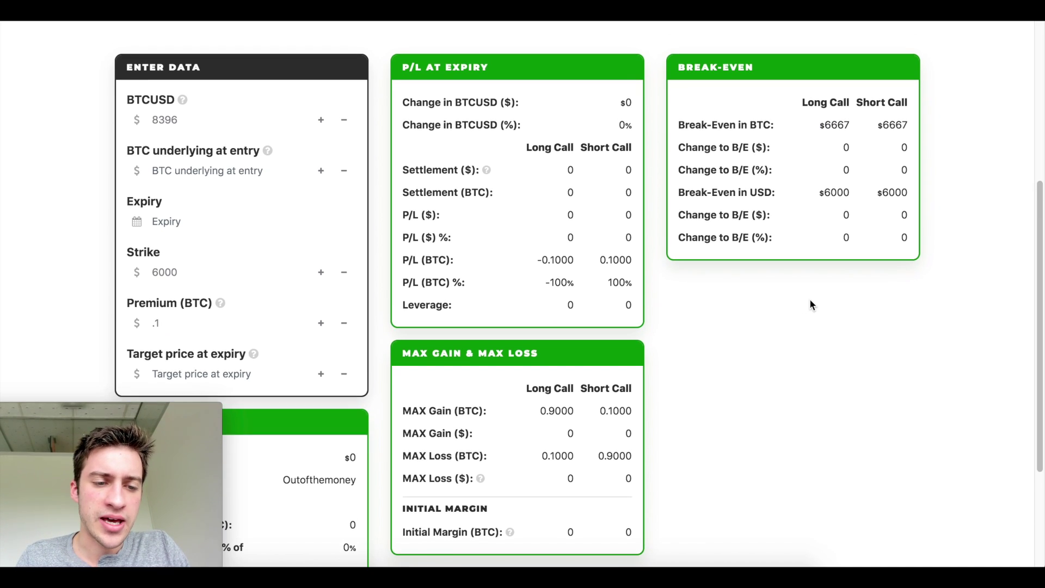
drag(836, 121, 856, 128)
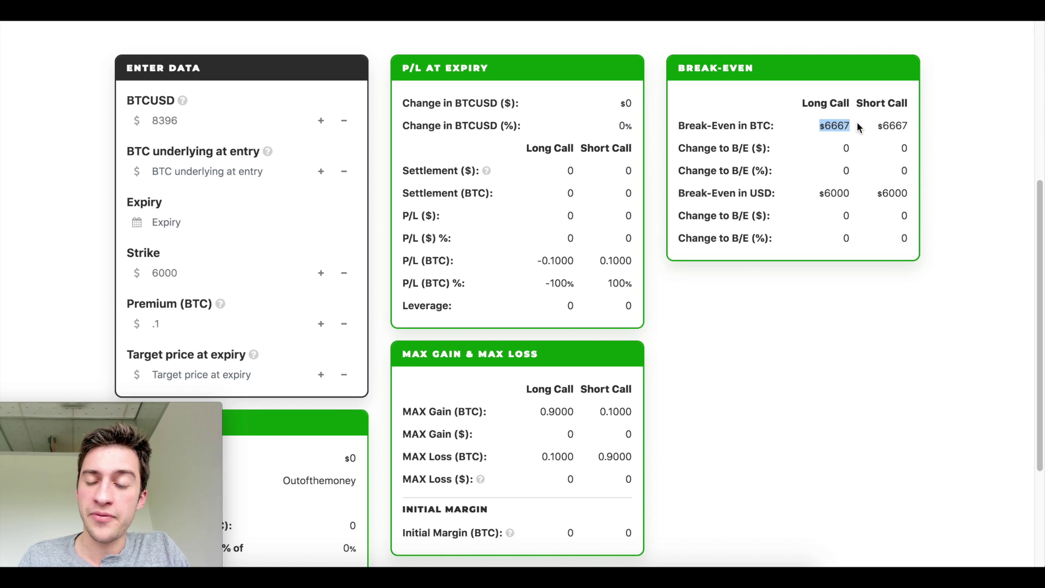
click(768, 401)
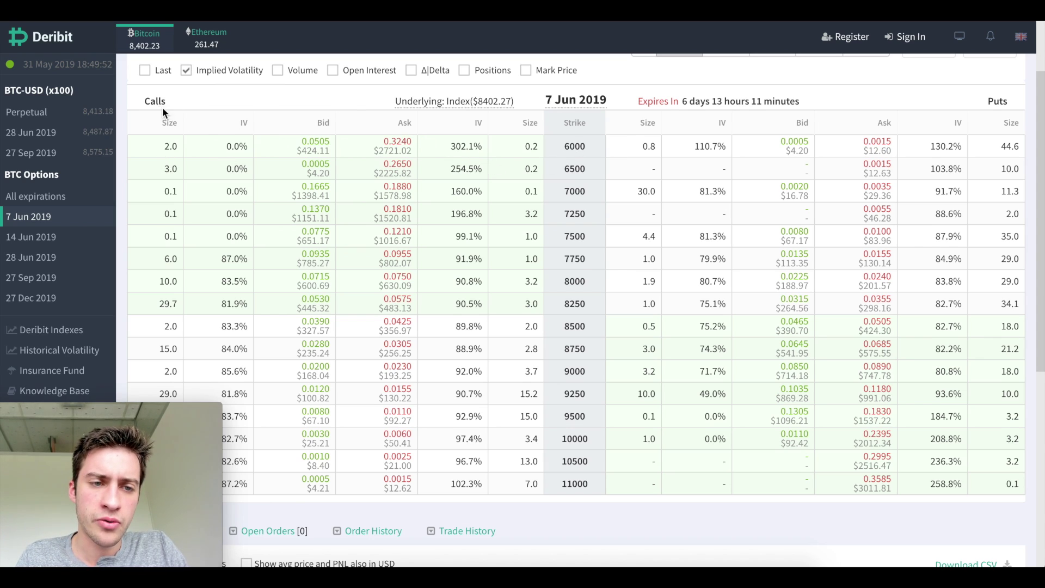
Step: Tick Volume to add Vol columns, e.g. 116.8 traded for the 6000 put
scroll(419, 126, up, 1)
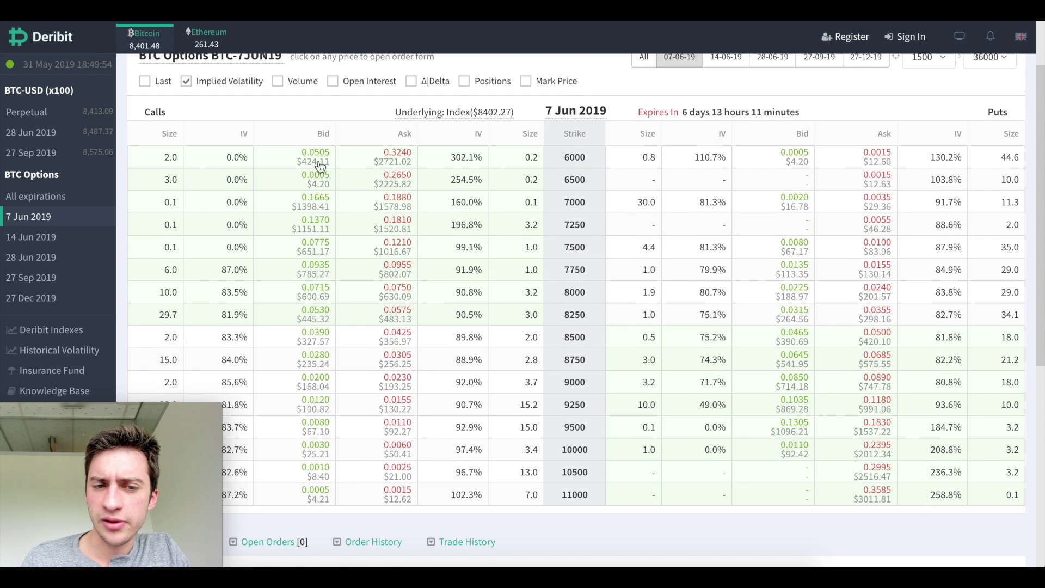
scroll(306, 145, up, 1)
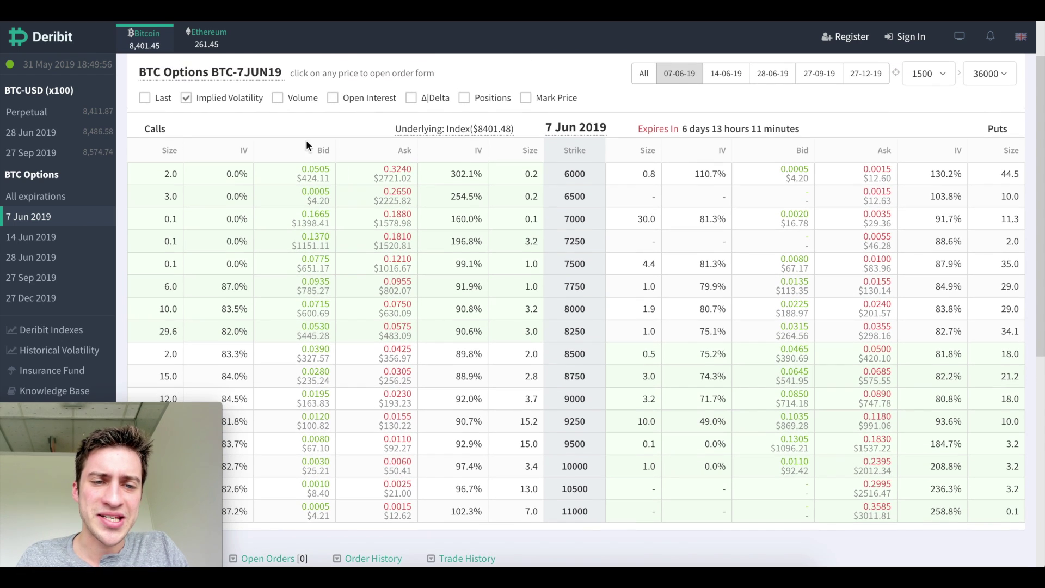
click(278, 98)
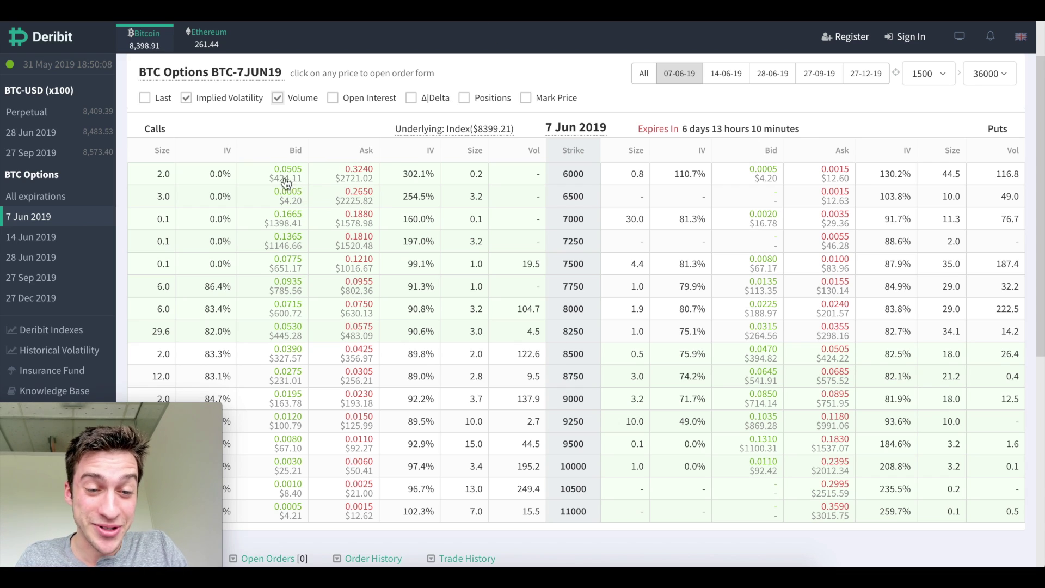
scroll(290, 179, down, 1)
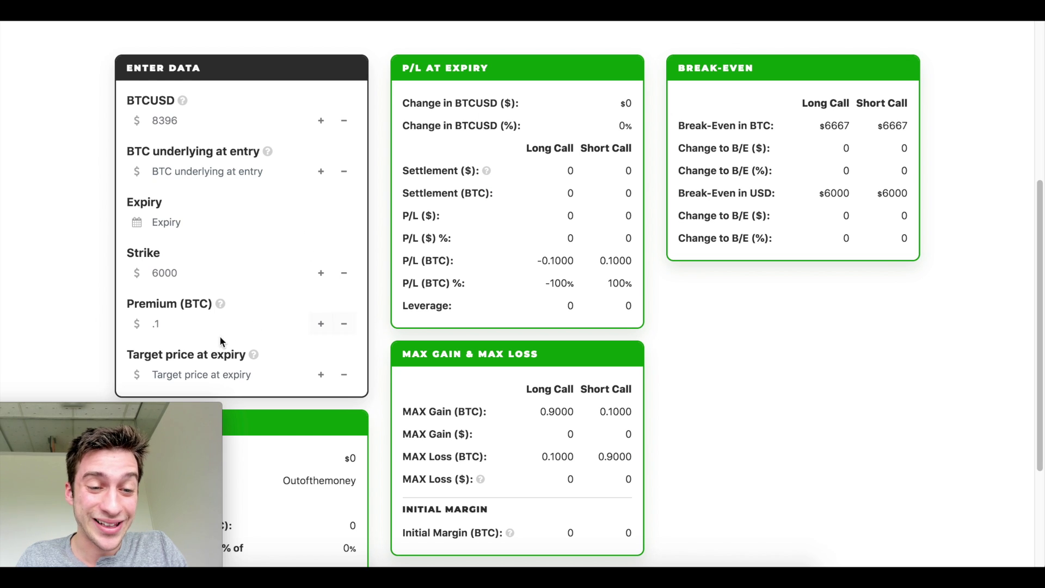
Step: Set the premium to .0505 BTC and note the $6319 break-even
text(.)
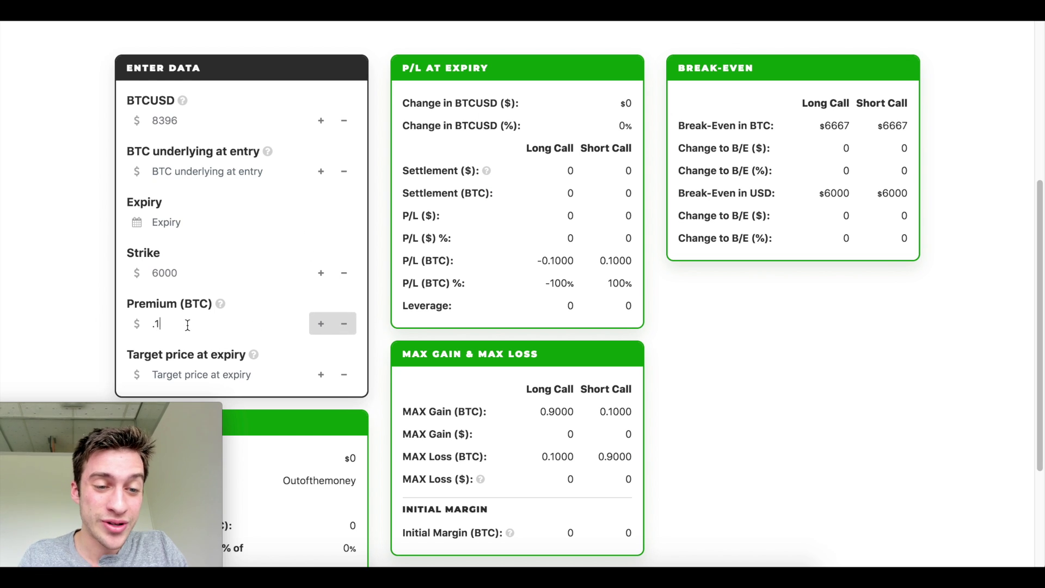
text(0505)
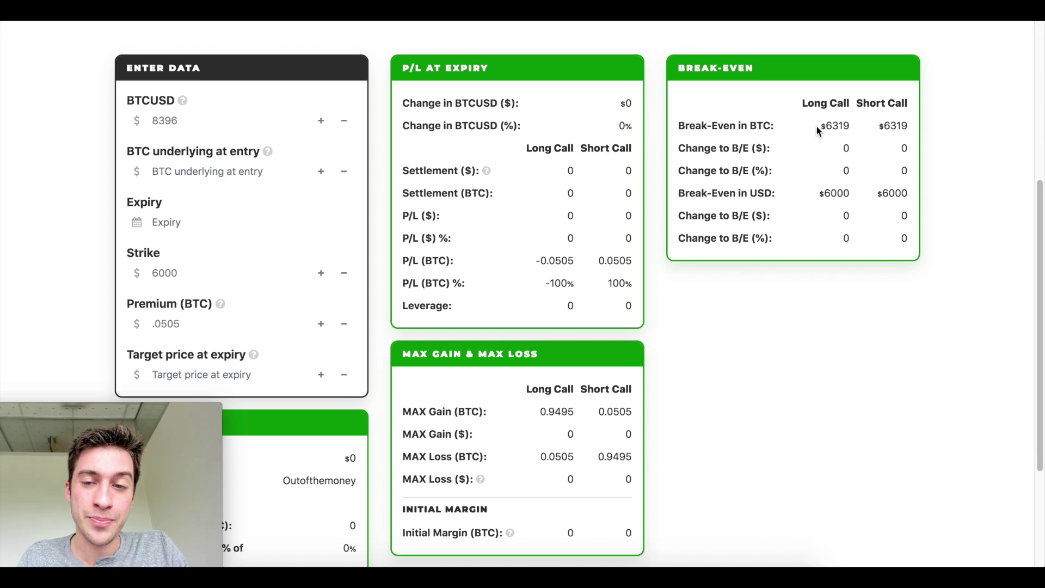
drag(817, 129, 850, 123)
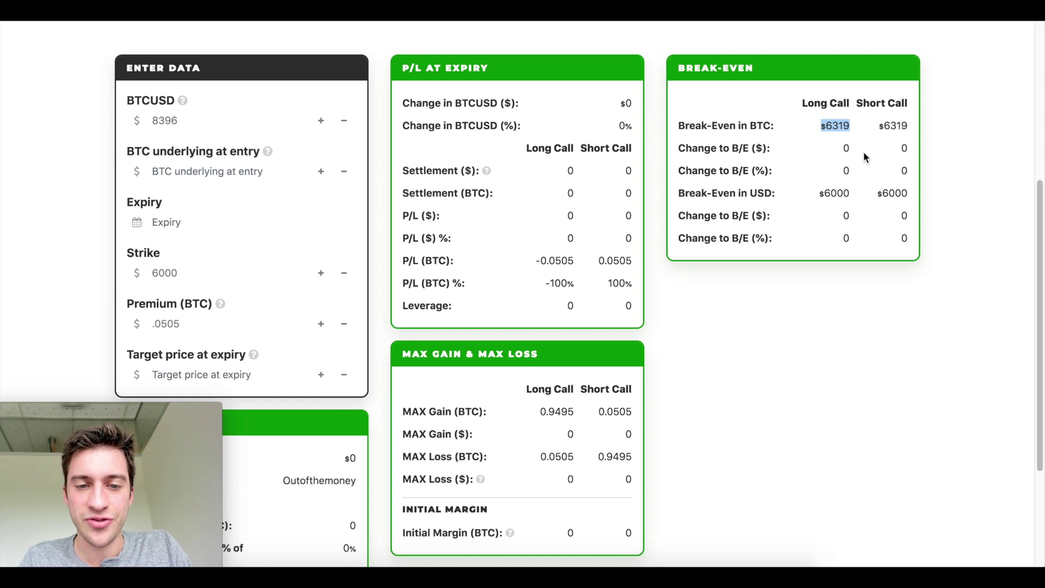
scroll(863, 151, down, 1)
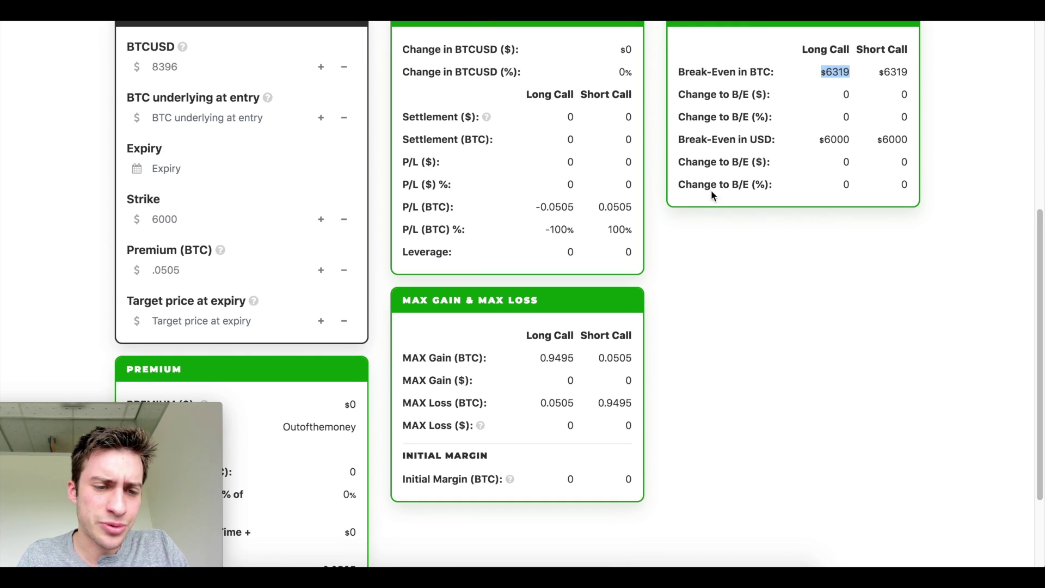
Step: Enter an 8300 target price at expiry and review the settlement result
click(205, 322)
text(8300)
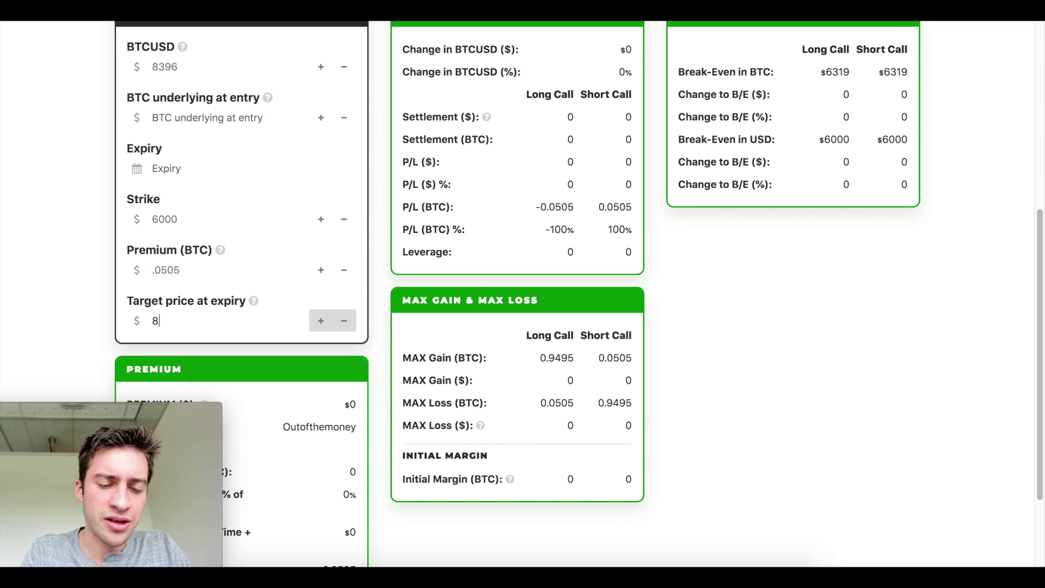
click(667, 266)
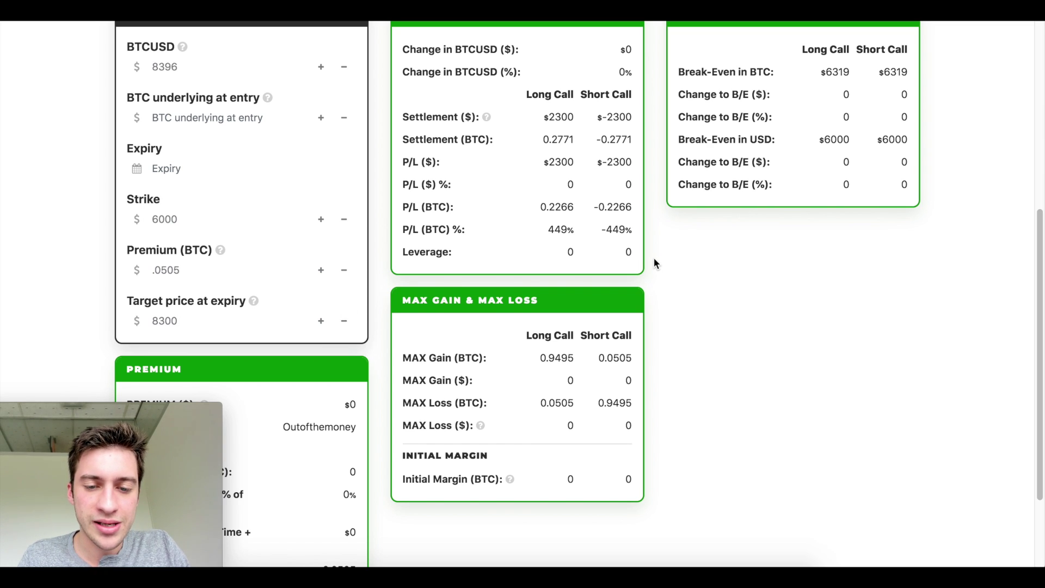
scroll(655, 261, up, 1)
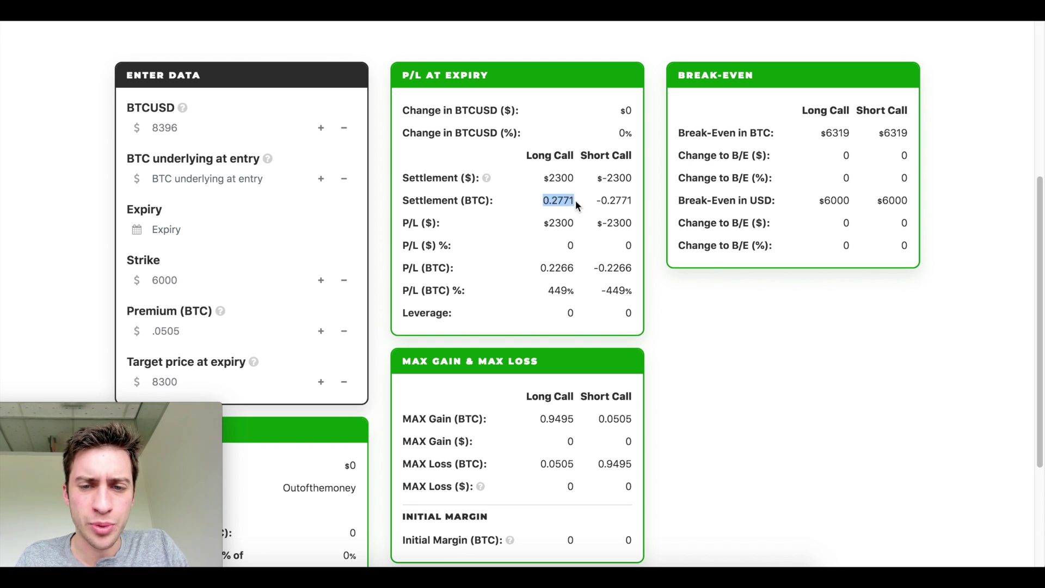
scroll(580, 203, down, 1)
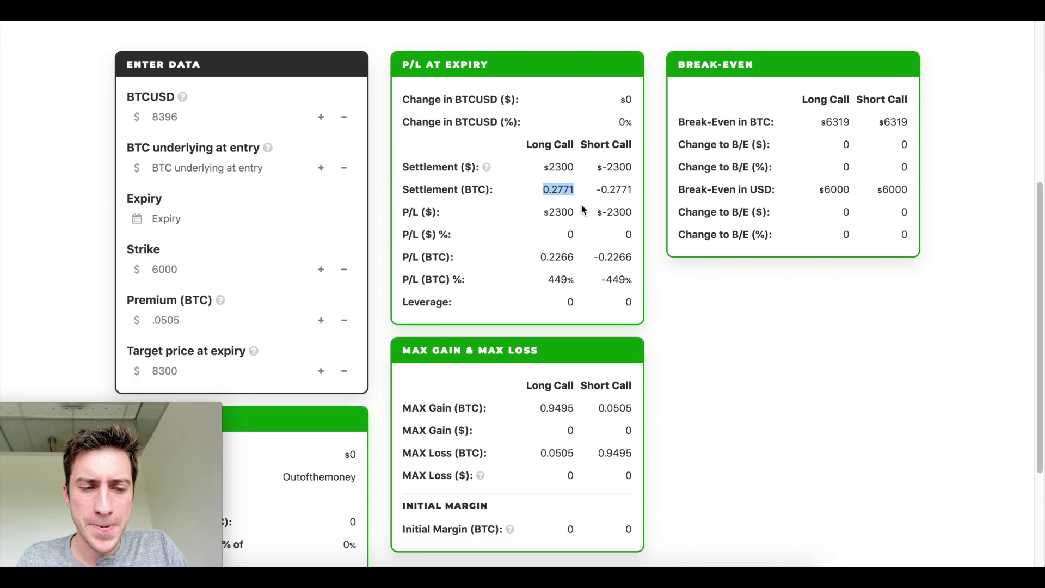
click(537, 161)
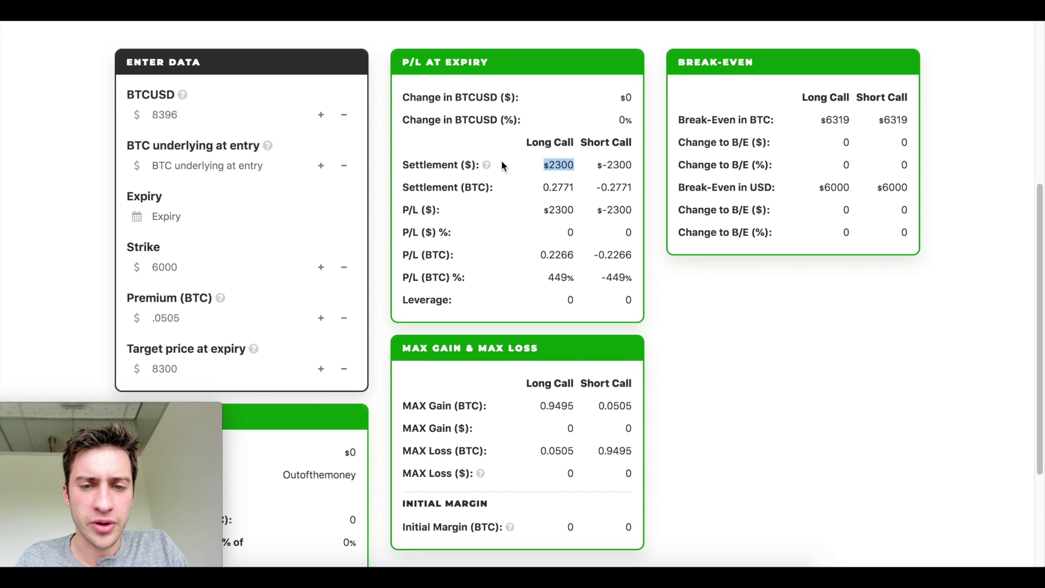
mouse_move(490, 167)
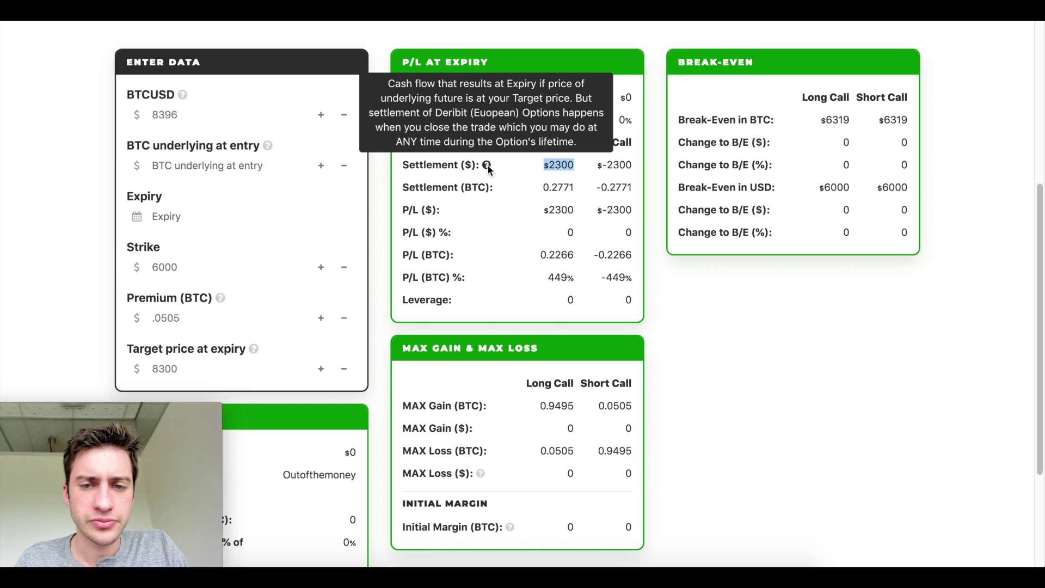
Step: Change the target price to 9000, review the P/L, and select the target value
double_click(202, 368)
text(900)
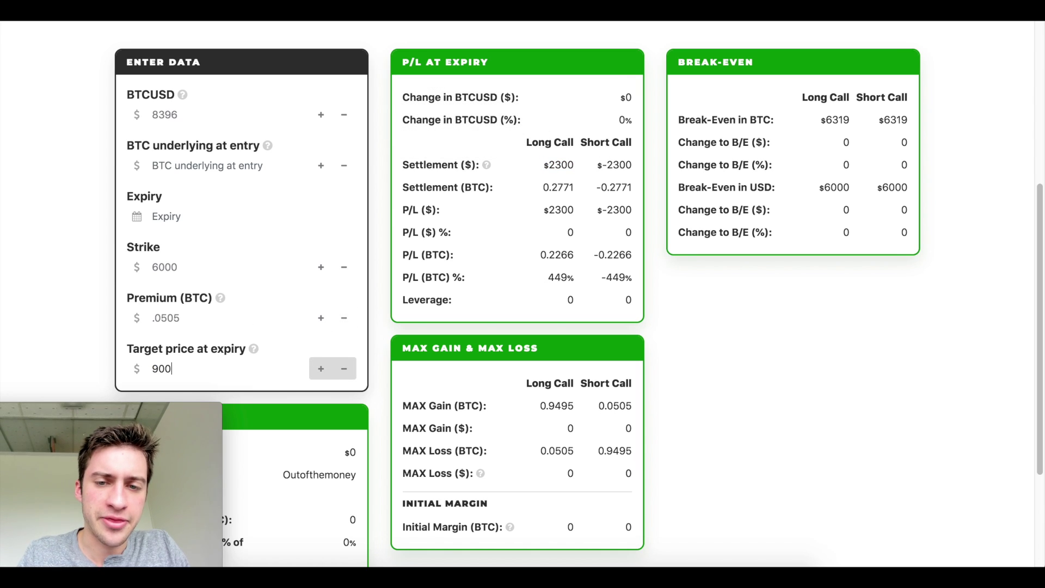
text(0)
click(765, 343)
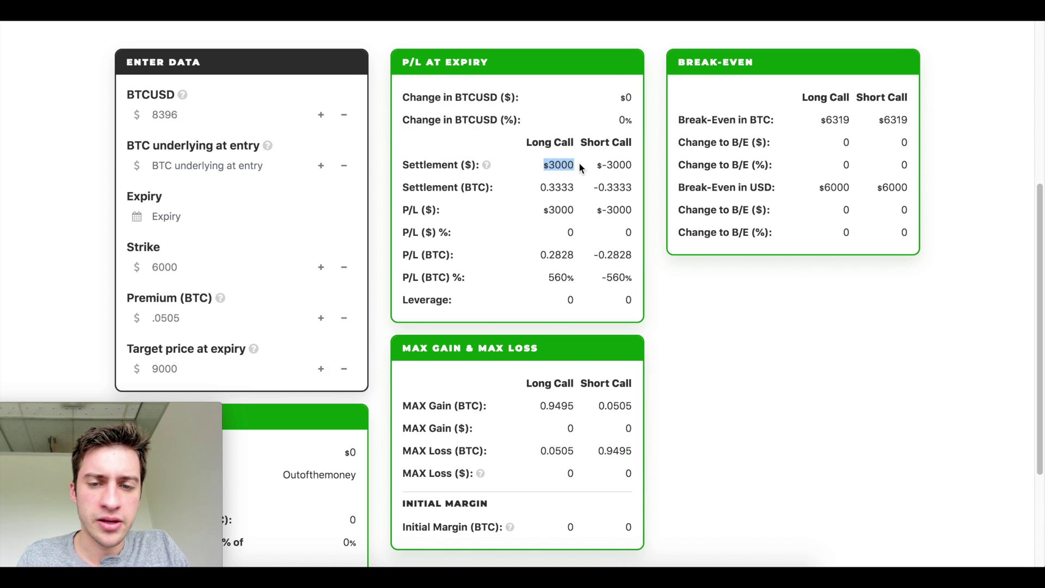
scroll(689, 388, down, 5)
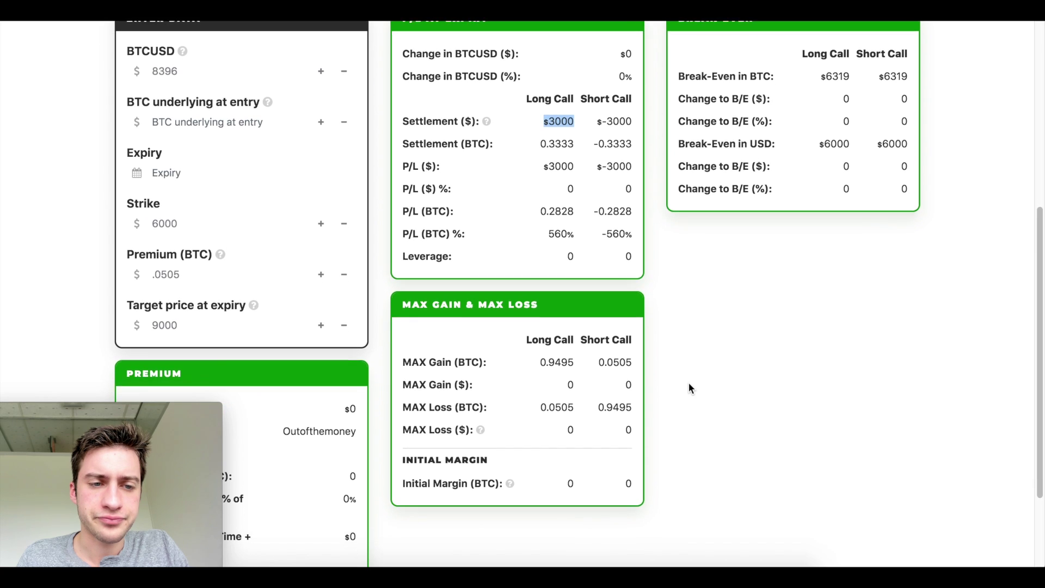
right_click(687, 383)
click(665, 337)
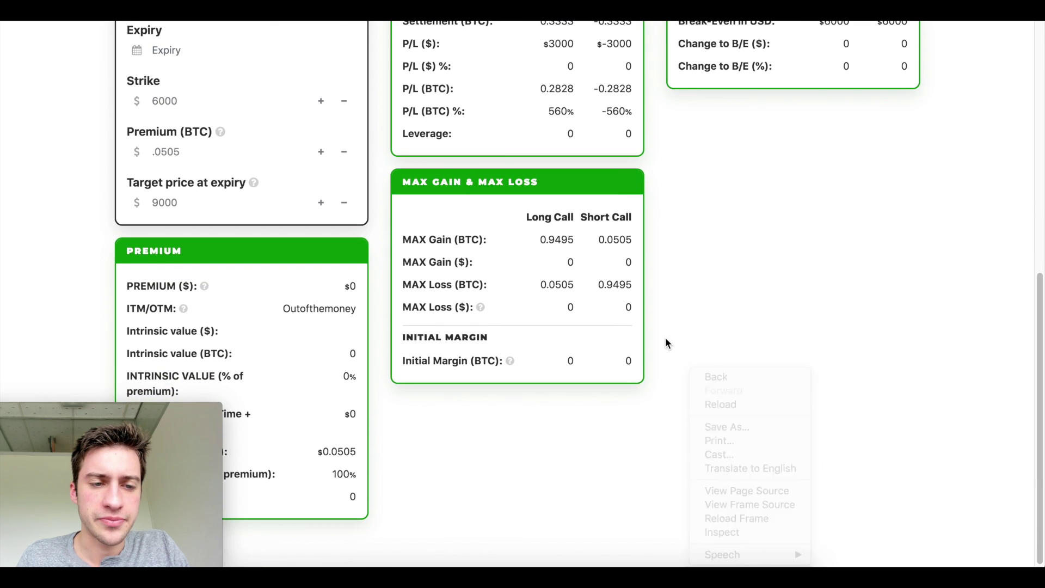
scroll(665, 343, up, 5)
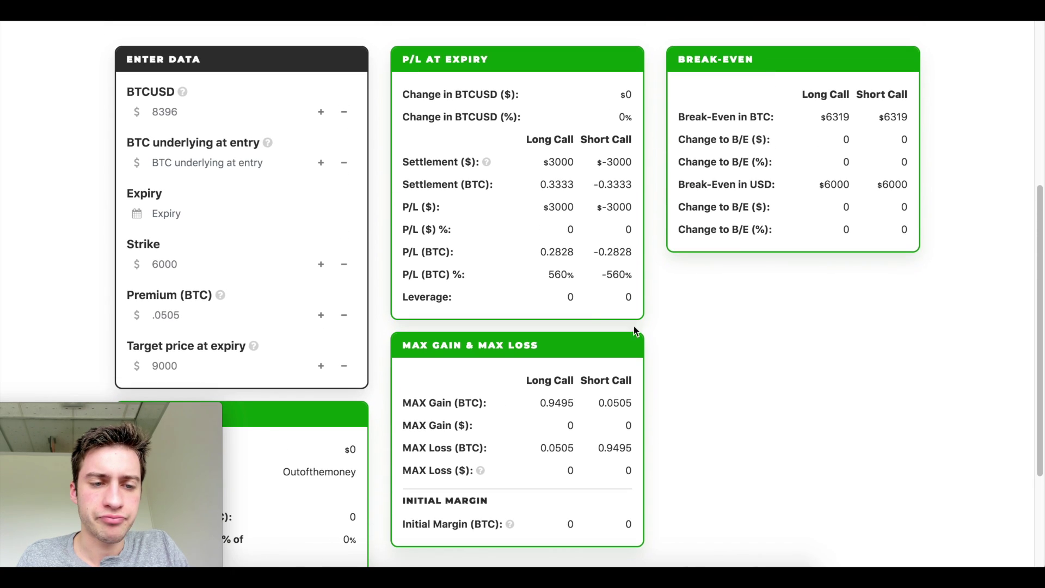
double_click(213, 359)
Step: Clear the target price, then scan the BTC-7JUN19 calls and recent trades on Deribit
key(BackSpace)
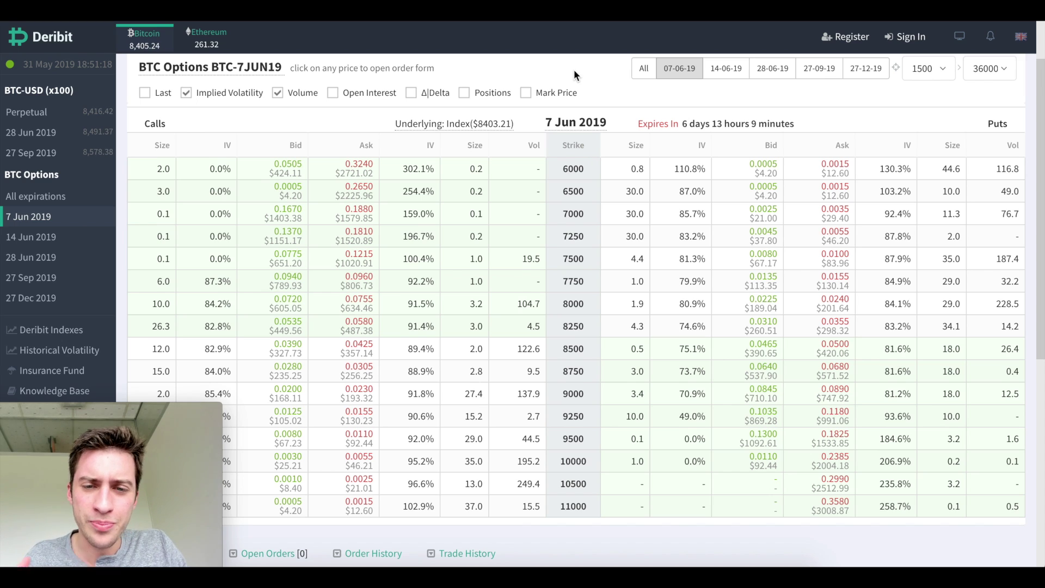
scroll(574, 70, down, 1)
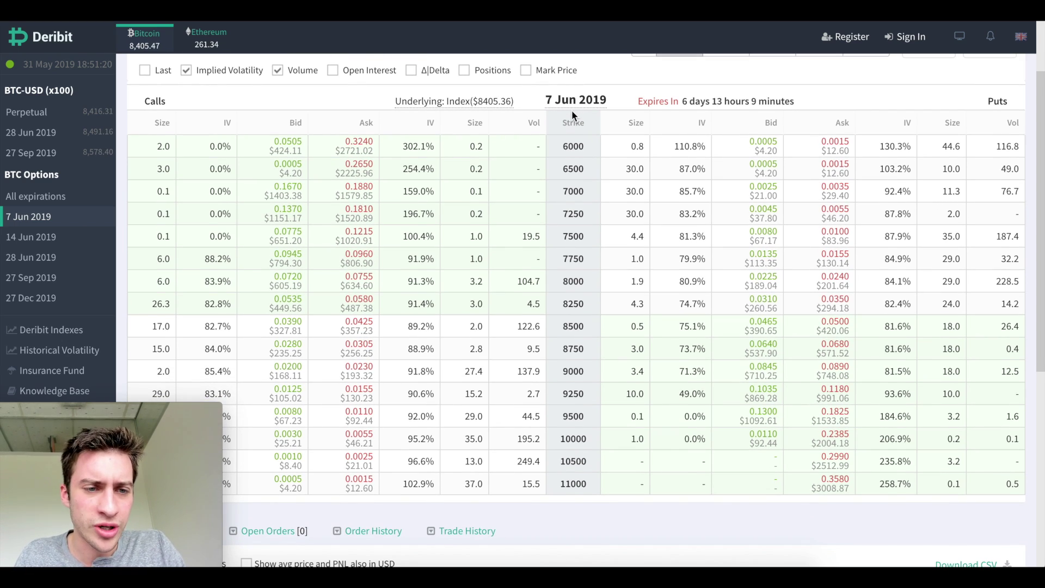
scroll(571, 110, up, 1)
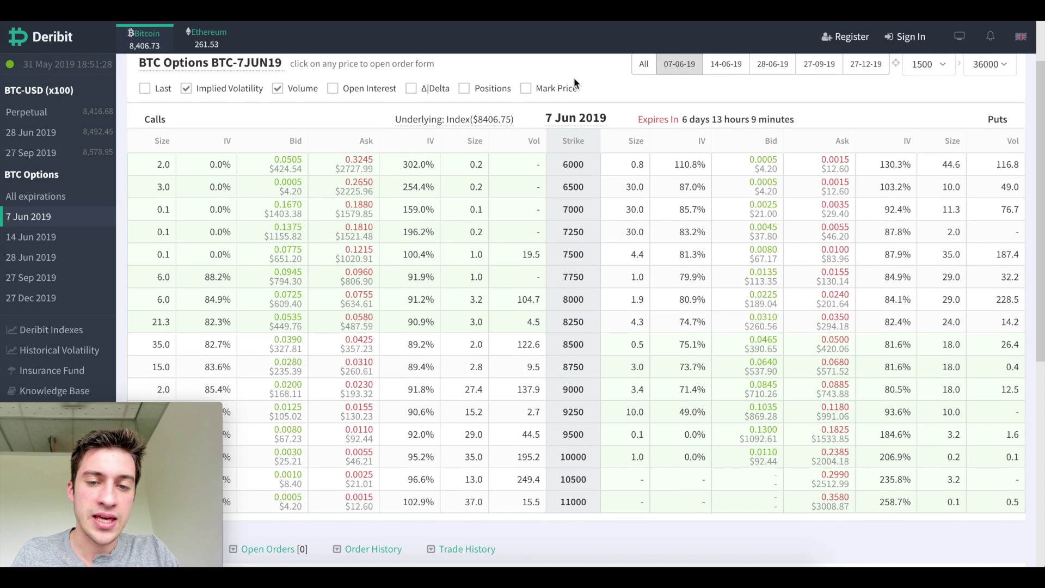
scroll(574, 77, down, 7)
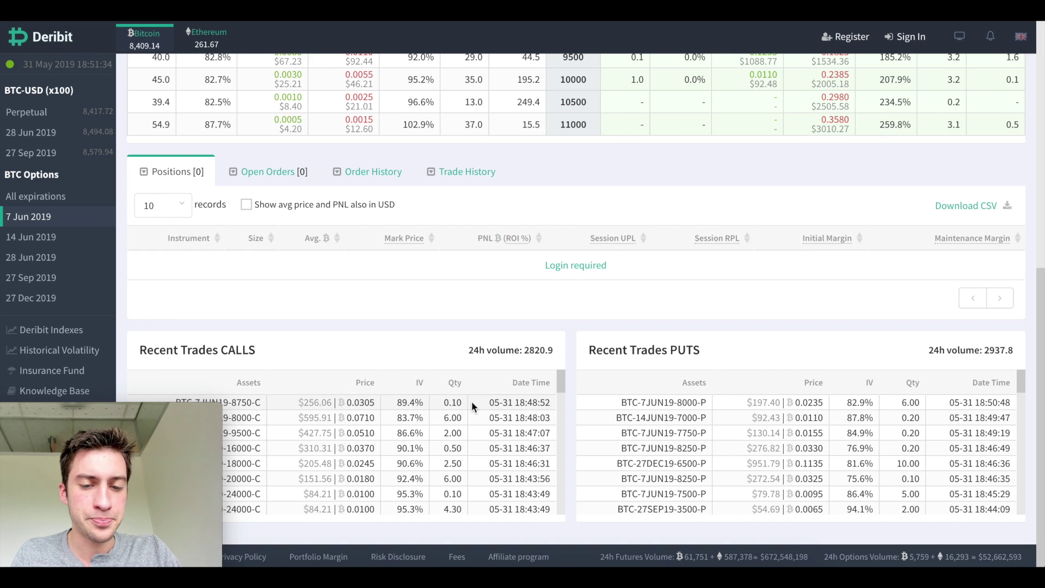
scroll(602, 276, up, 1)
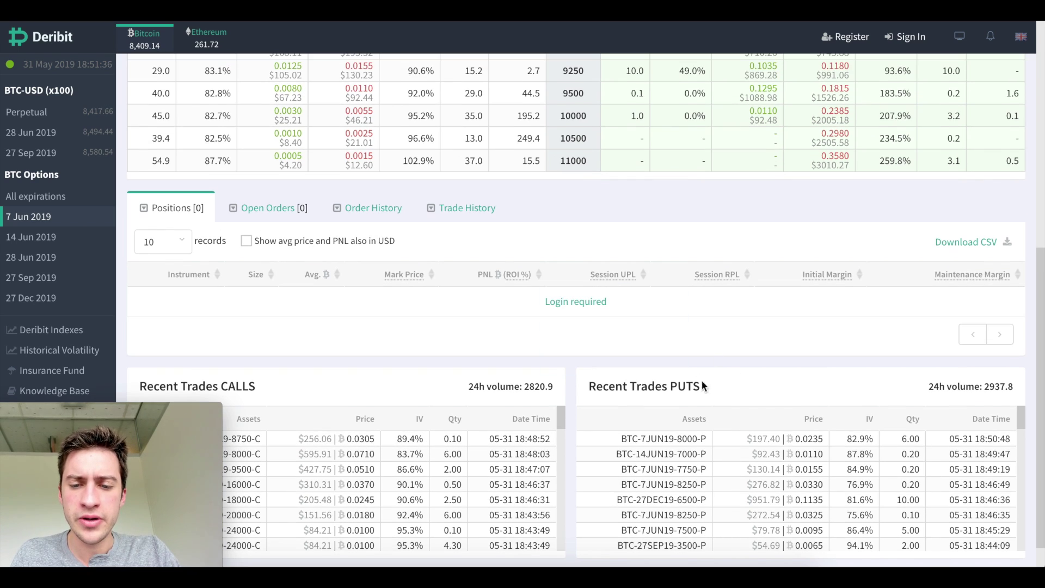
scroll(516, 316, down, 1)
drag(525, 350, 578, 353)
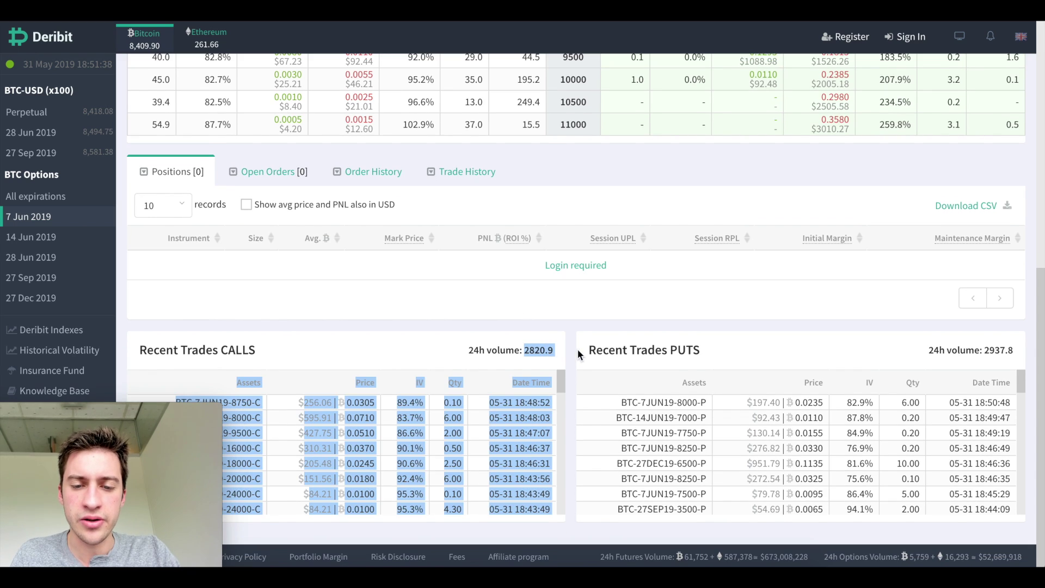
drag(980, 350, 1014, 351)
scroll(565, 275, up, 7)
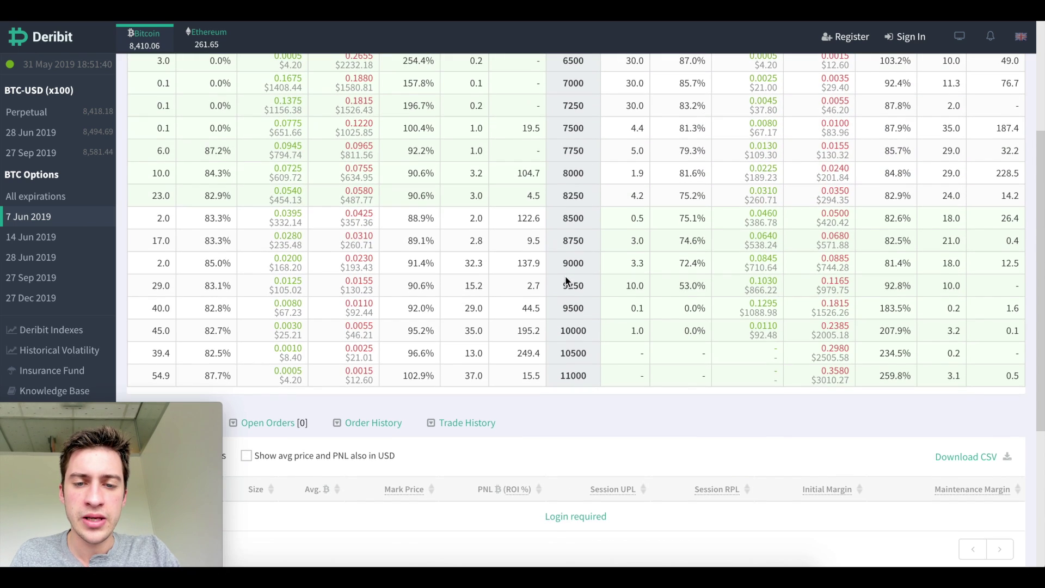
scroll(561, 293, up, 4)
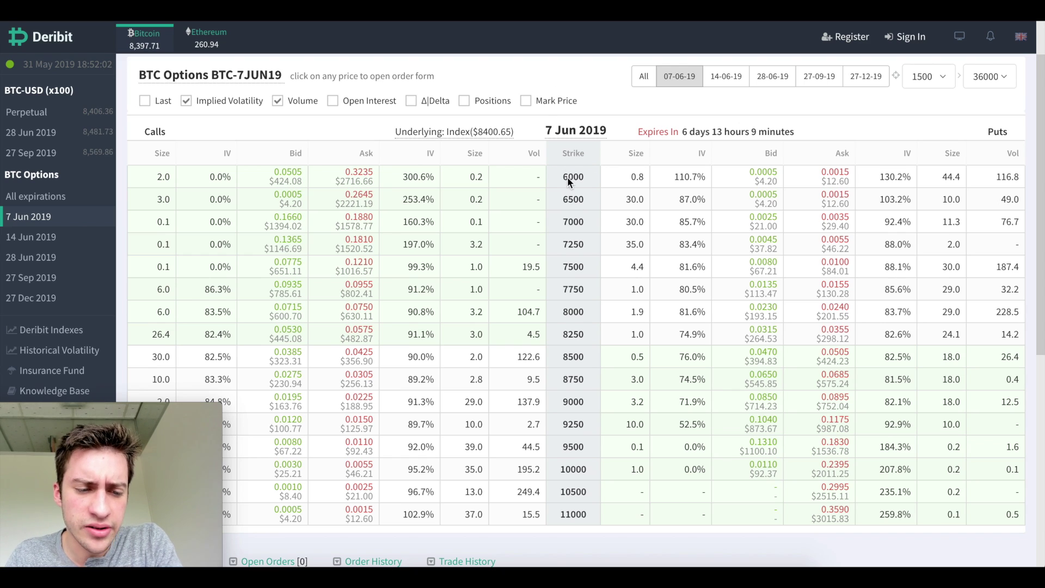
Step: Find the 6000-strike call and note its 0.3235 BTC ask
drag(566, 178, 586, 180)
click(287, 132)
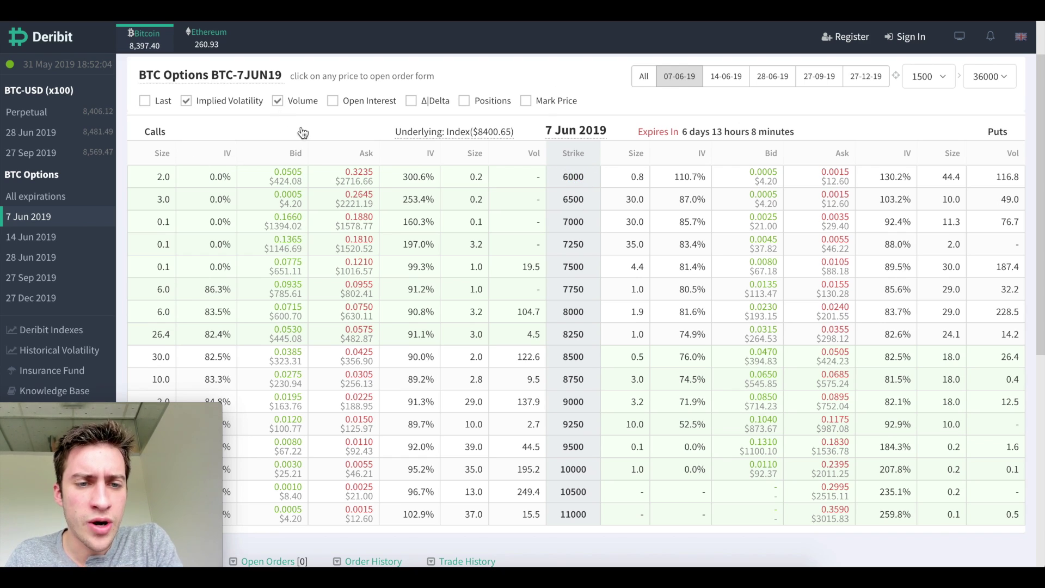
scroll(379, 166, down, 1)
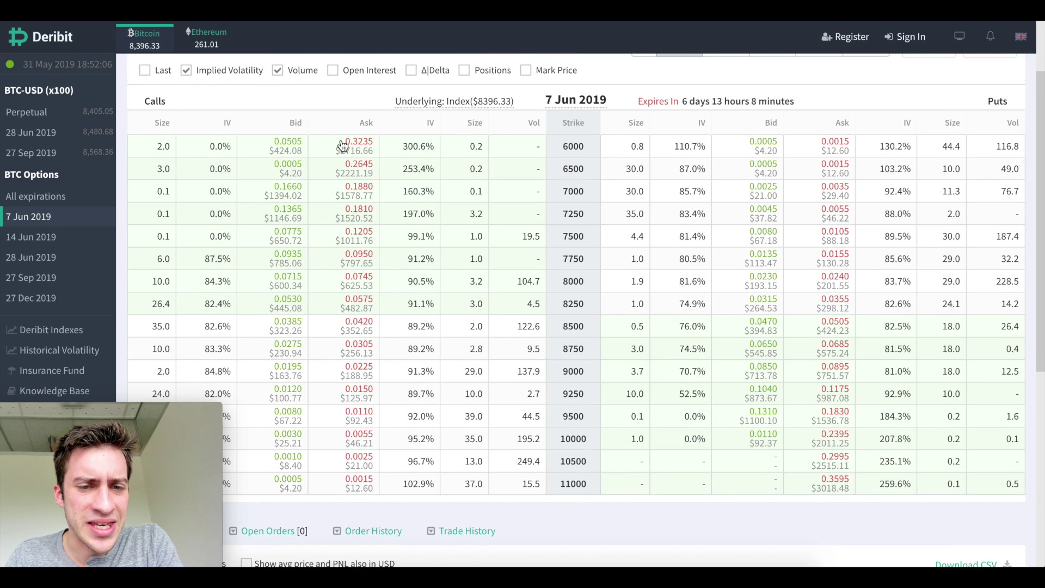
scroll(663, 73, up, 2)
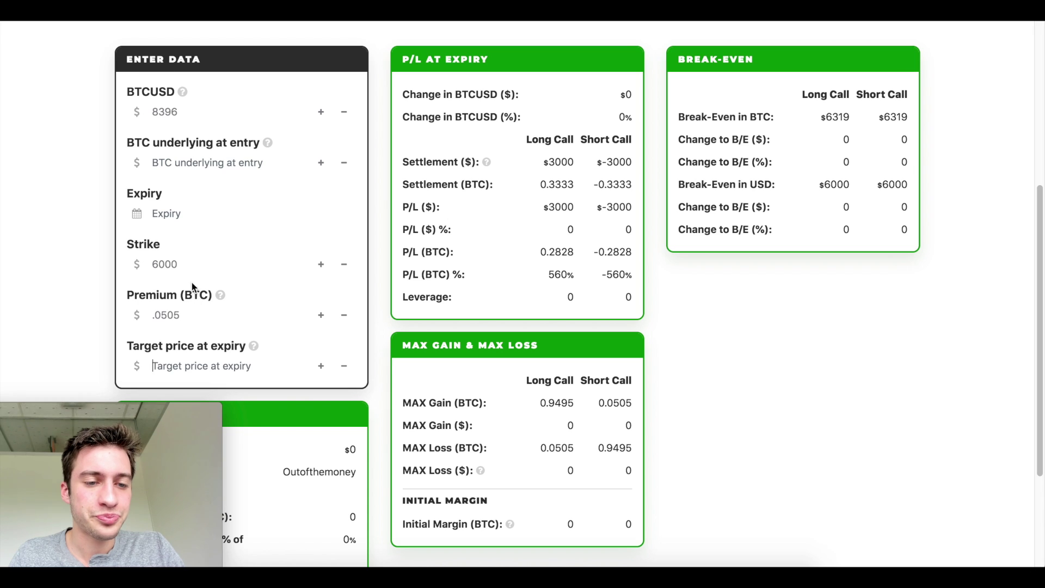
Step: Replace the .0505 premium with .3235 BTC, moving the break-even to $8869
click(166, 315)
key(ctrl+a)
text(..)
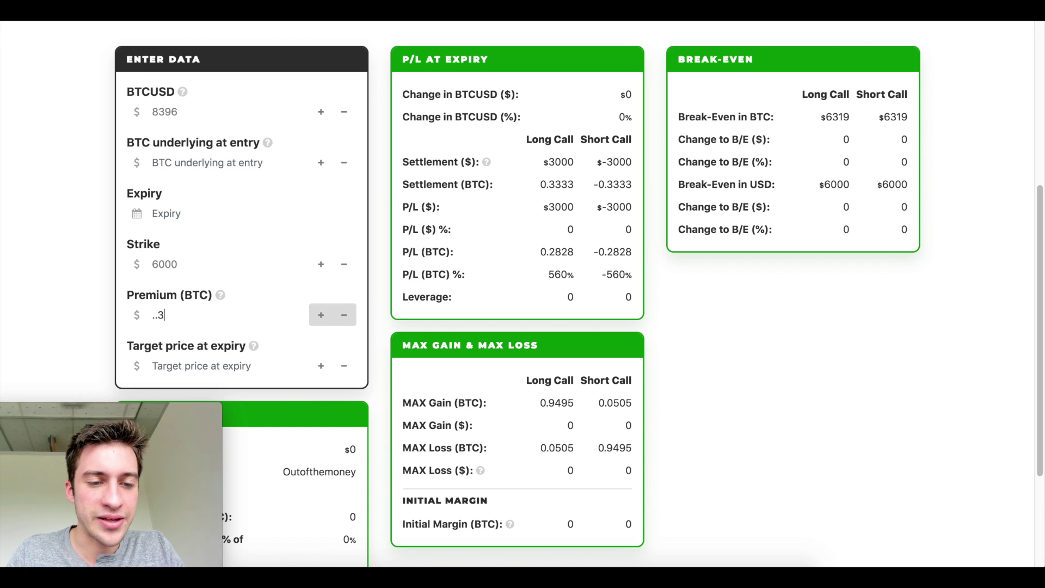
key(BackSpace)
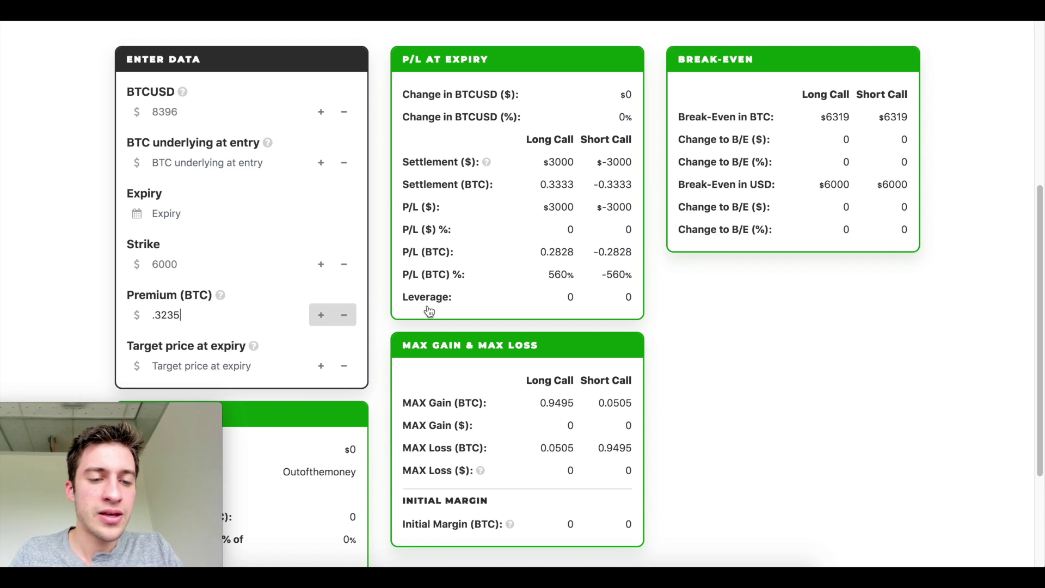
click(429, 311)
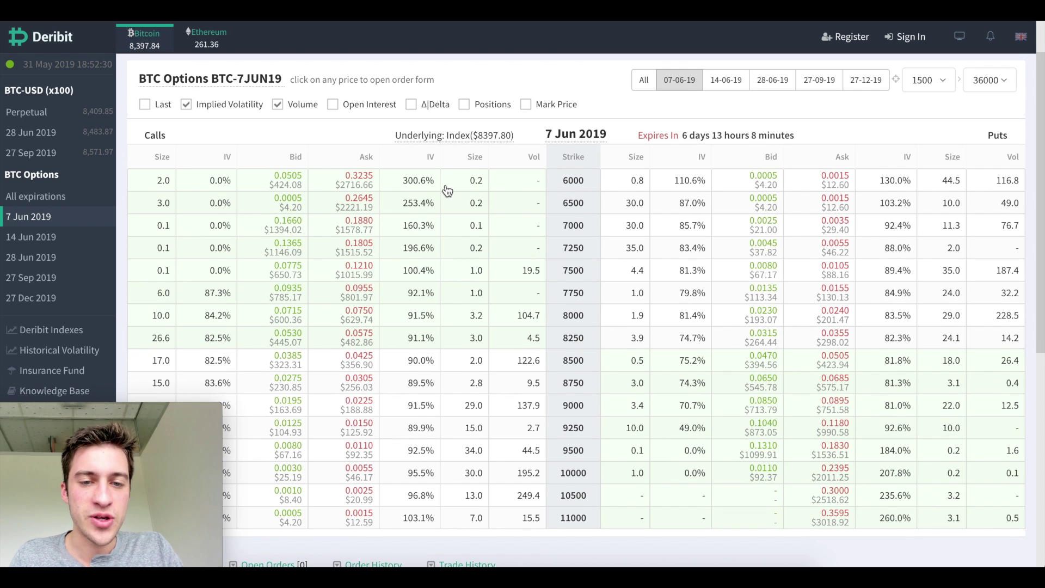
Step: Open and close the 6000 call order form, then scroll through the 7 Jun call prices
click(365, 180)
click(789, 56)
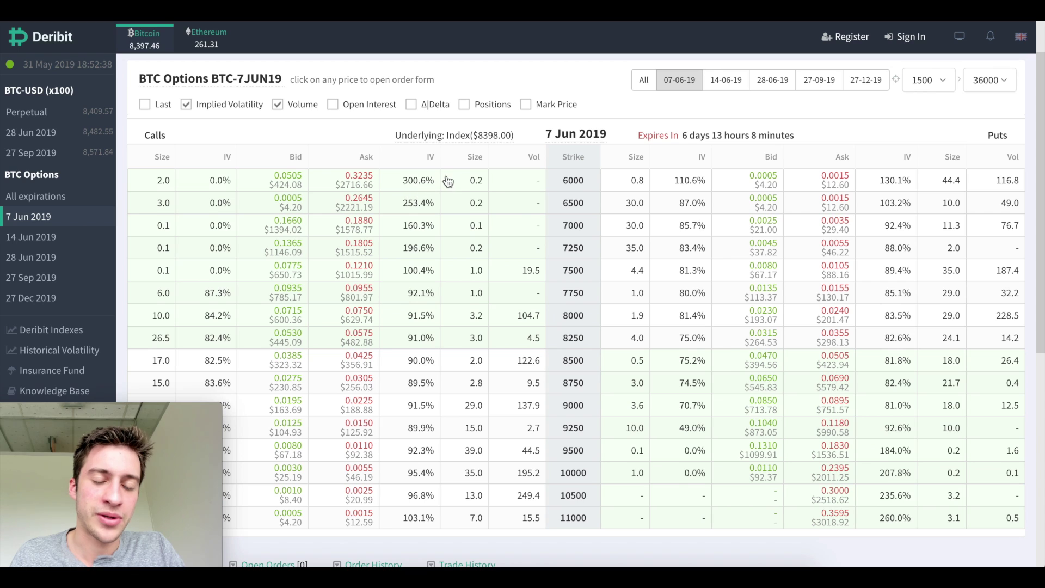
scroll(569, 110, down, 1)
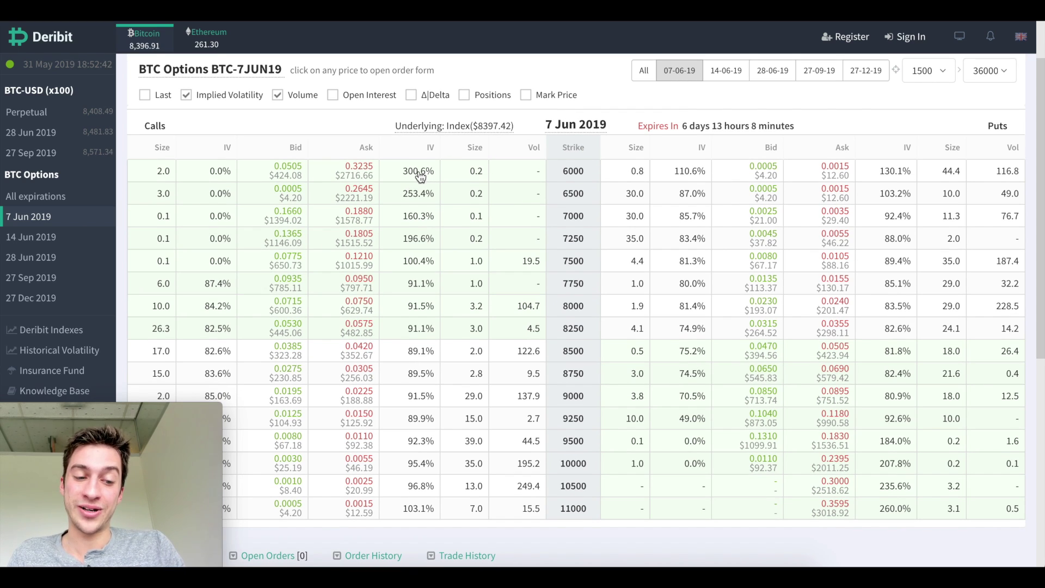
scroll(425, 175, down, 1)
scroll(424, 174, down, 1)
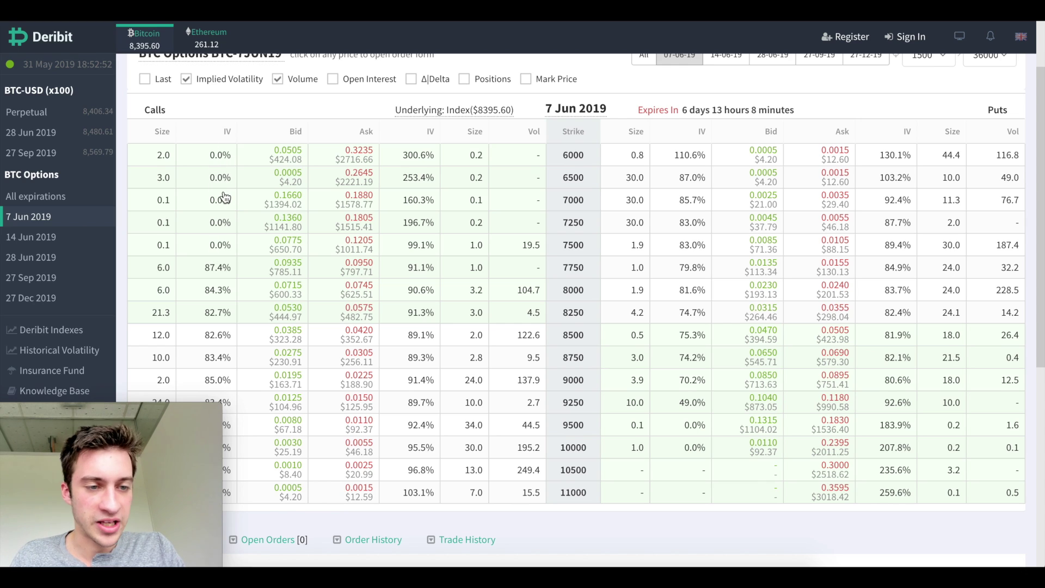
scroll(225, 197, up, 1)
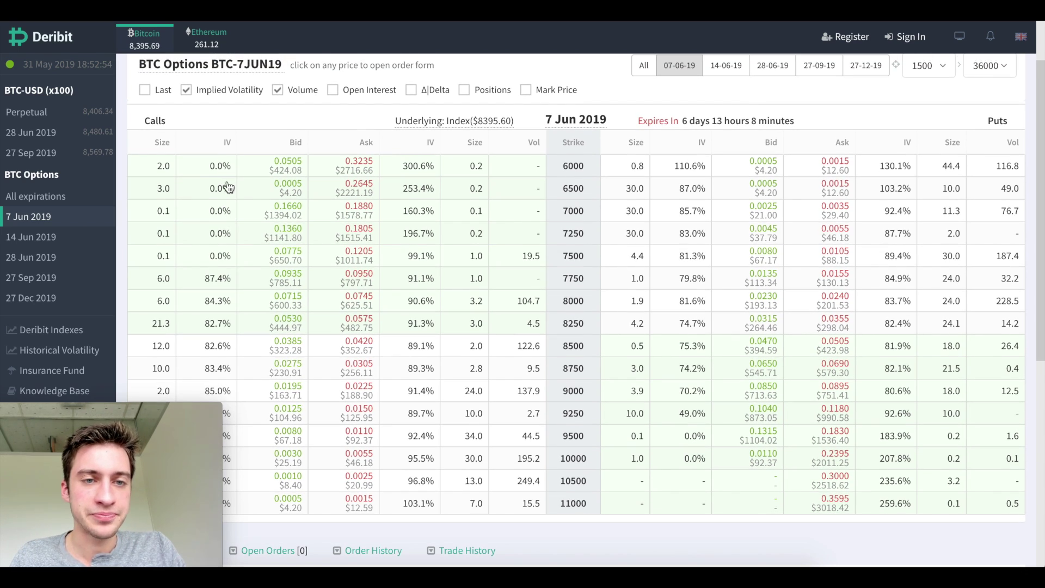
scroll(227, 185, down, 1)
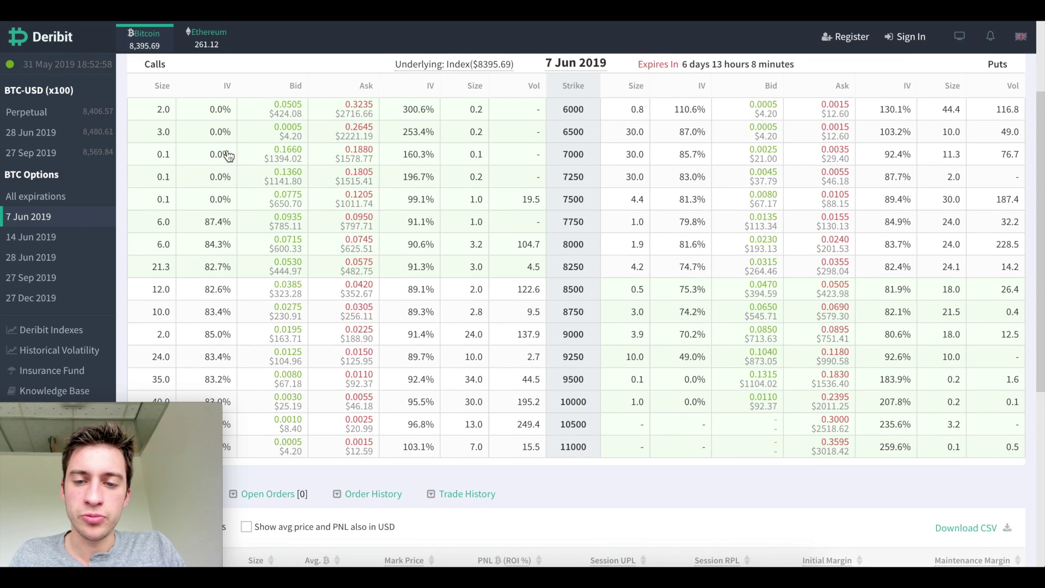
scroll(240, 177, down, 1)
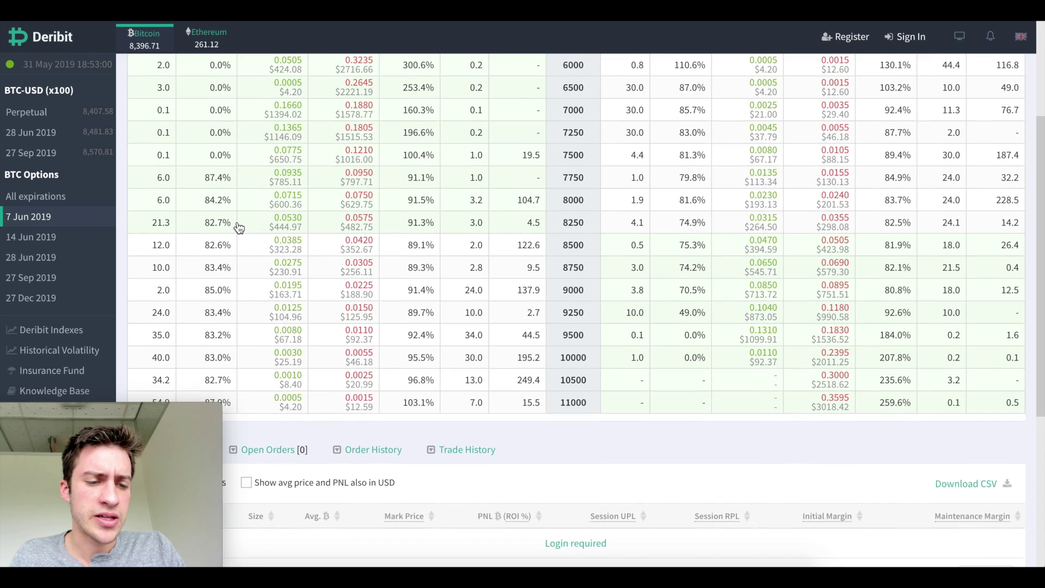
scroll(236, 226, up, 1)
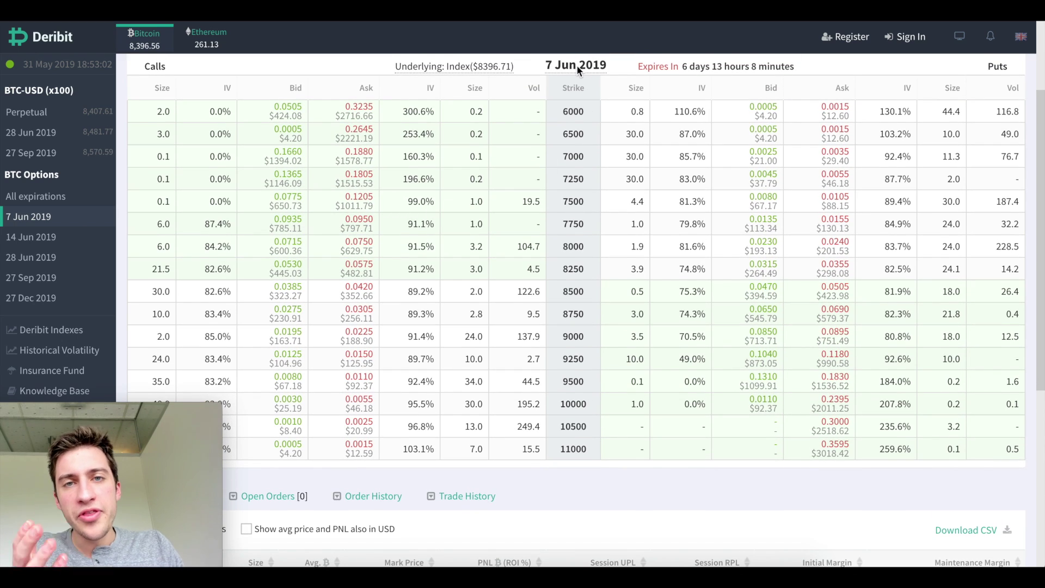
Step: Check the expiry time and review the chain, with the 6000 call ask at 0.3240 BTC
mouse_move(578, 66)
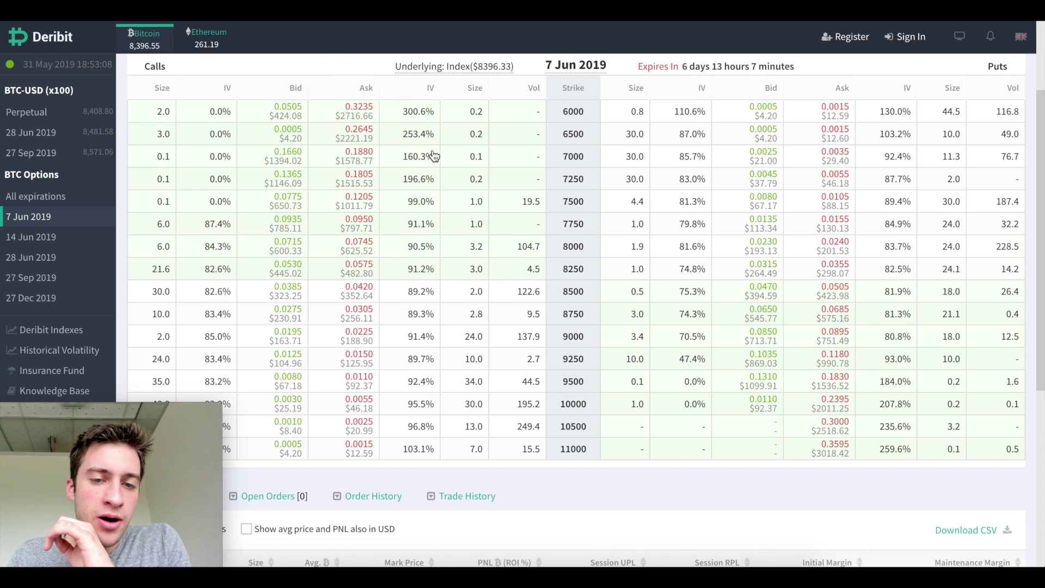
scroll(438, 156, up, 1)
scroll(413, 455, down, 1)
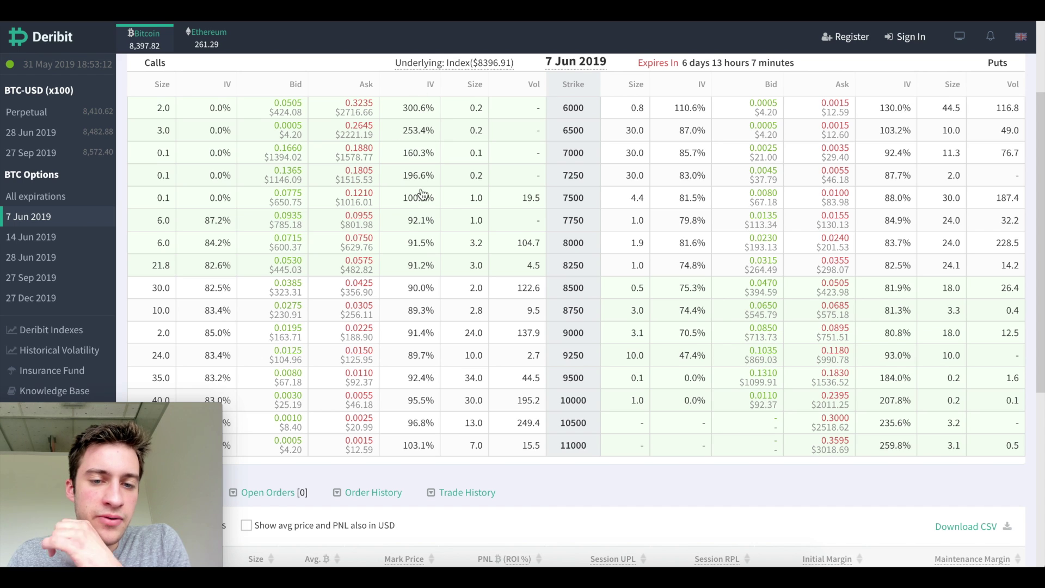
scroll(419, 393, down, 1)
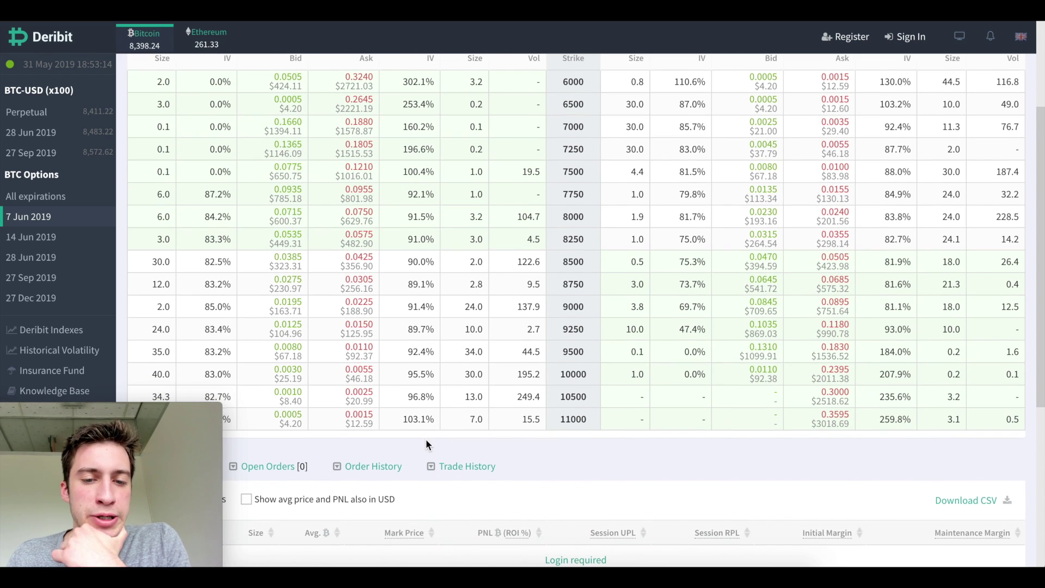
scroll(430, 297, up, 1)
scroll(430, 298, up, 1)
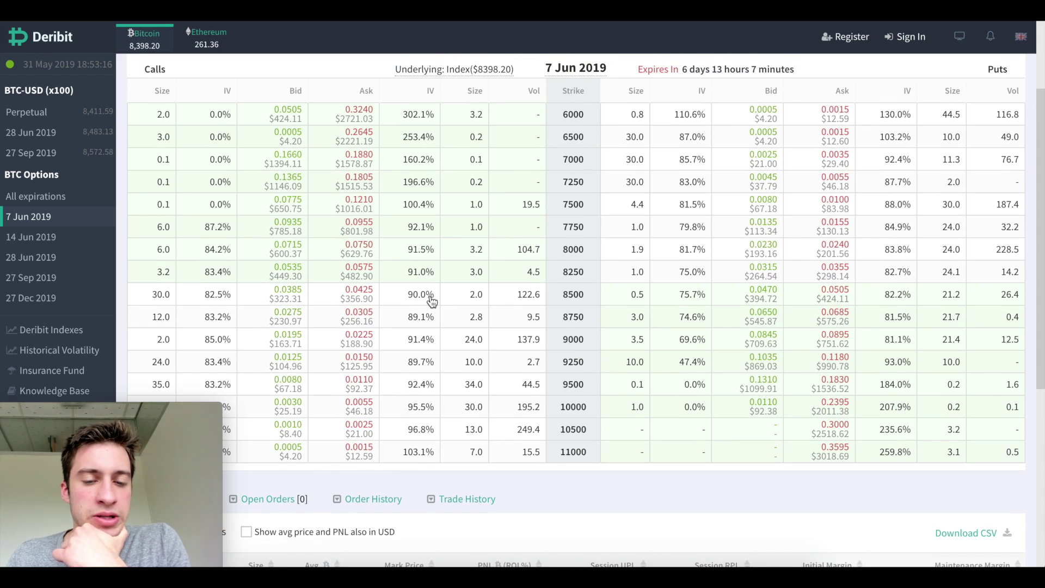
scroll(428, 333, down, 1)
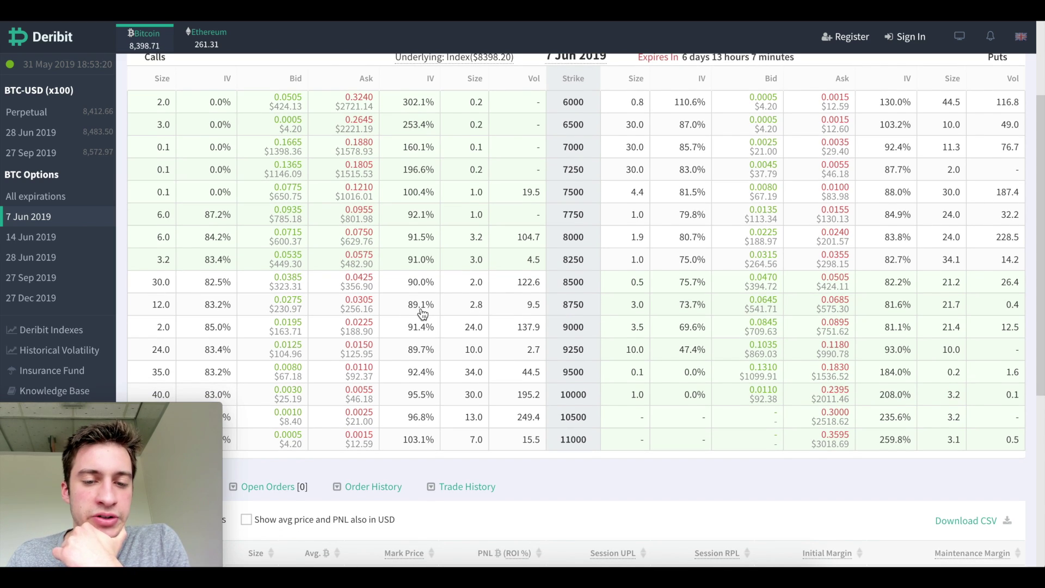
scroll(574, 309, down, 1)
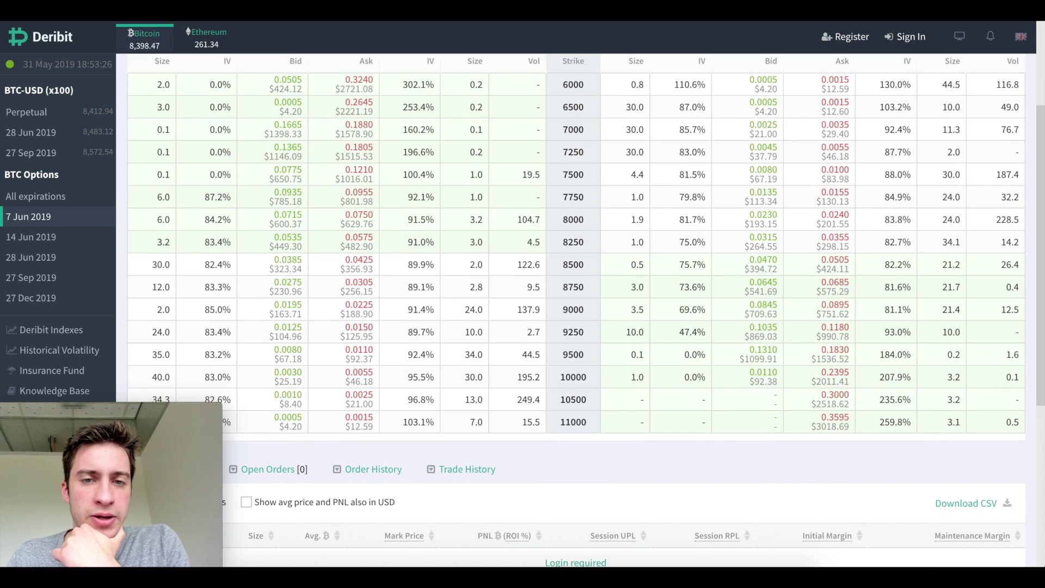
Step: In the options calculator, replace the strike with 8750 and enter the call premium
key(ctrl+Tab)
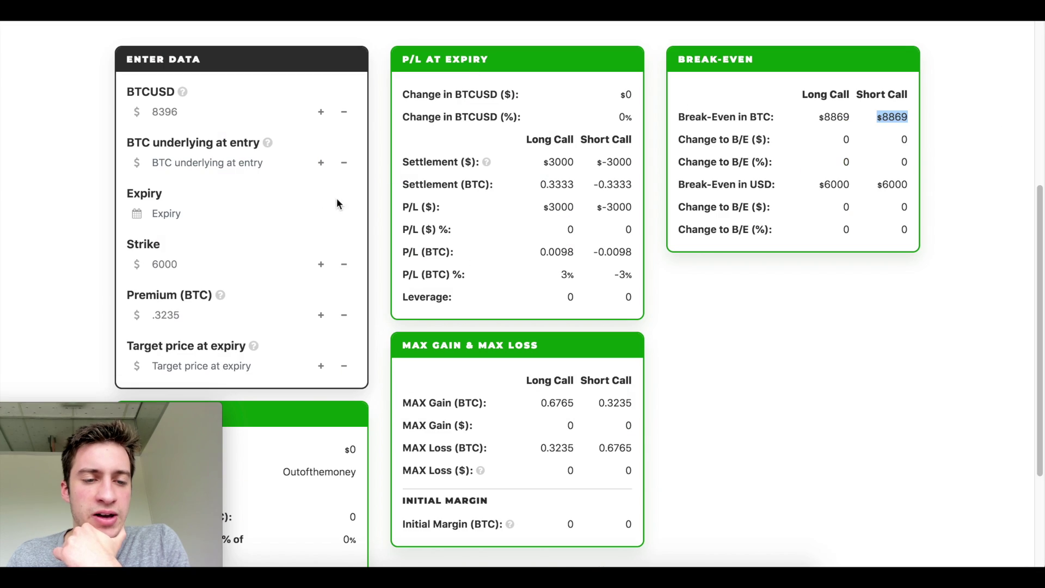
double_click(198, 263)
text(8)
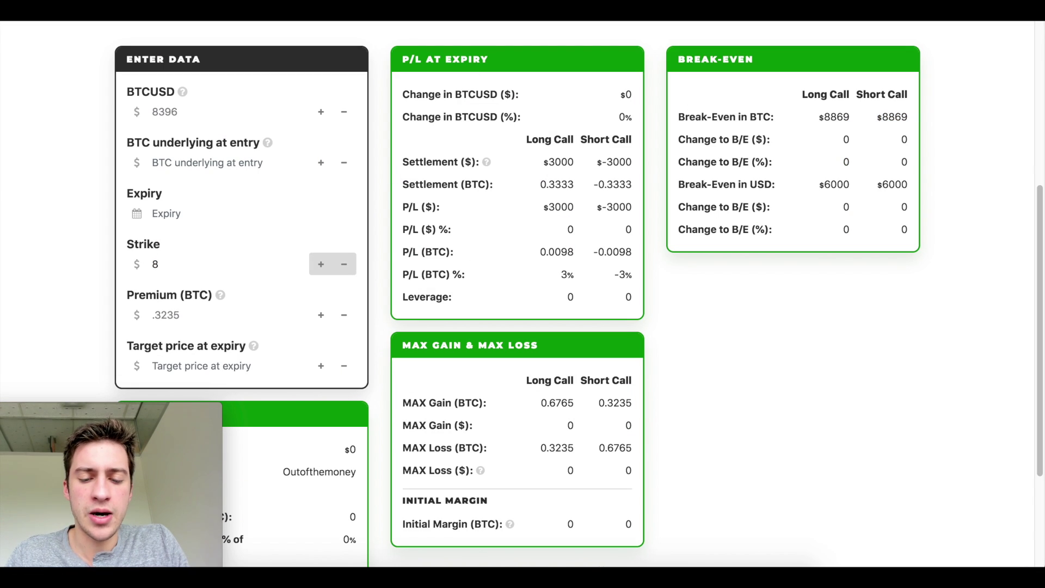
text(750)
key(Tab)
text(..)
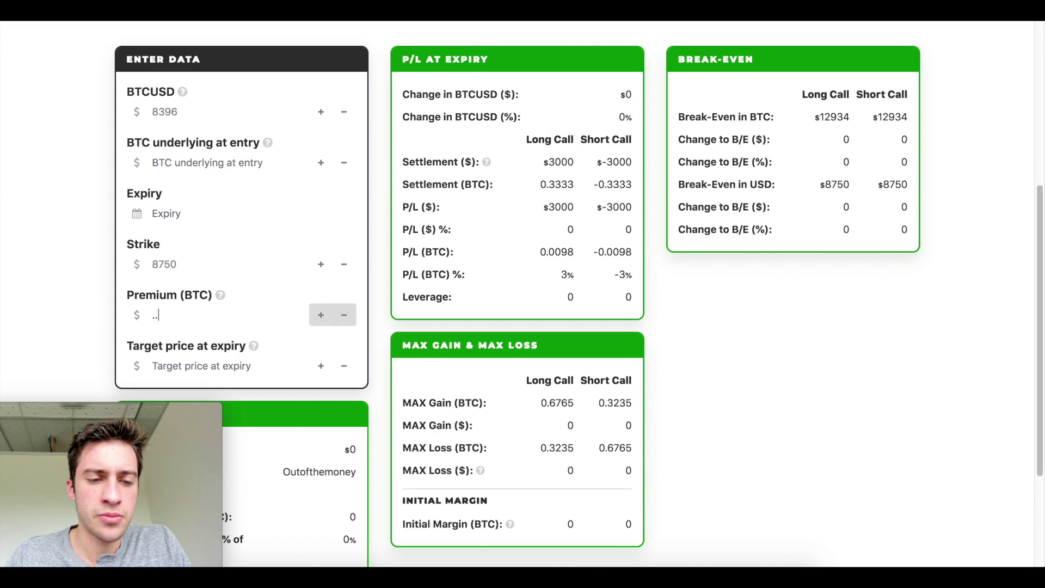
text(980)
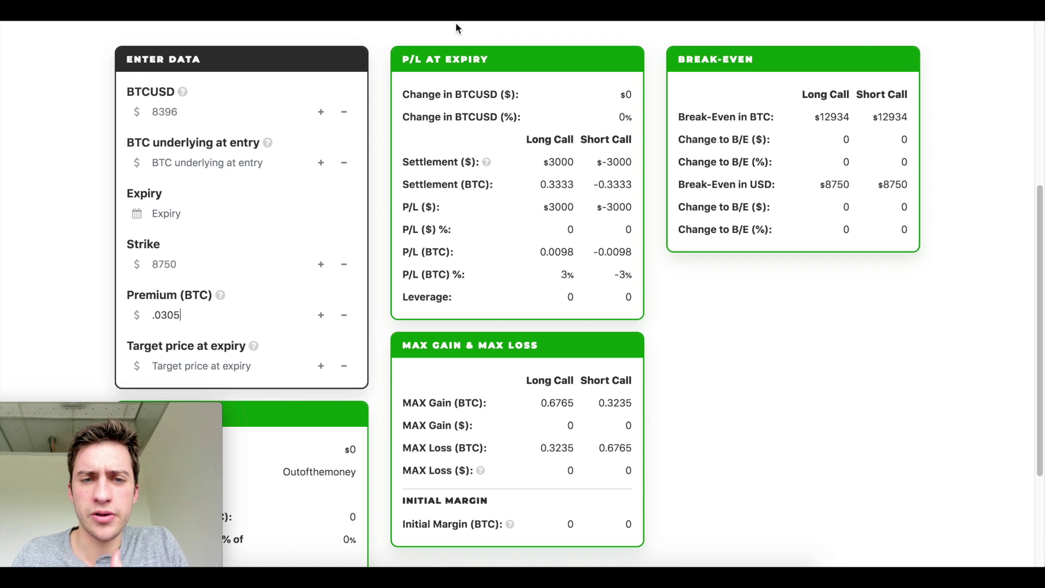
Step: Compare against the Deribit ask, then confirm the $9025 break-even at a .0305 BTC premium
key(ctrl+Tab)
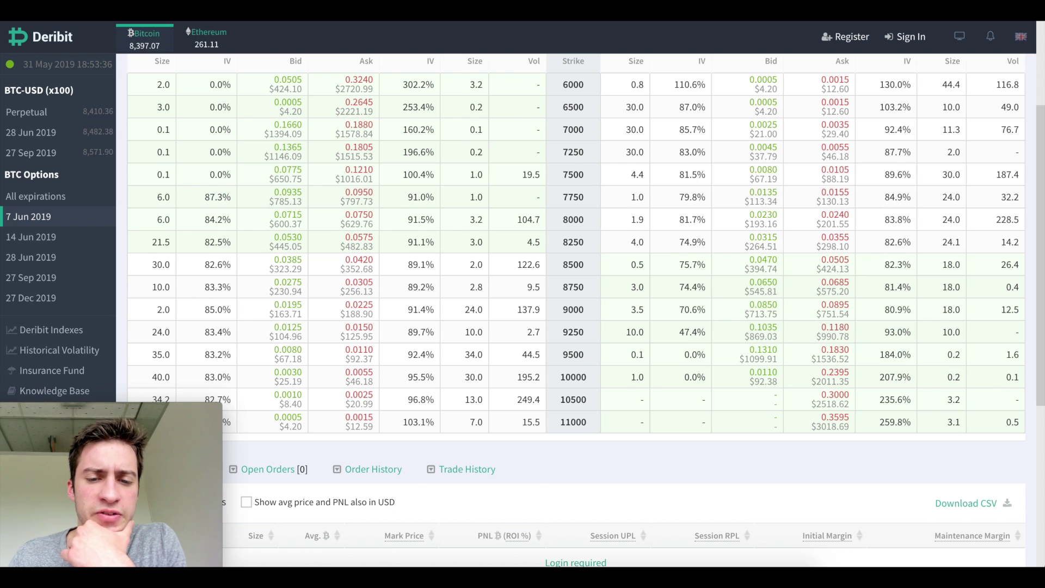
key(ctrl+Tab)
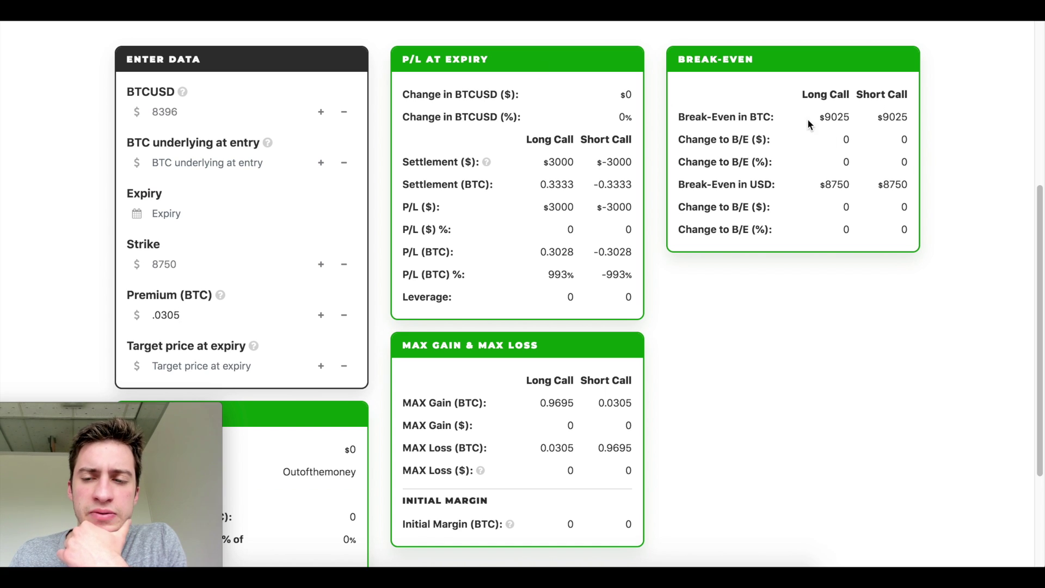
drag(807, 120, 876, 118)
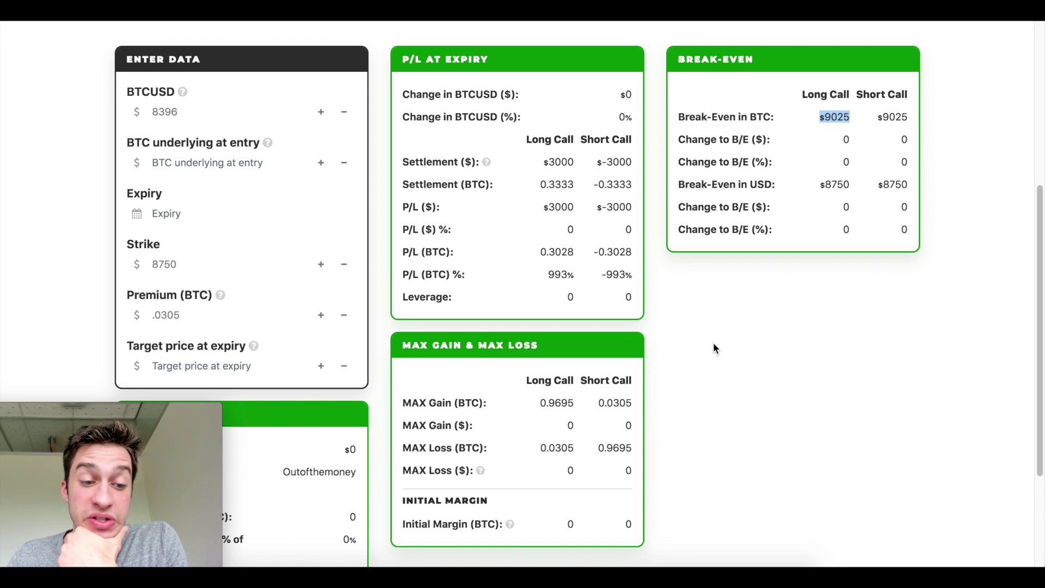
scroll(667, 352, down, 3)
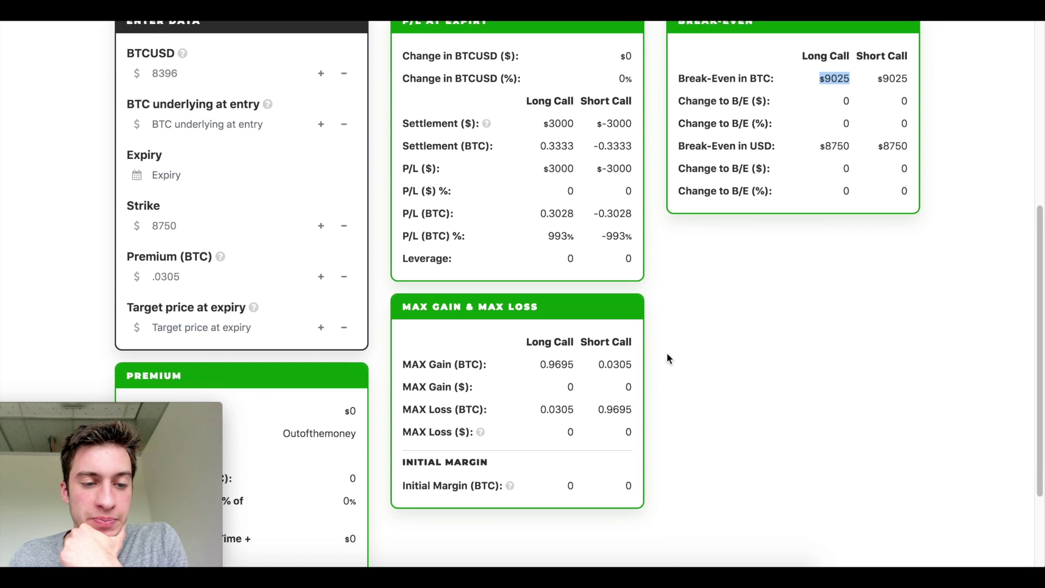
drag(150, 252, 186, 250)
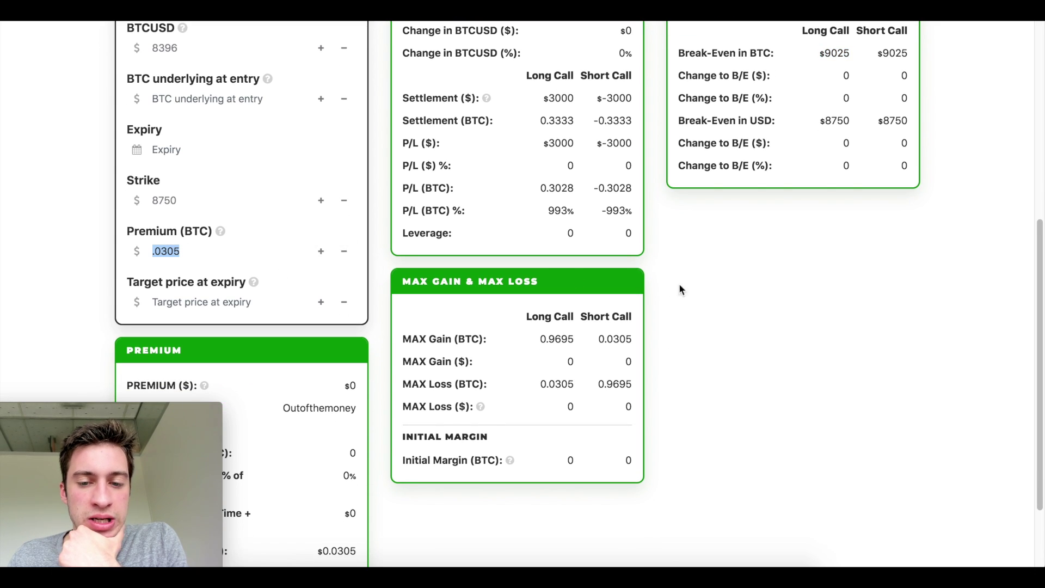
scroll(650, 285, up, 2)
click(227, 350)
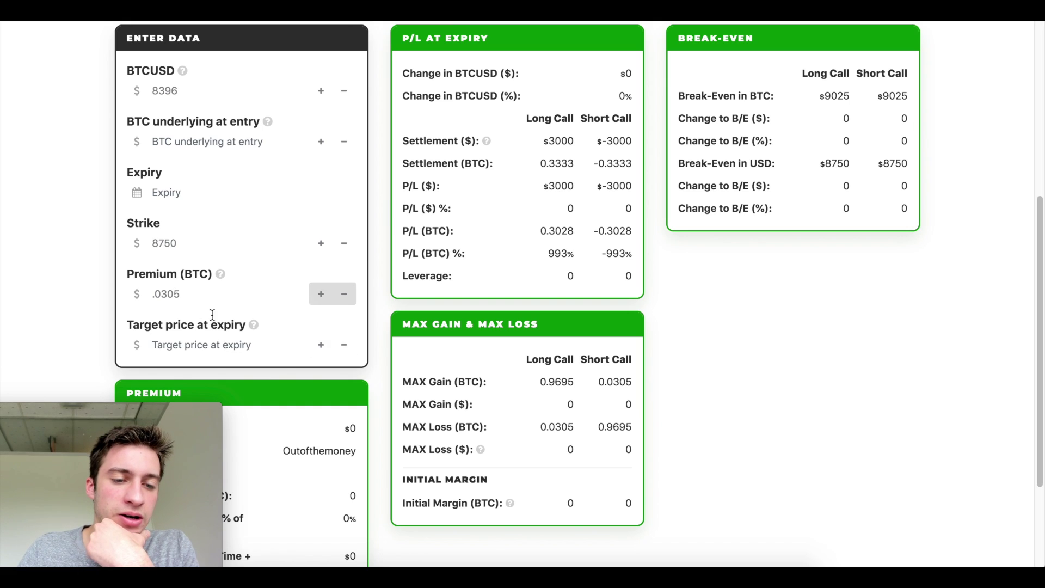
Step: Test a 9100 expiry target, read the $350 long call settlement, then clear it
text(9100)
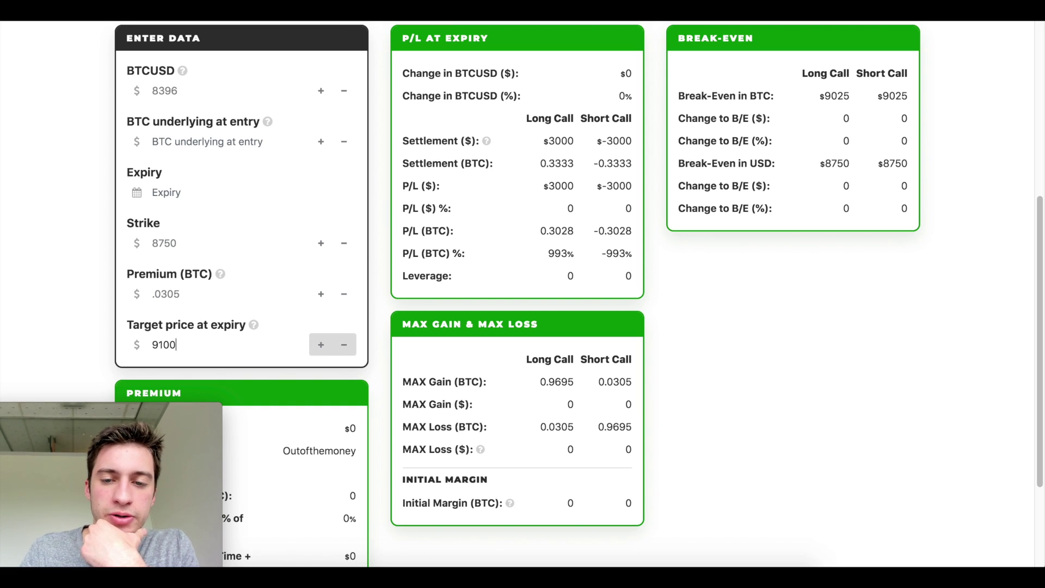
scroll(656, 308, up, 1)
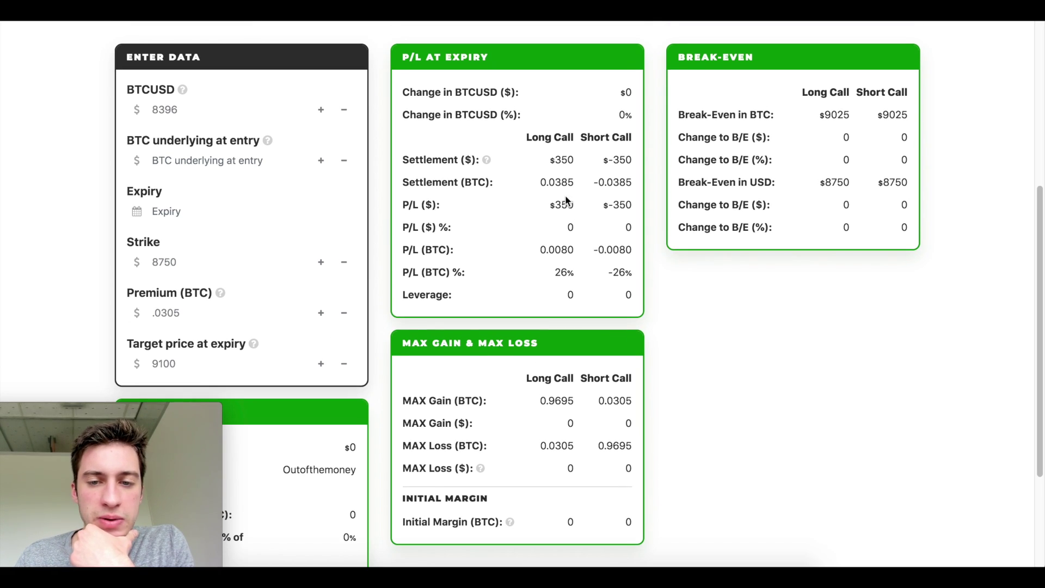
double_click(561, 160)
double_click(214, 361)
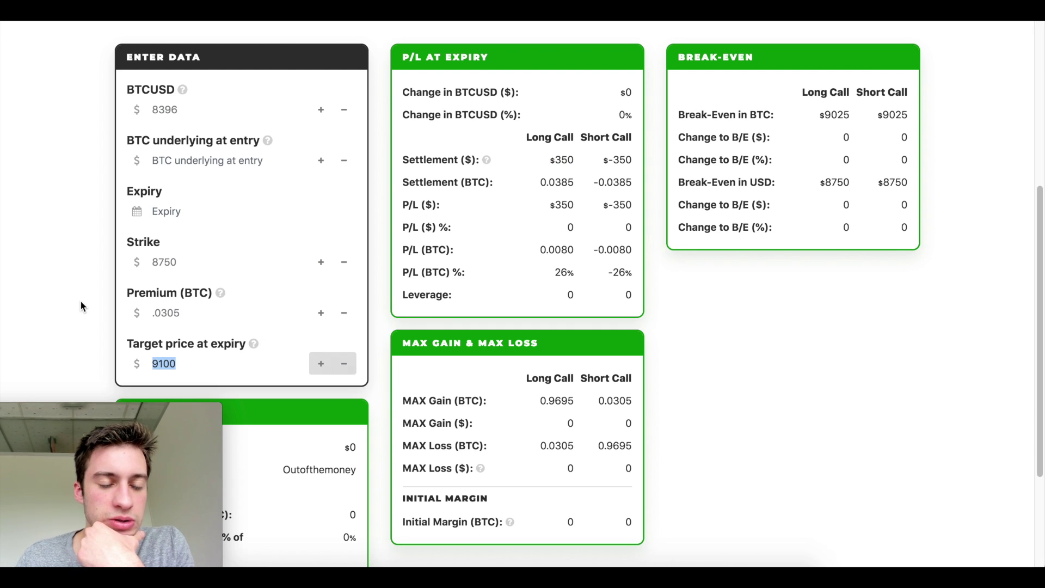
key(BackSpace)
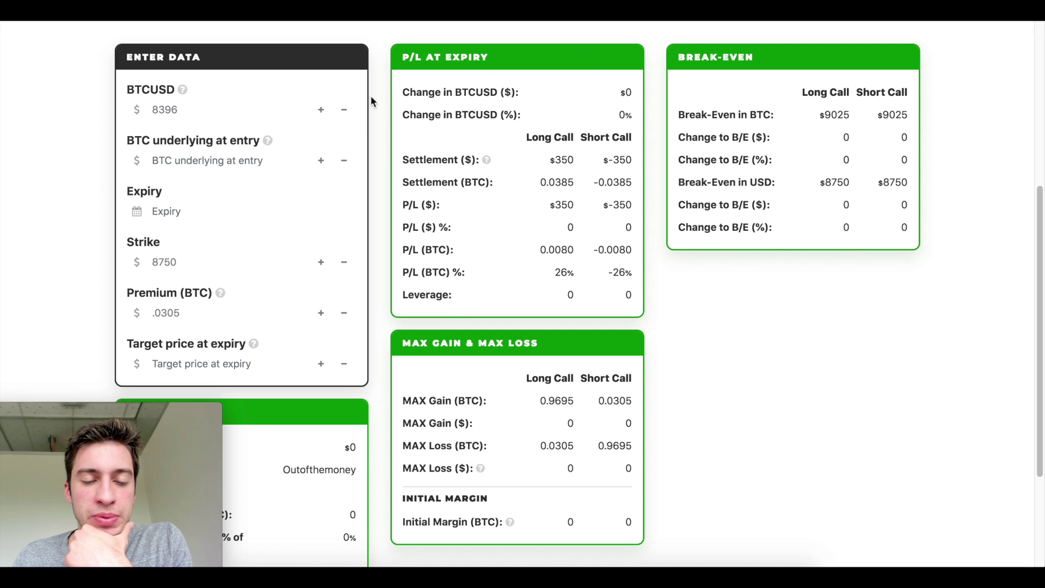
Step: Test a 9900 expiry target, read the $1150 long call settlement, then clear it
scroll(256, 223, down, 1)
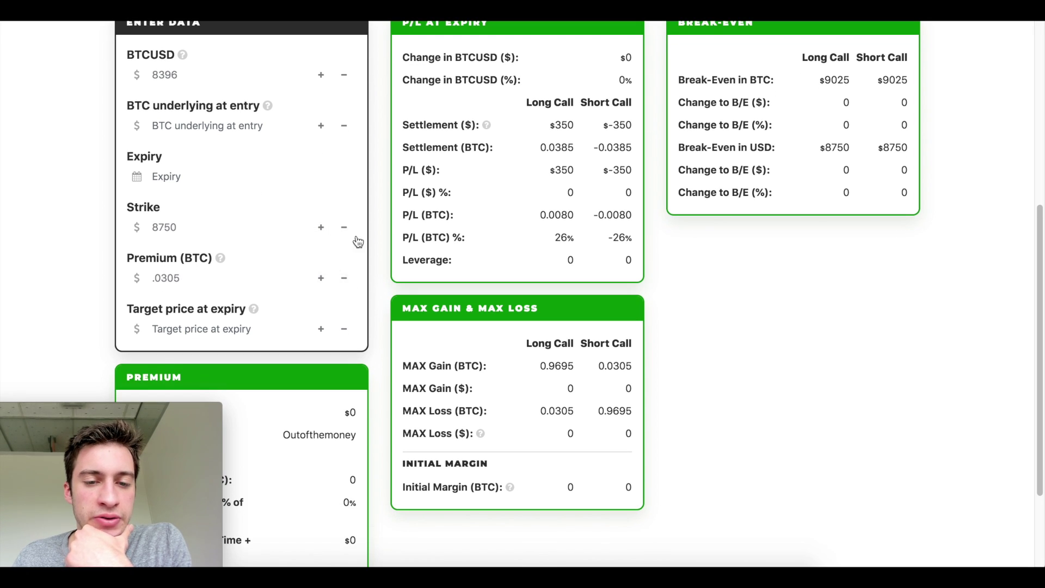
click(194, 322)
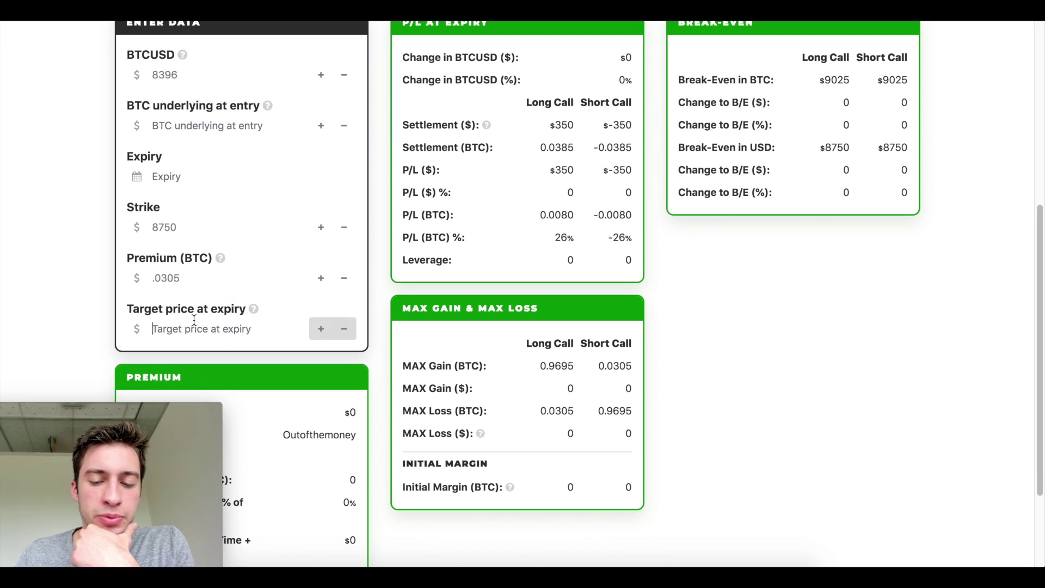
text(9)
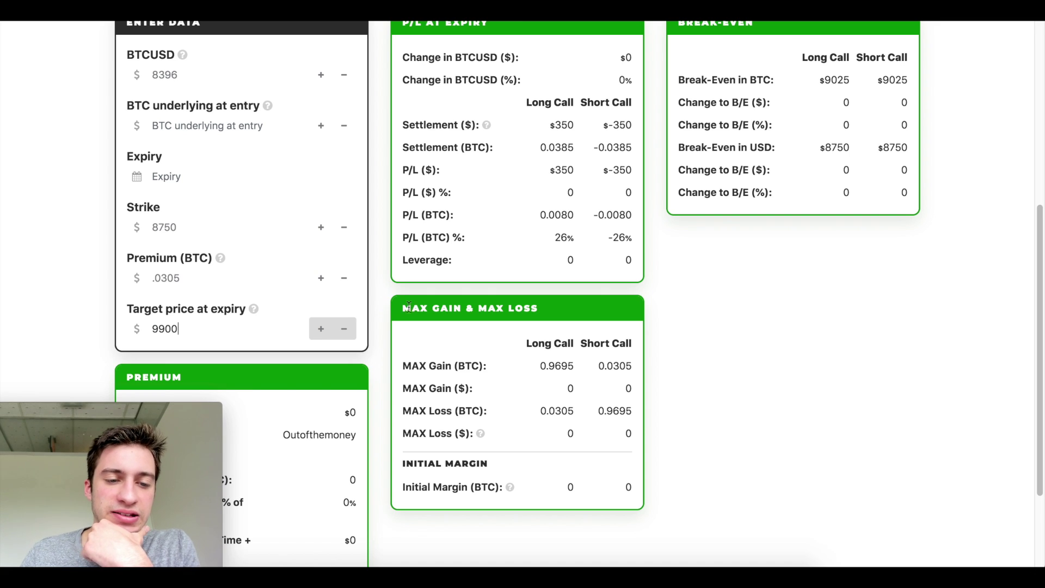
text(900)
scroll(921, 344, up, 1)
double_click(556, 167)
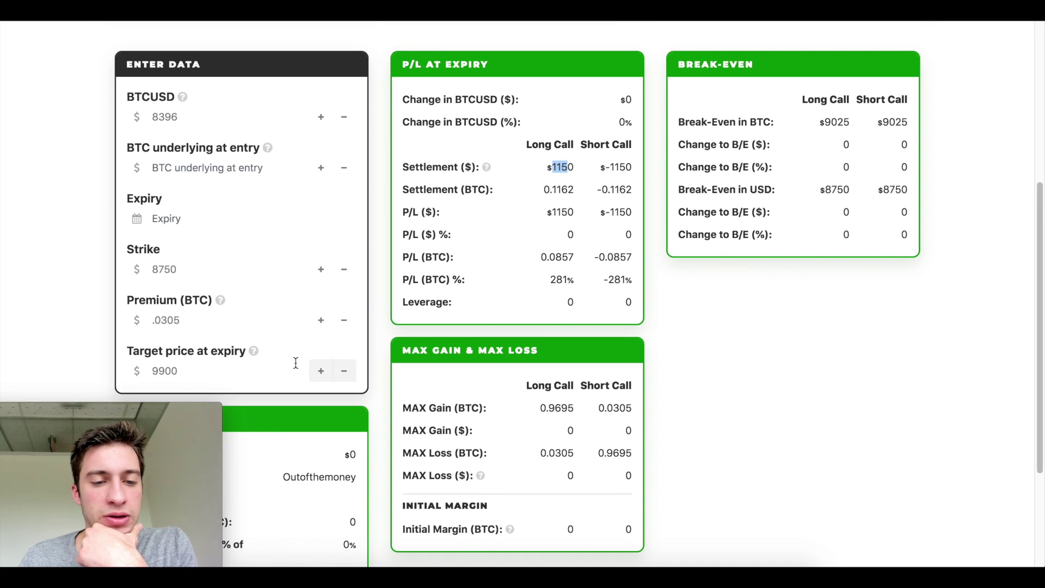
double_click(257, 369)
key(BackSpace)
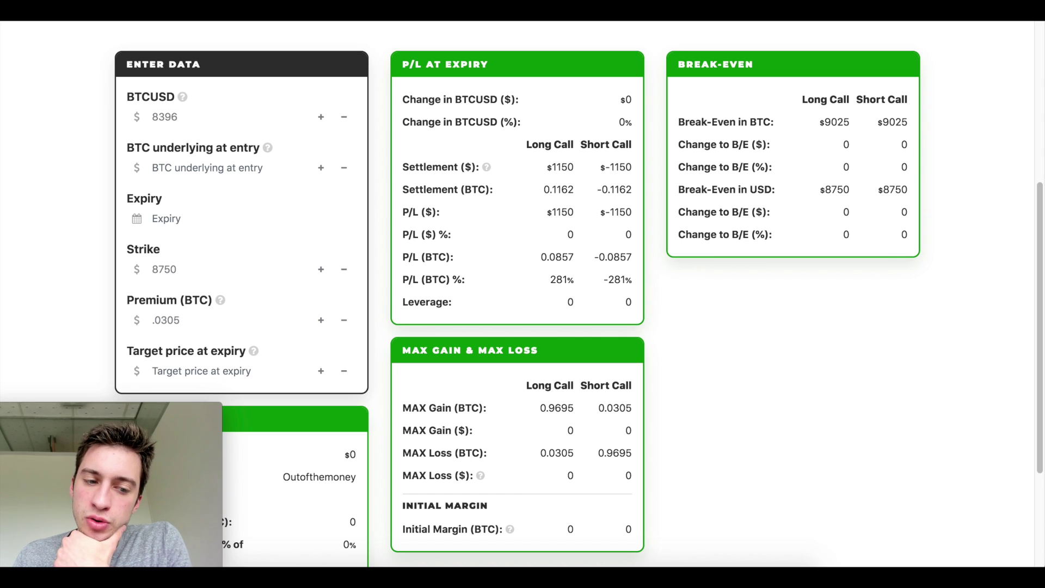
scroll(550, 154, up, 1)
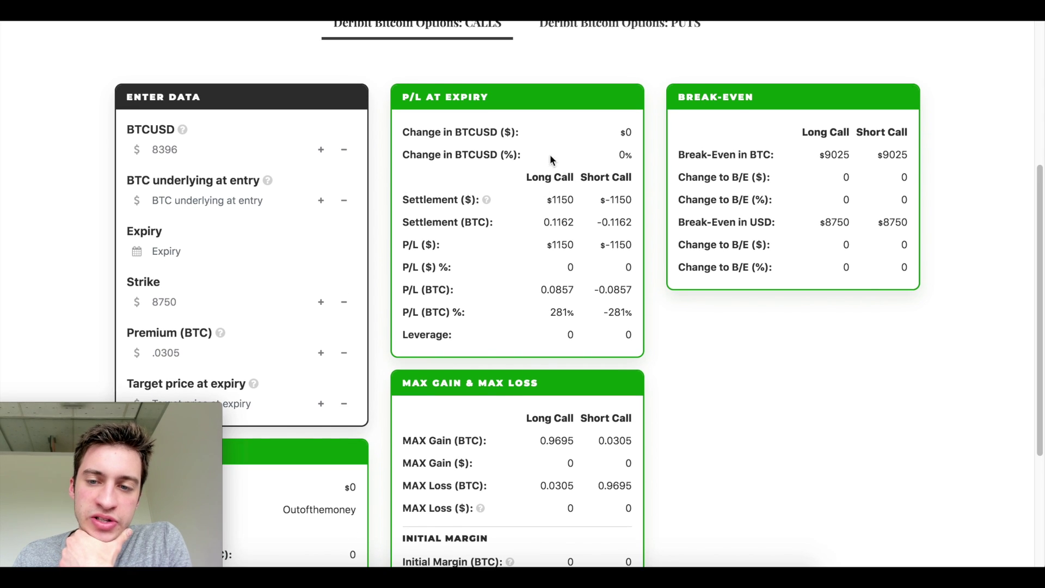
scroll(710, 83, down, 2)
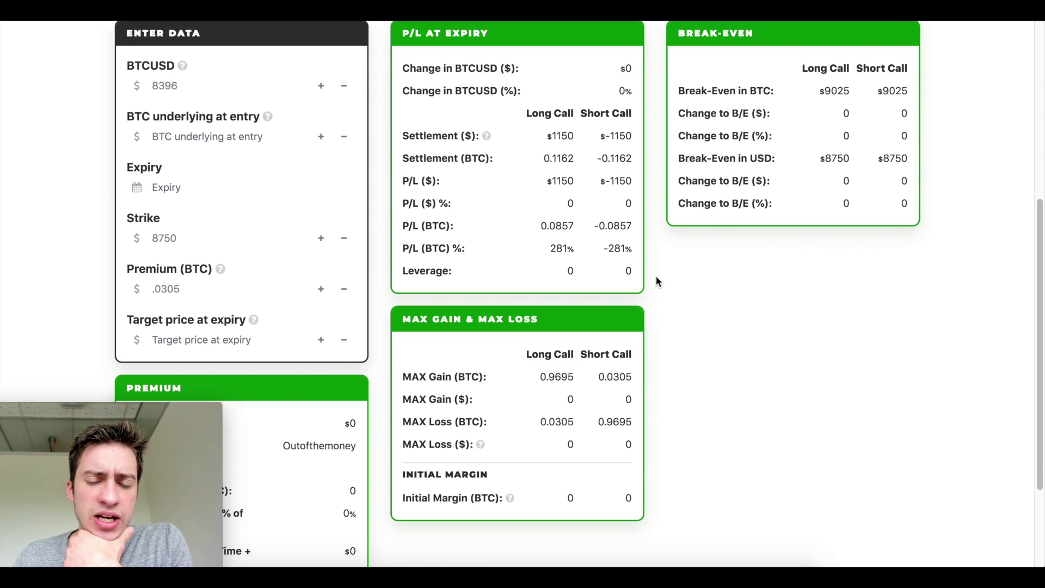
scroll(655, 280, down, 2)
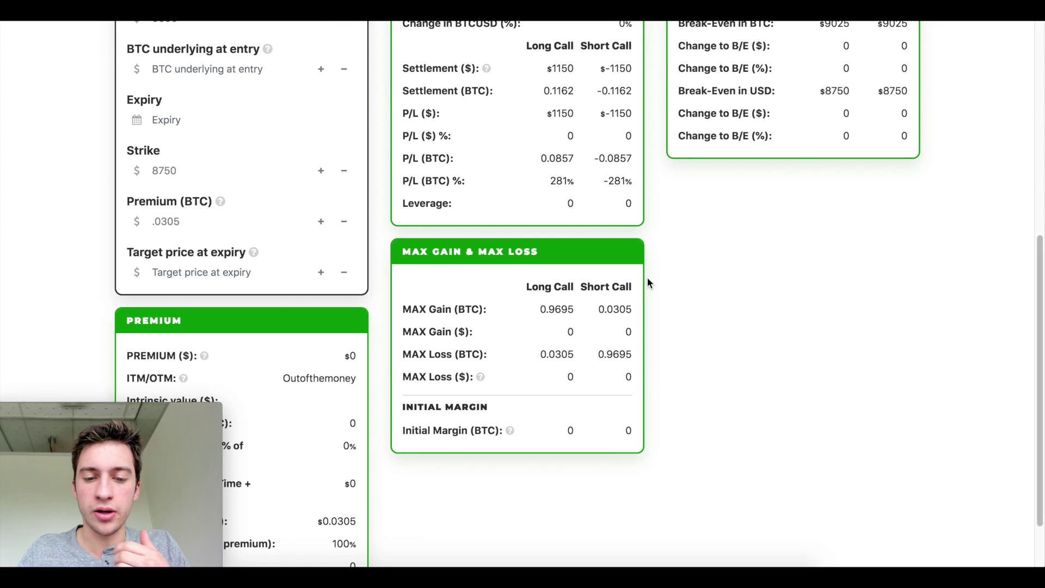
scroll(625, 294, down, 1)
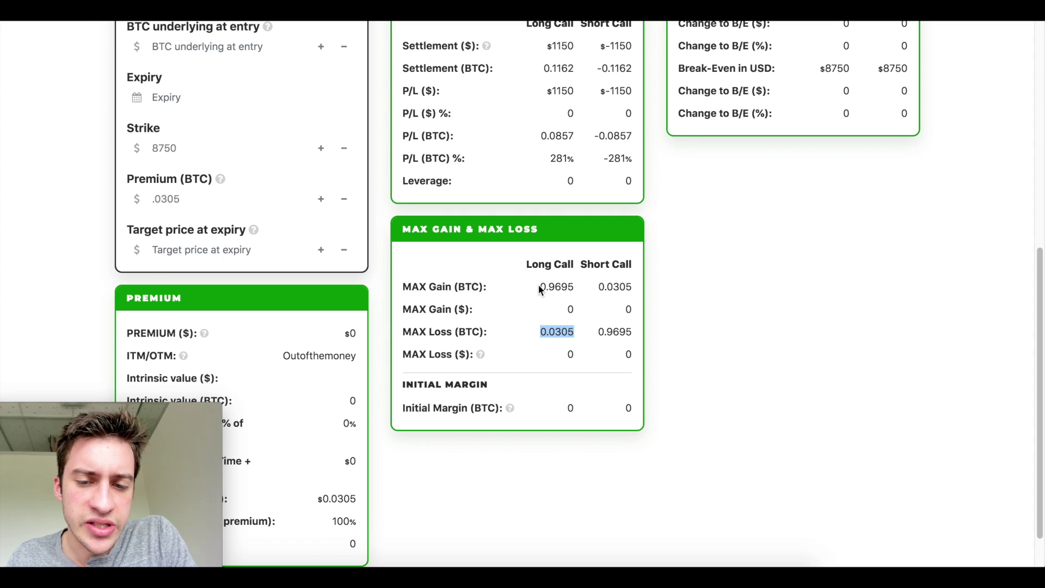
drag(537, 285, 561, 285)
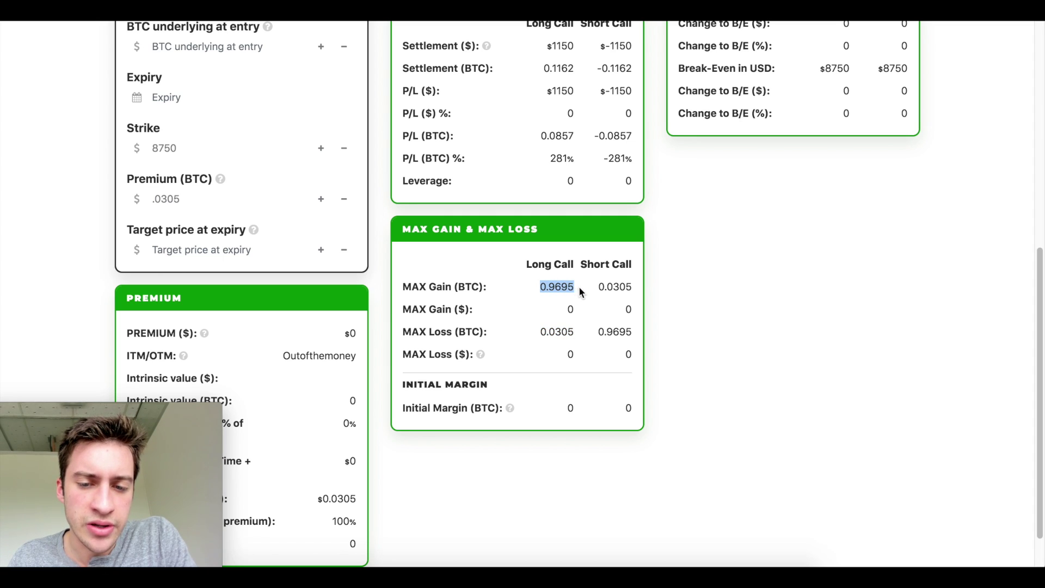
click(579, 292)
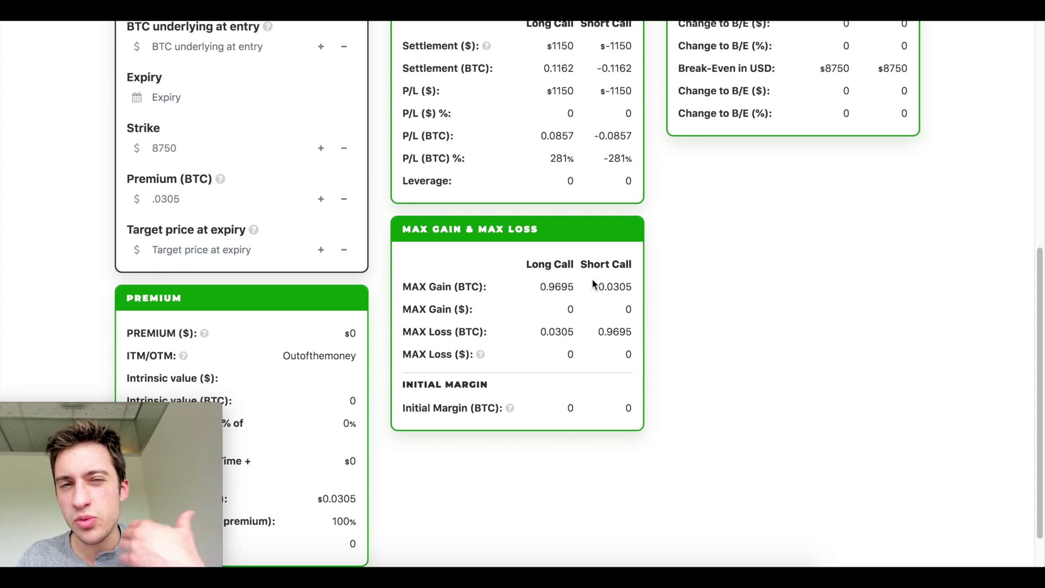
drag(539, 332, 580, 336)
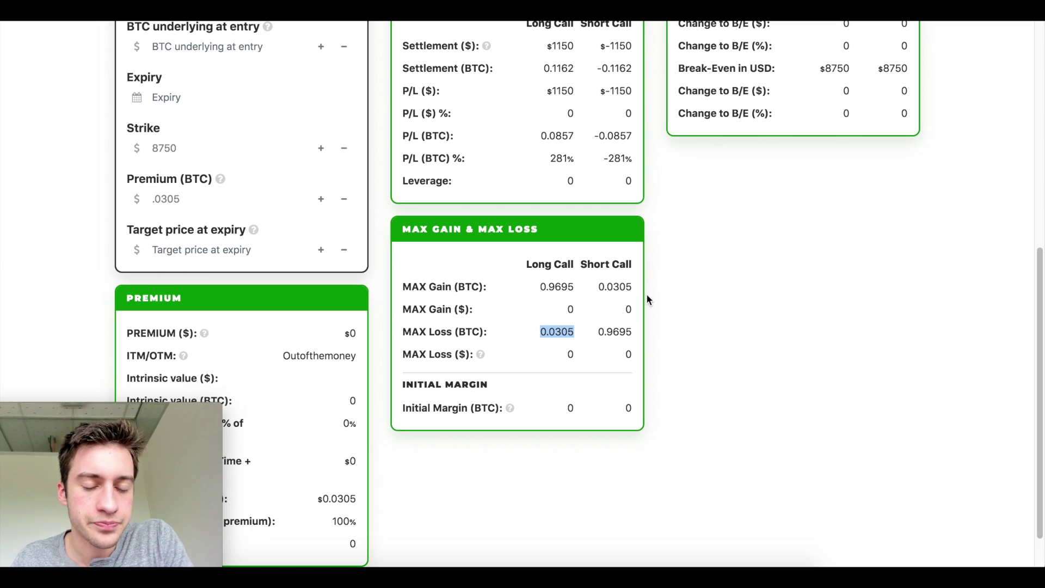
click(671, 279)
scroll(671, 278, up, 1)
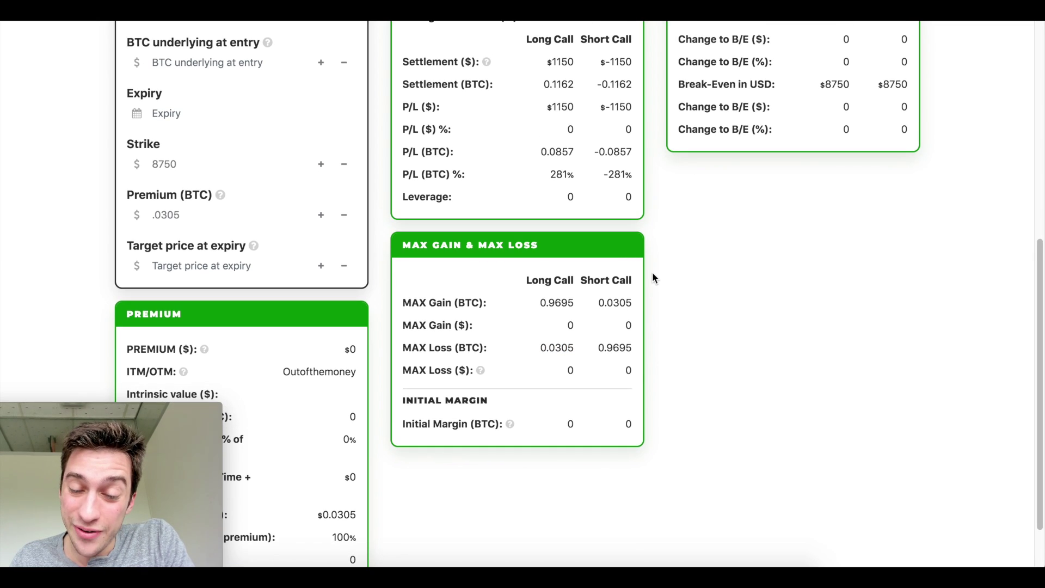
scroll(654, 277, up, 1)
drag(580, 298, 627, 297)
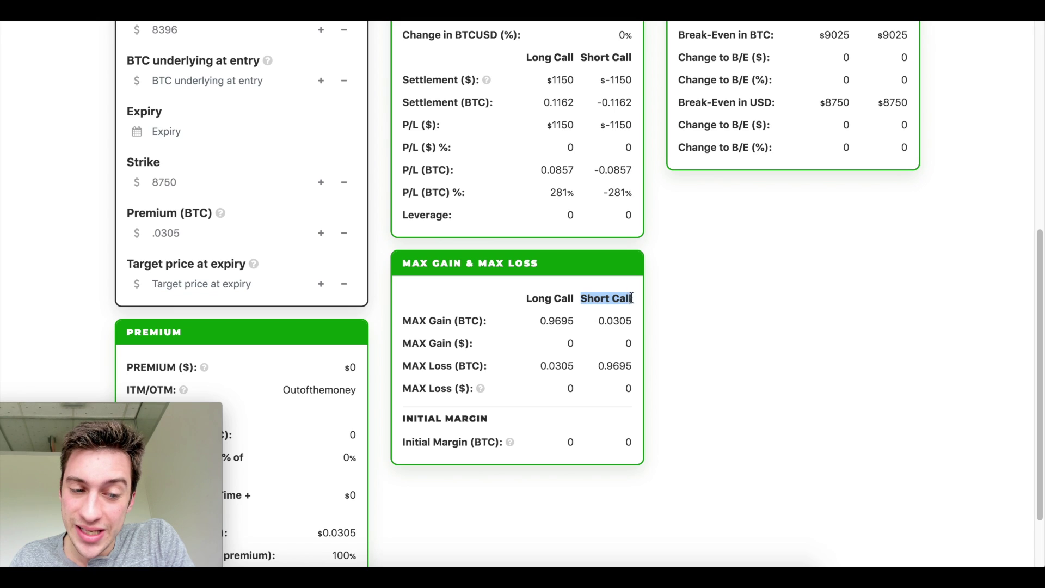
scroll(648, 298, up, 1)
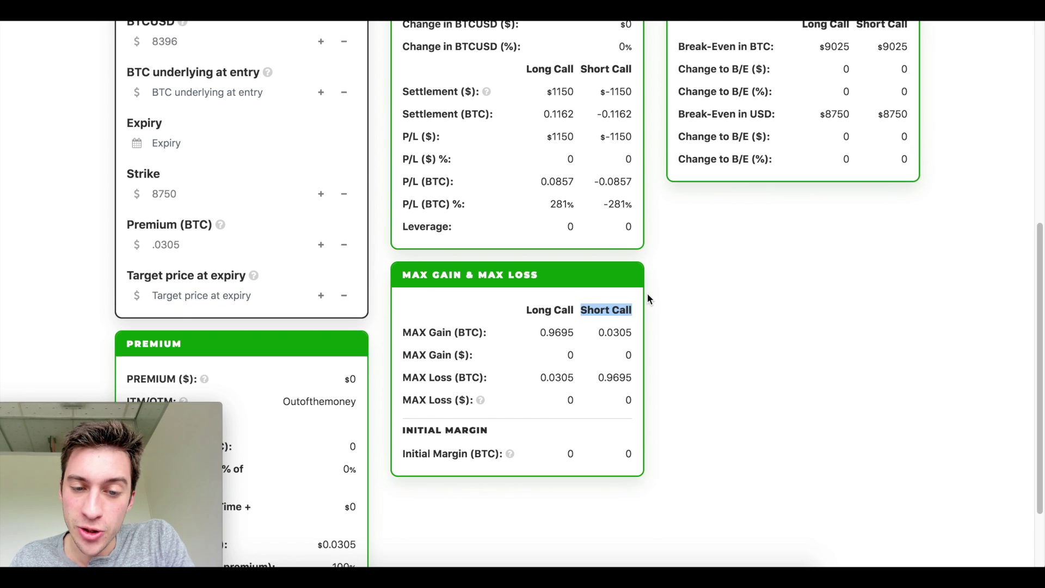
drag(597, 333, 640, 334)
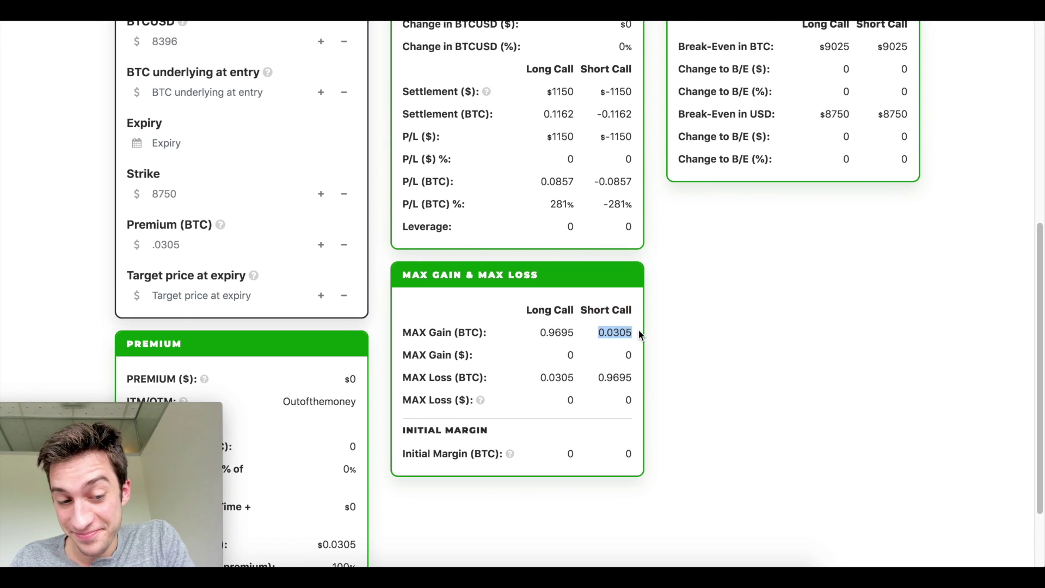
drag(598, 377, 642, 376)
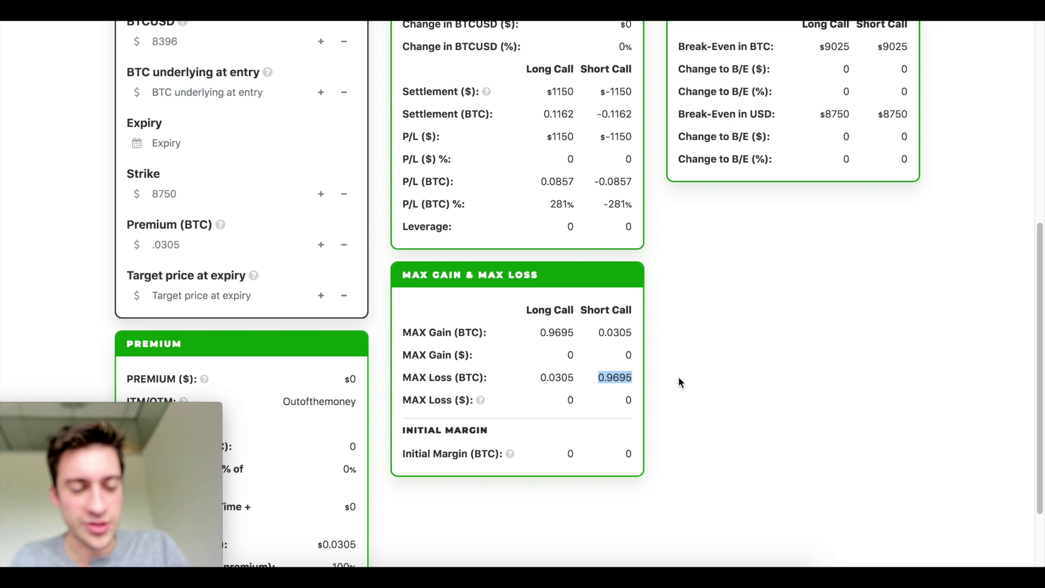
scroll(651, 357, up, 1)
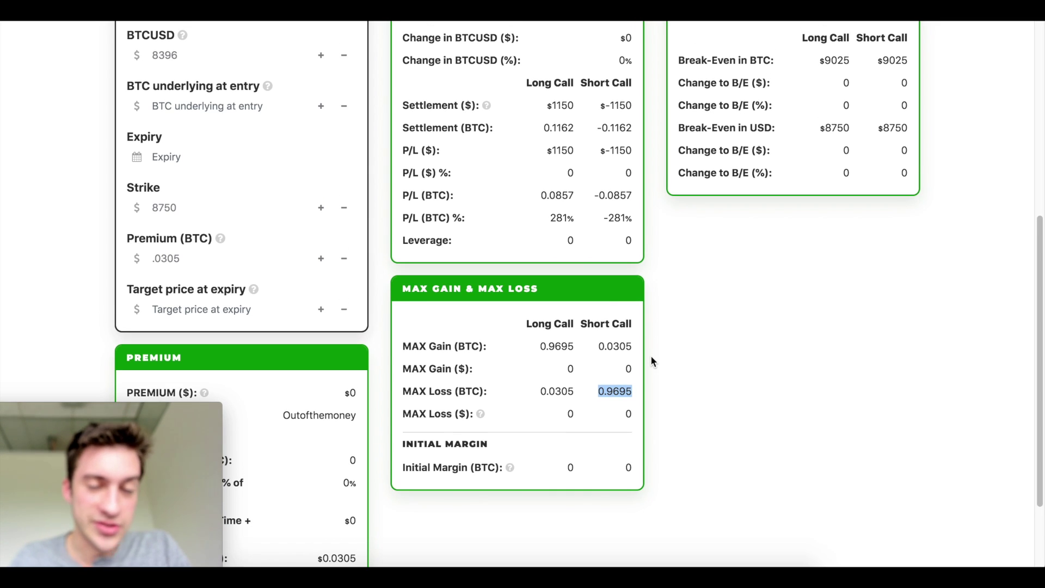
click(651, 354)
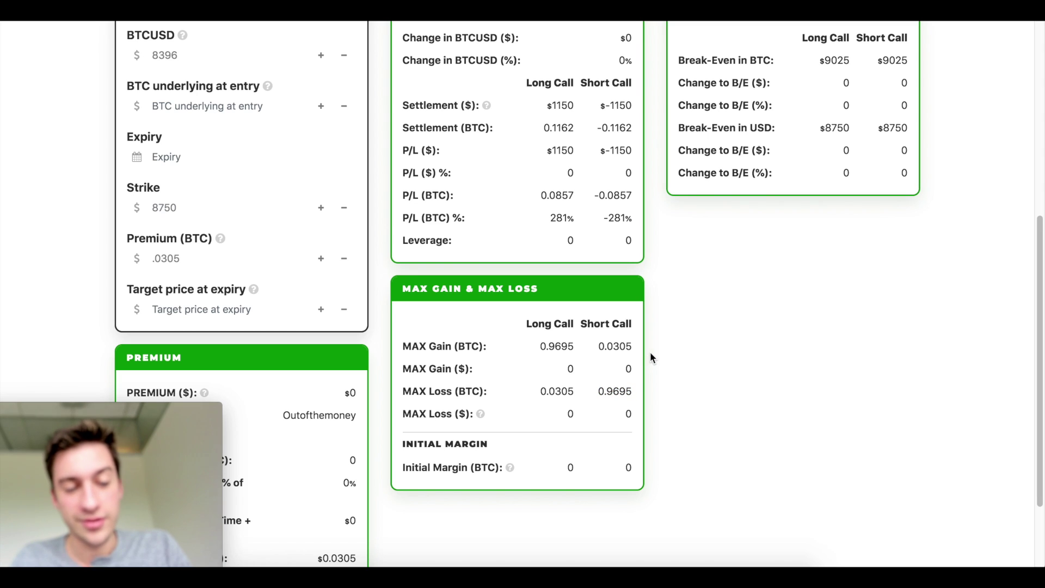
scroll(652, 359, up, 1)
scroll(651, 359, down, 2)
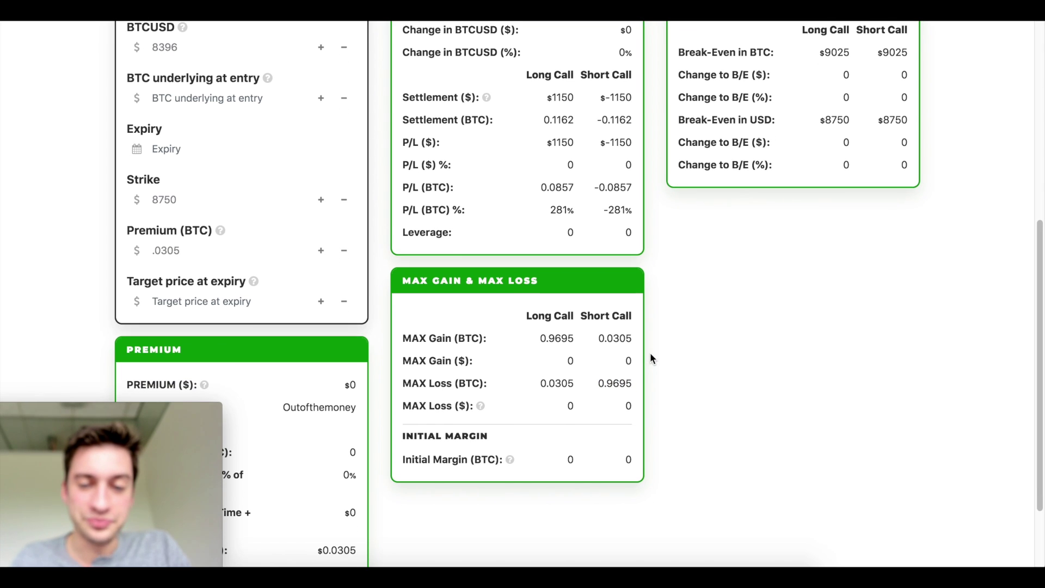
scroll(651, 360, down, 1)
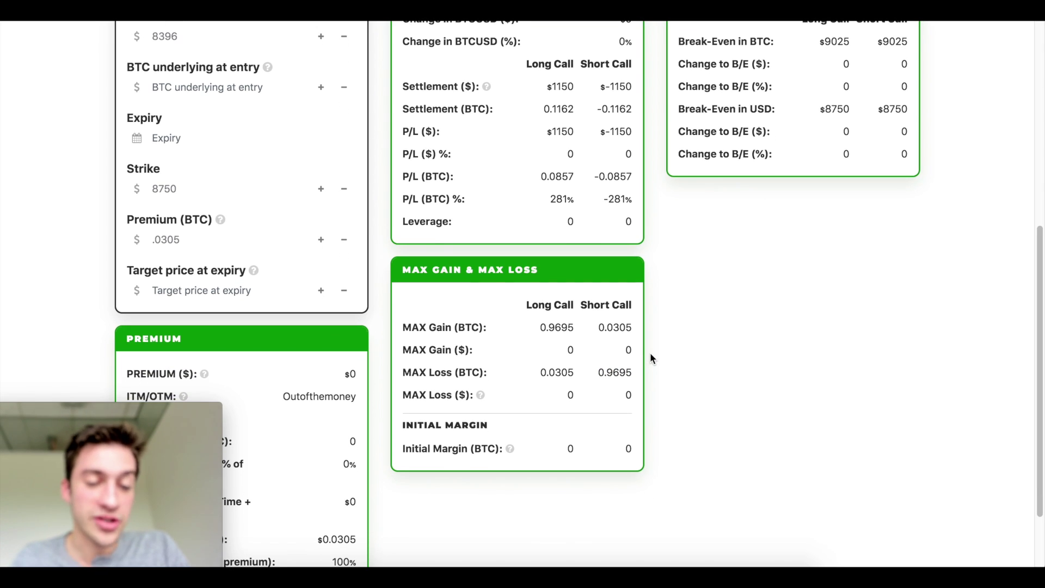
scroll(652, 358, up, 2)
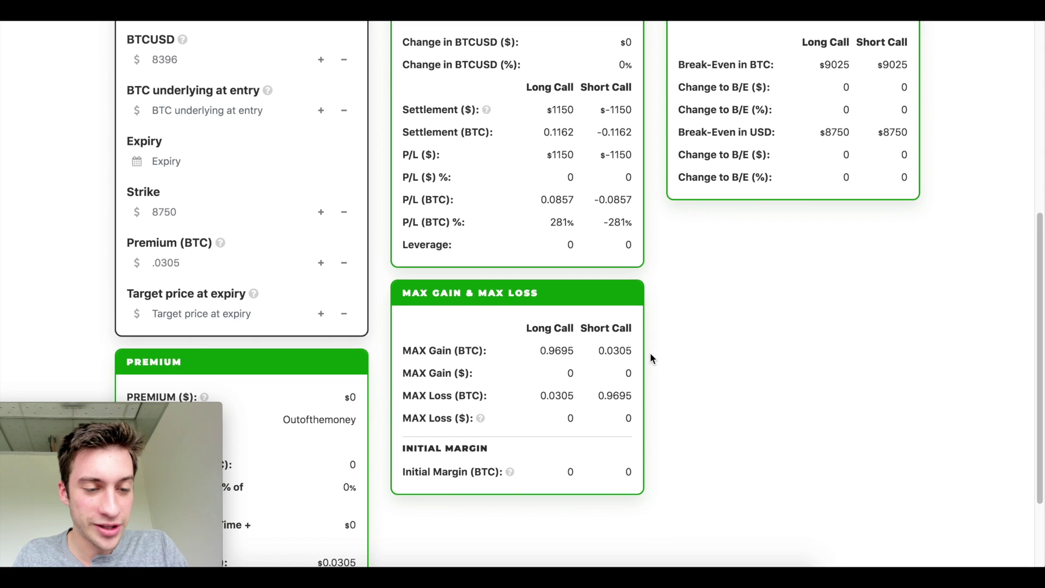
scroll(651, 357, up, 1)
scroll(651, 358, up, 1)
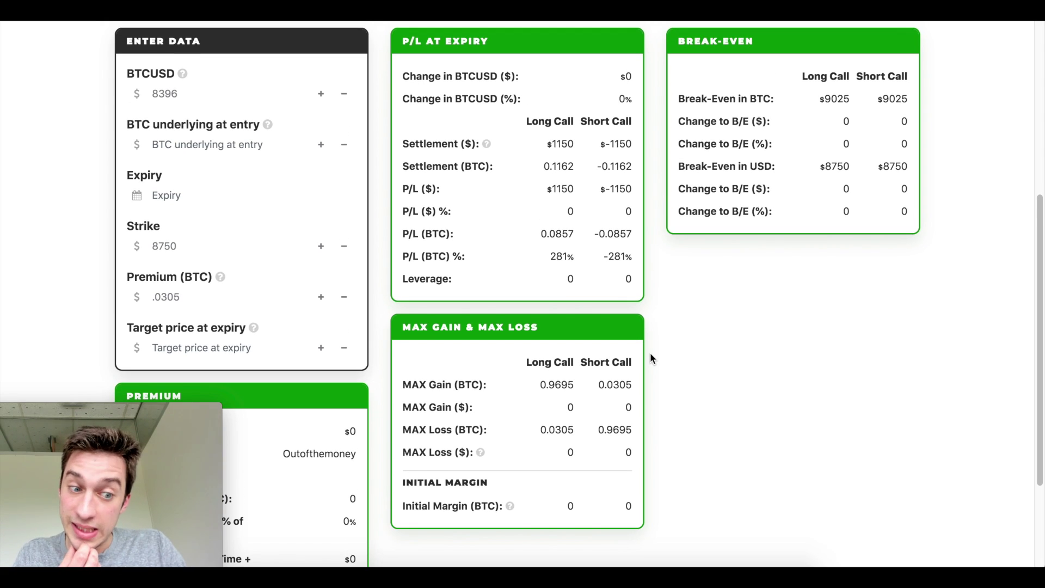
scroll(651, 357, up, 1)
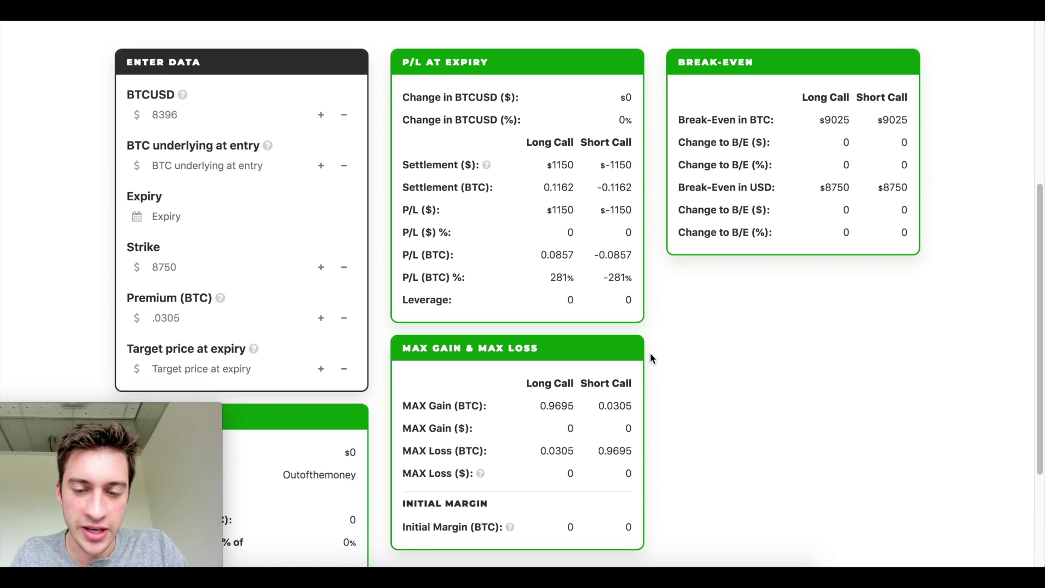
scroll(650, 358, up, 1)
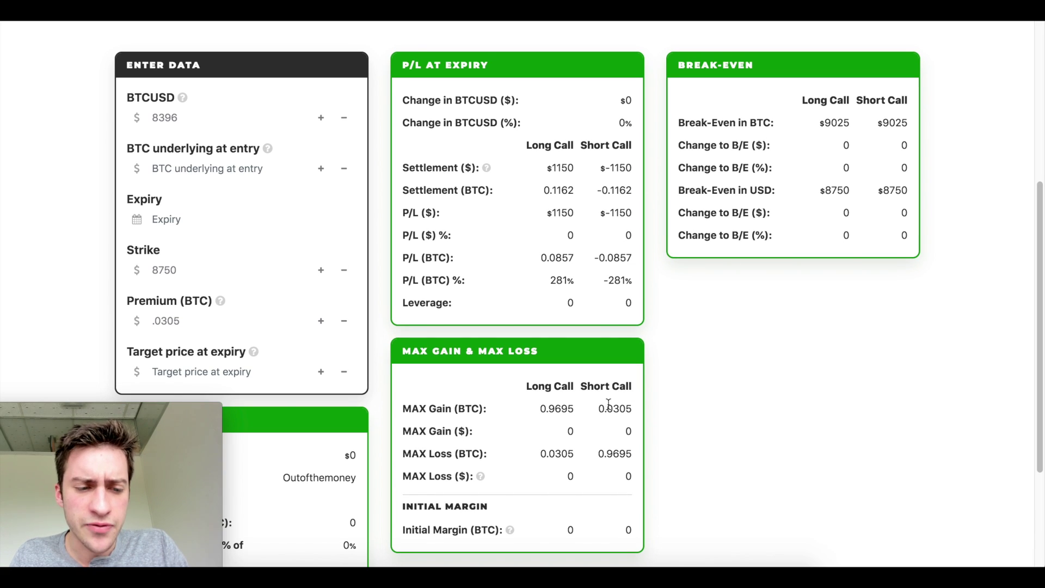
drag(609, 404, 661, 407)
click(775, 284)
scroll(609, 217, down, 1)
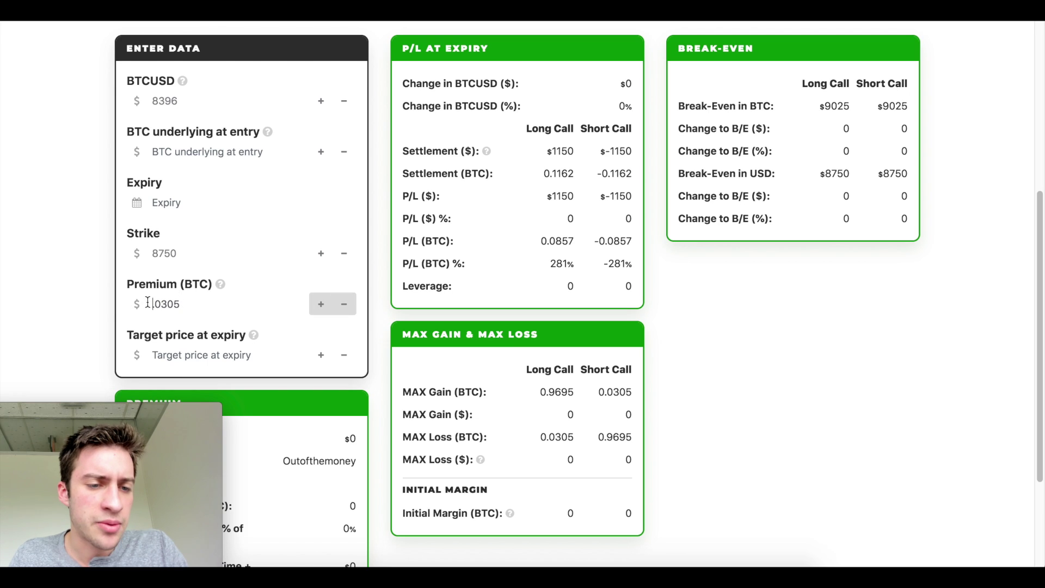
drag(148, 302, 186, 301)
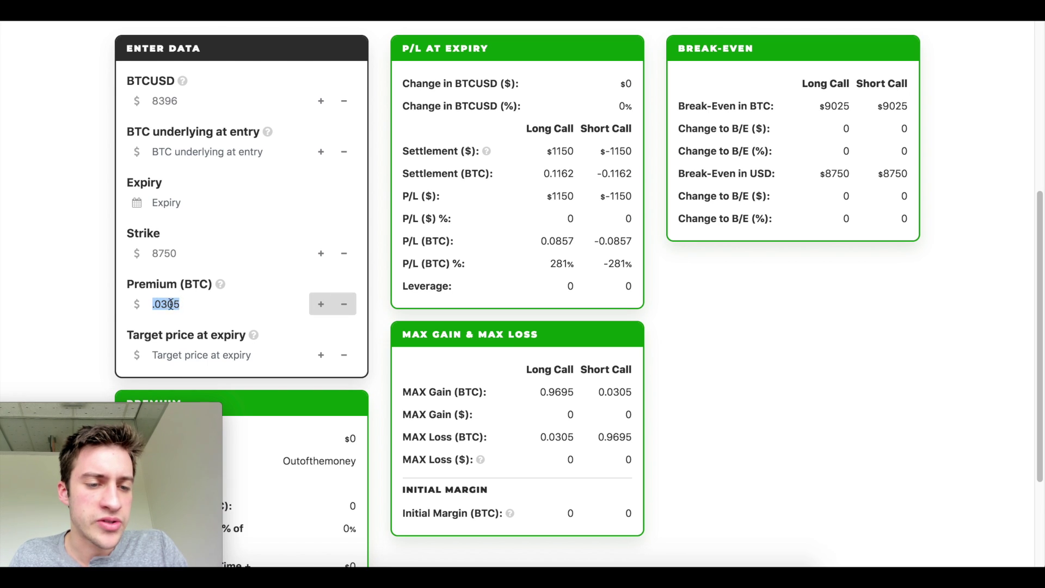
key(ctrl+Tab)
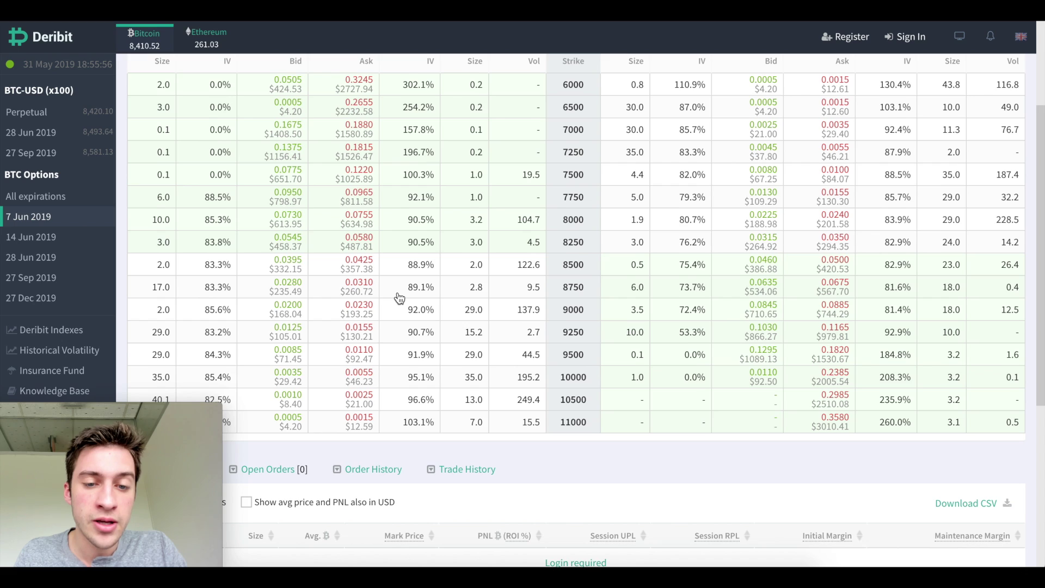
scroll(527, 307, up, 1)
scroll(527, 308, up, 2)
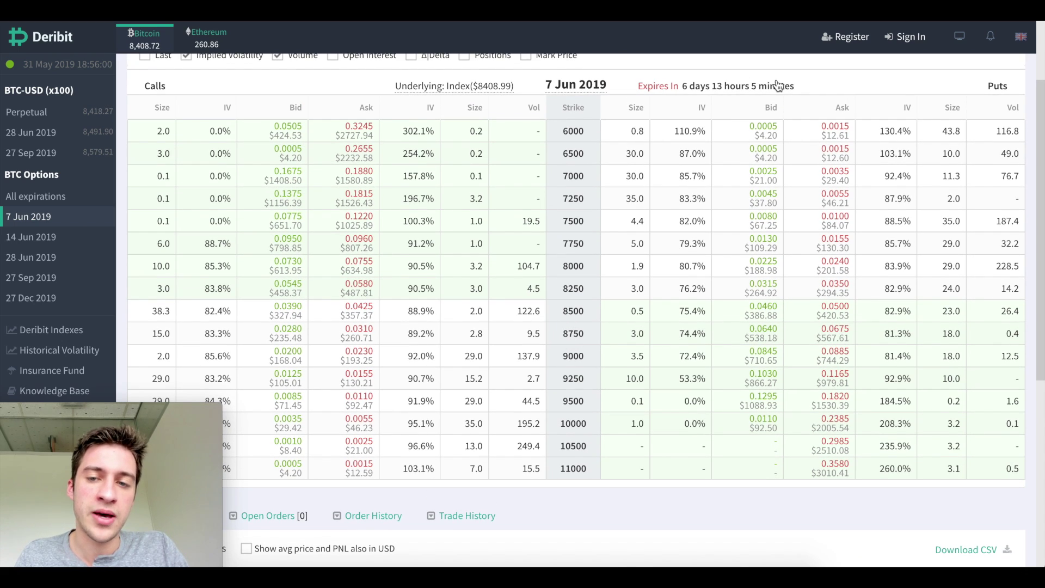
key(ctrl+Tab)
Step: Review the results and point out the short call's break-even value
click(665, 267)
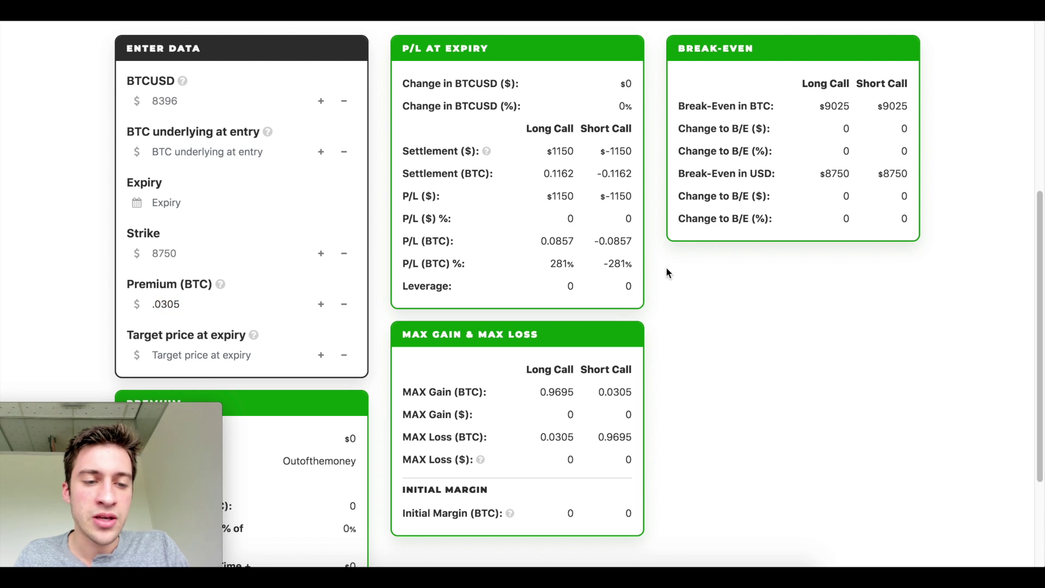
scroll(665, 267, down, 1)
drag(597, 349, 647, 349)
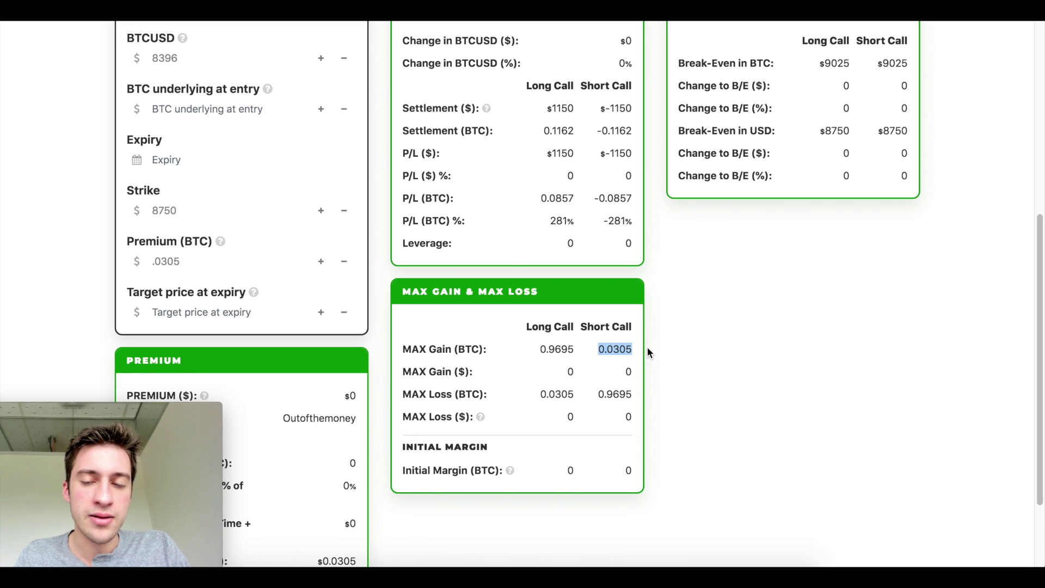
scroll(647, 345, up, 1)
scroll(649, 346, up, 1)
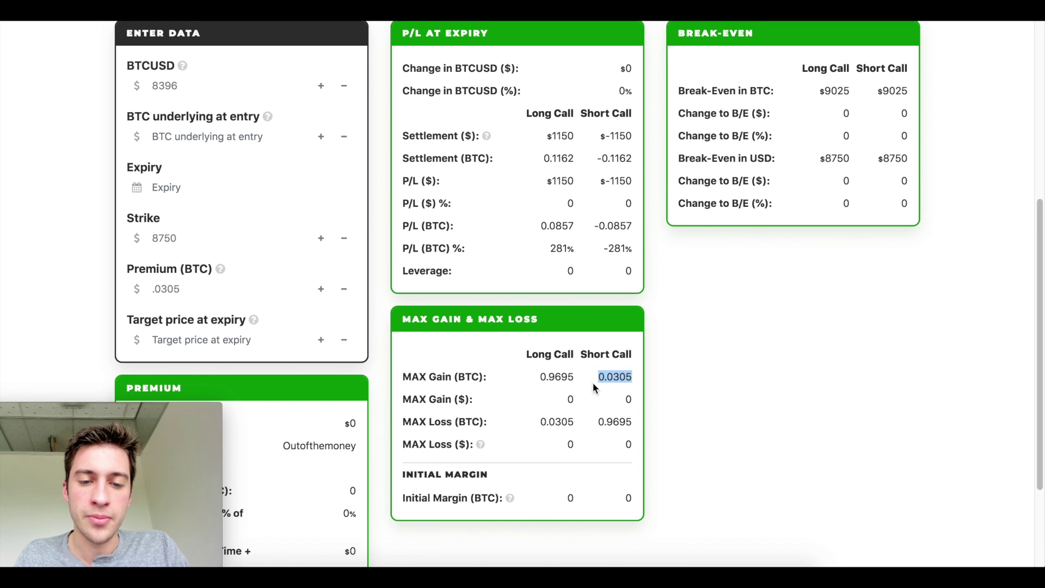
scroll(654, 364, up, 1)
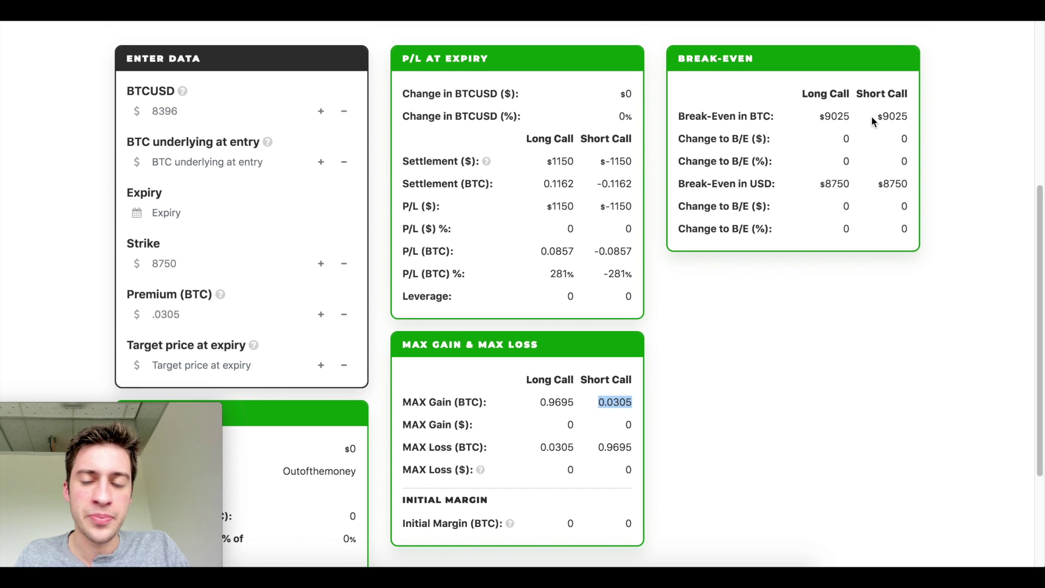
drag(872, 116, 907, 116)
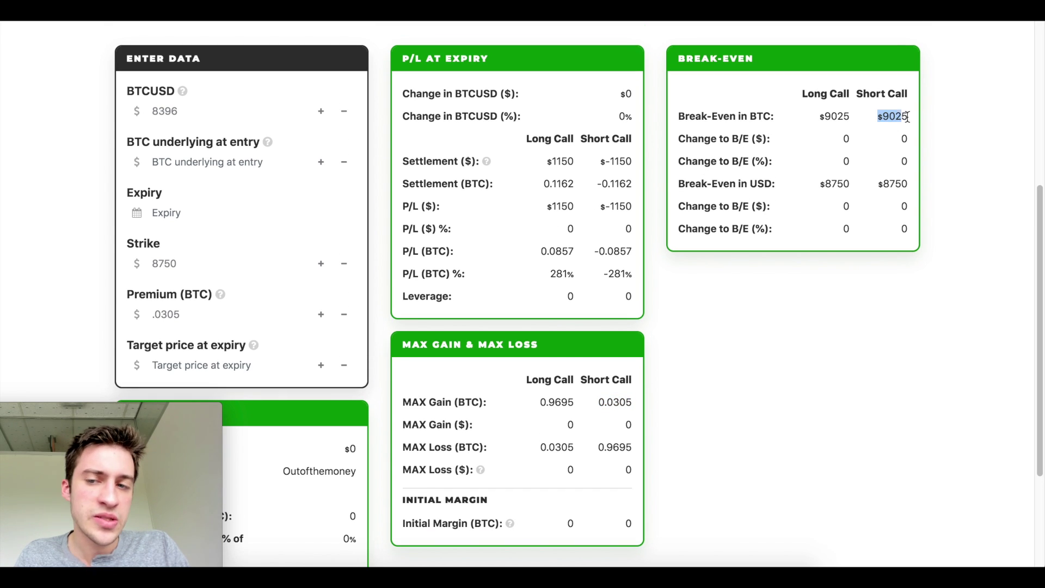
Step: Try an 8500 target price at expiry and recalculate
click(181, 366)
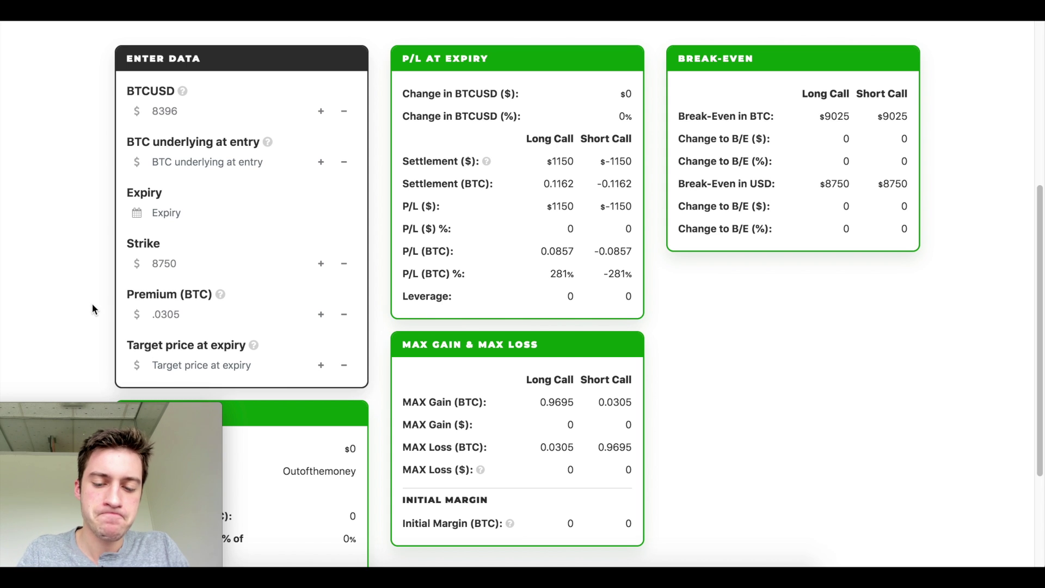
text(8500)
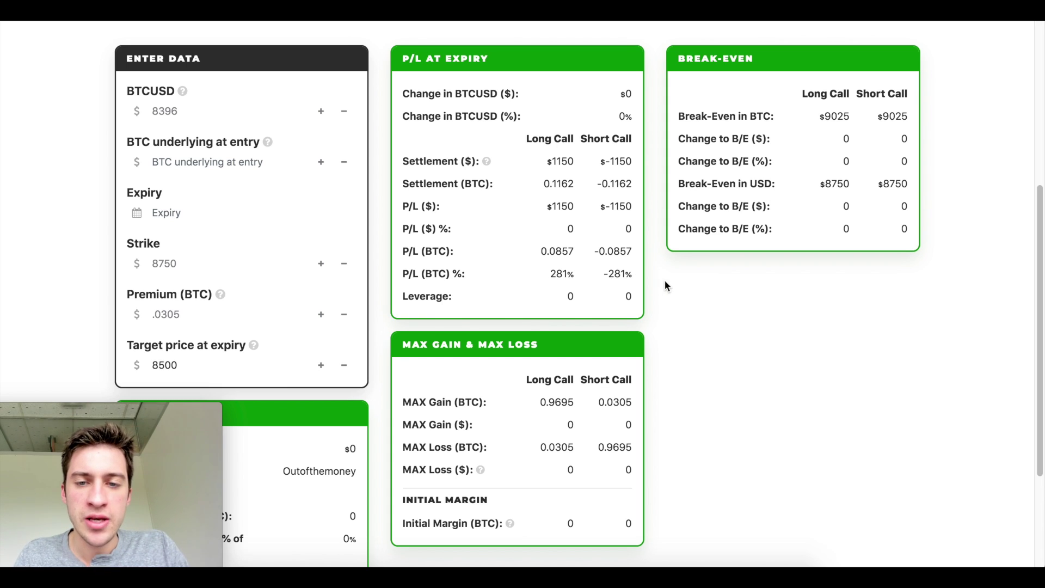
click(666, 286)
scroll(666, 286, down, 1)
scroll(665, 282, down, 1)
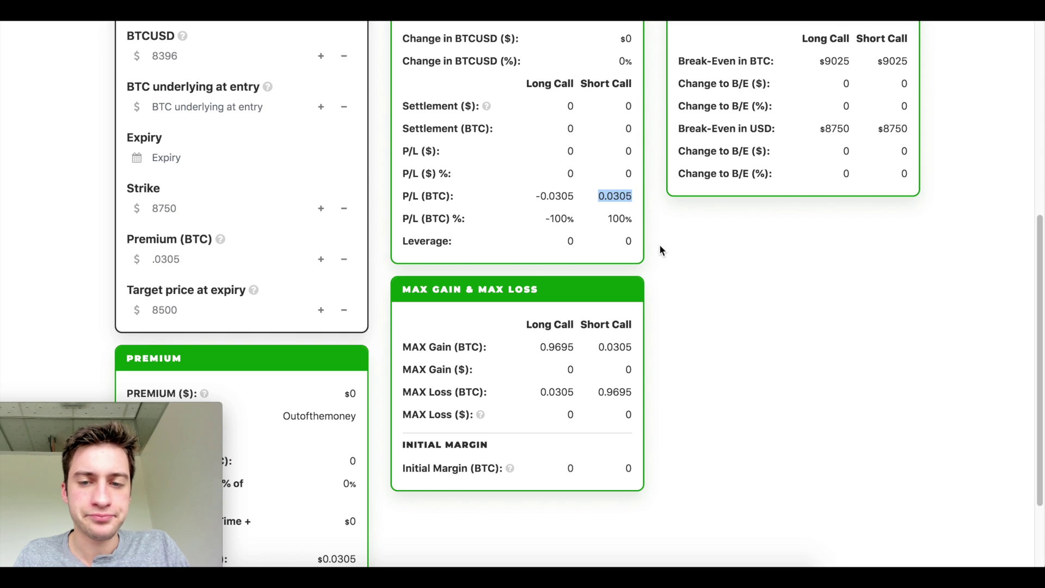
scroll(659, 250, down, 1)
Step: Change the target to 8750 and highlight the short call's 0.0305 max gain and 0.9695 max loss
double_click(234, 300)
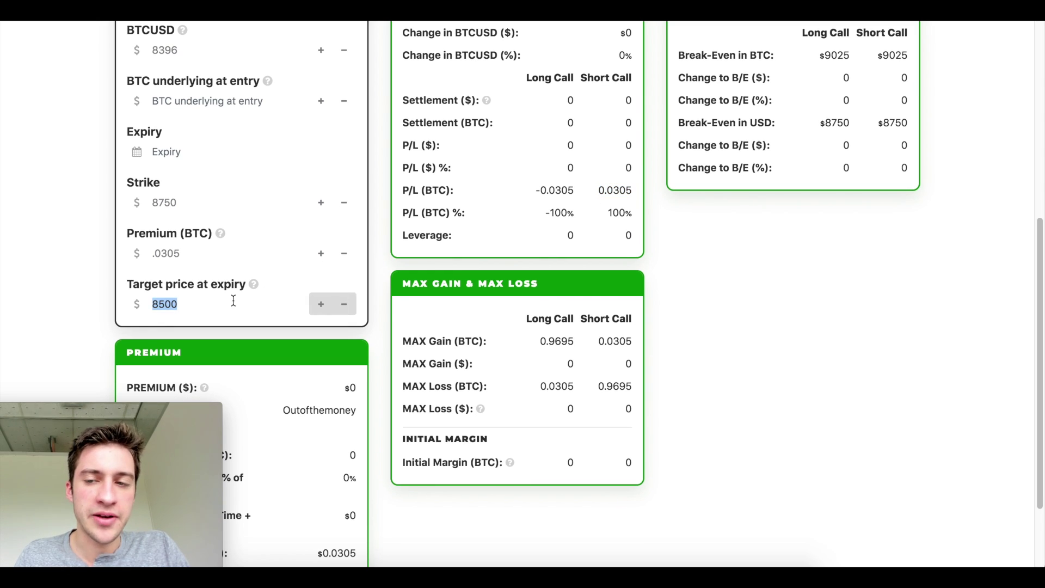
scroll(553, 294, up, 1)
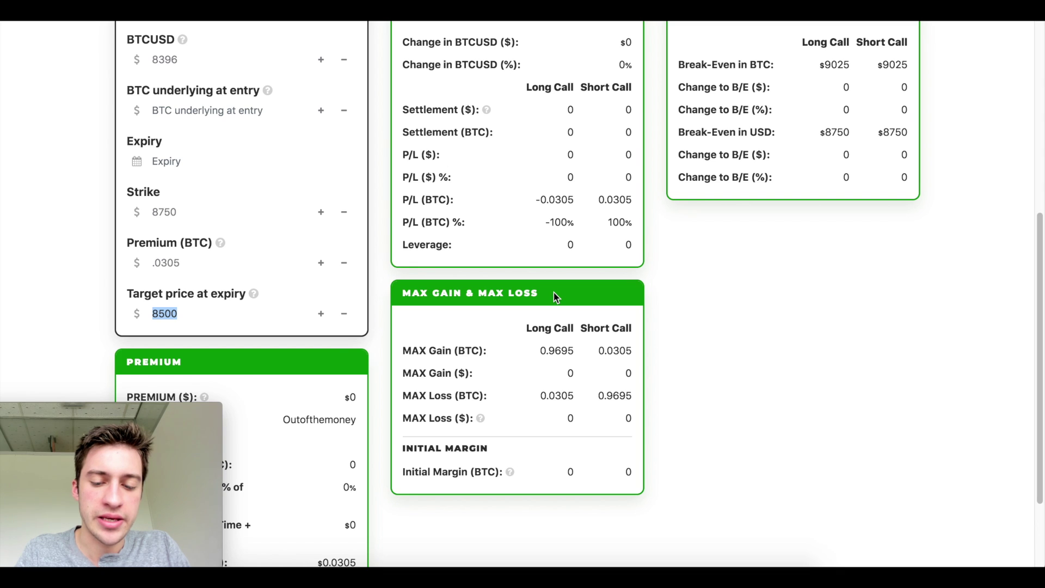
text(875)
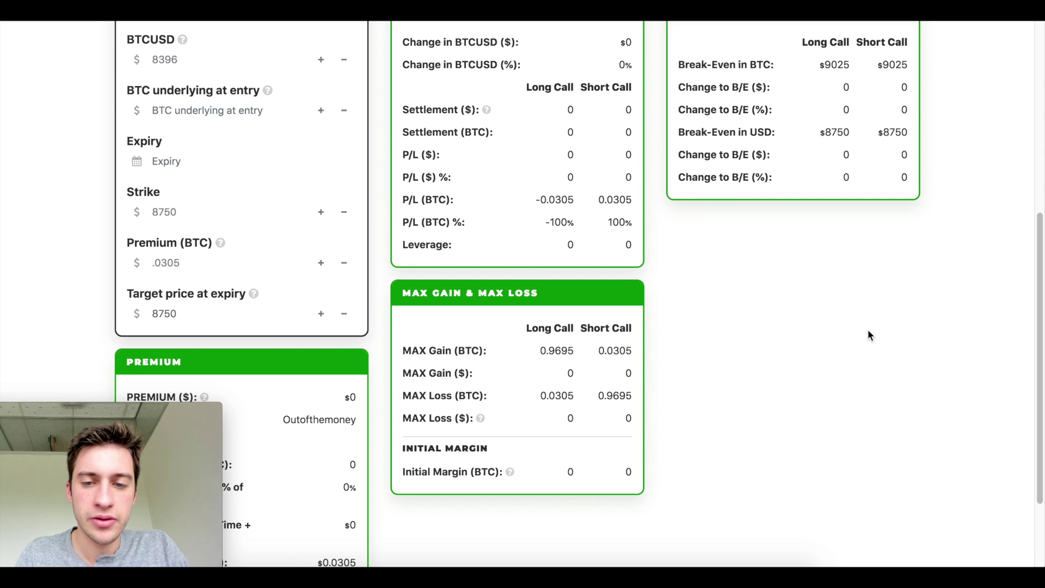
scroll(664, 275, up, 1)
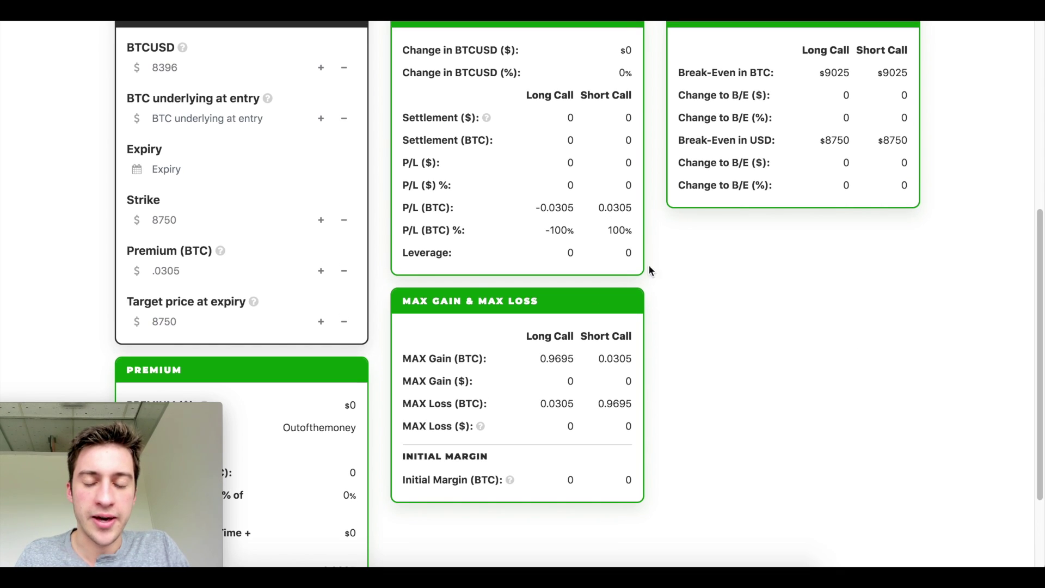
scroll(657, 278, down, 1)
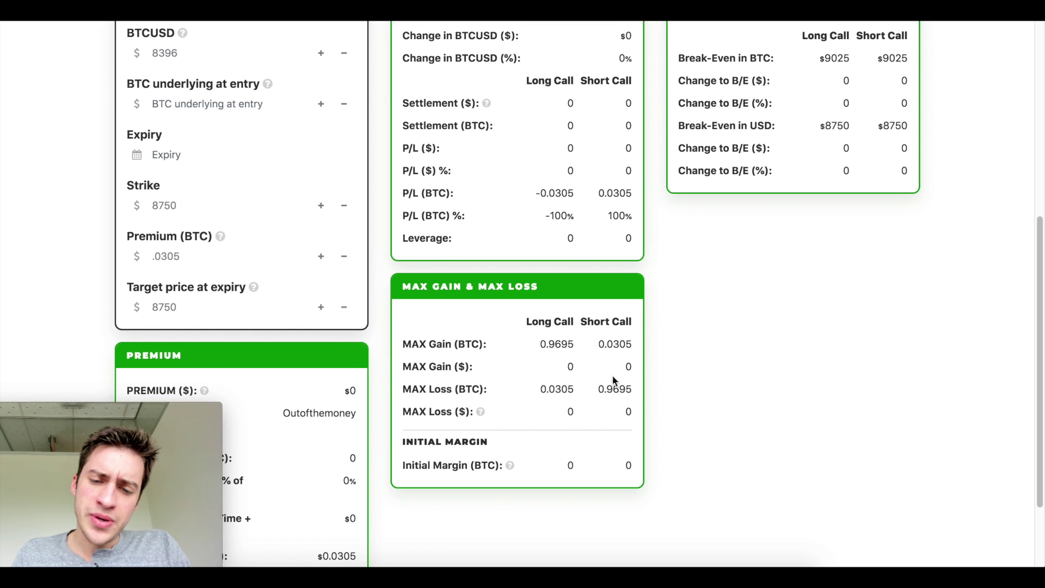
scroll(609, 383, up, 1)
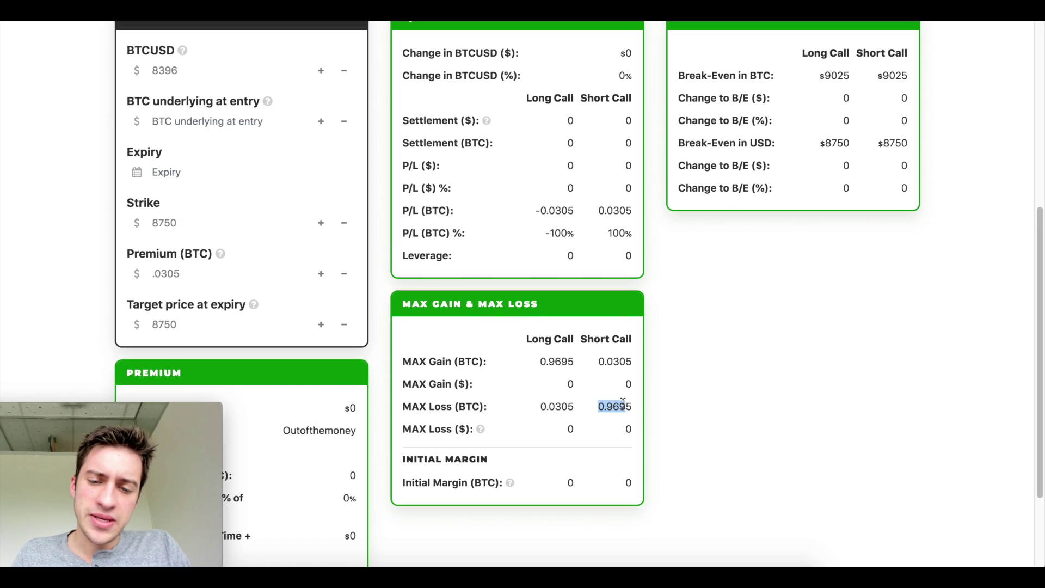
drag(598, 362, 644, 371)
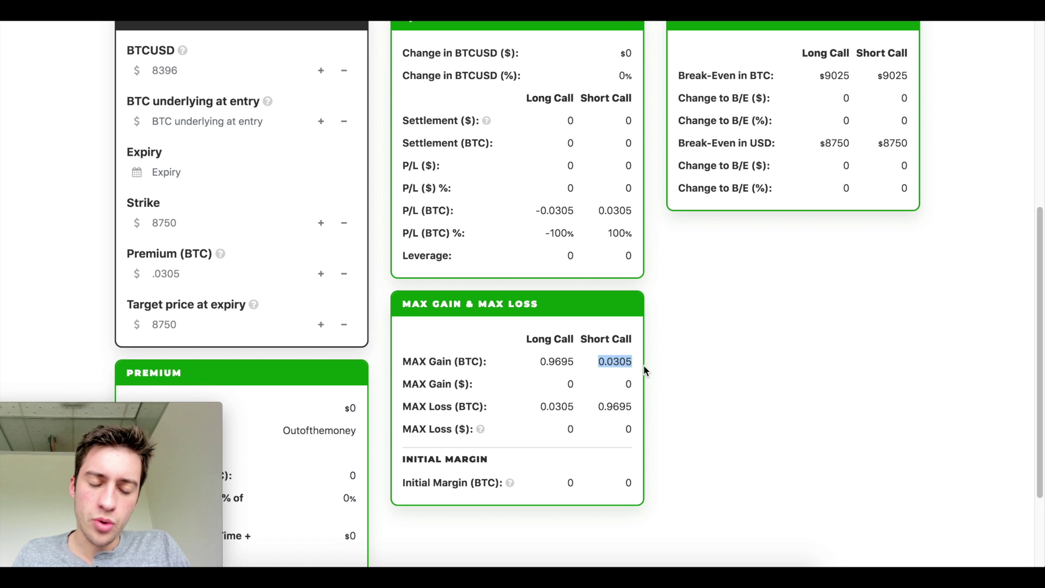
drag(597, 407, 630, 406)
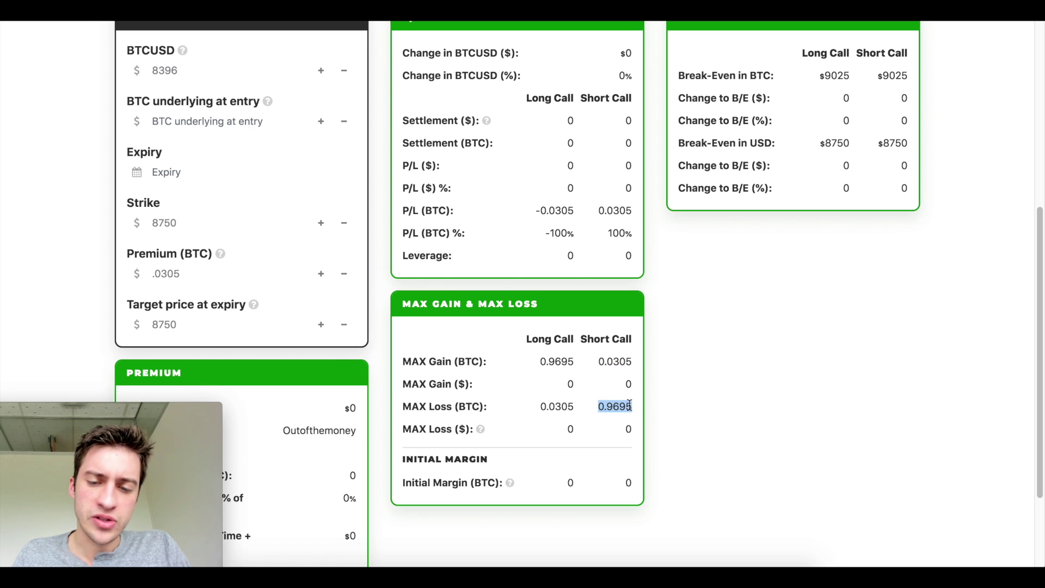
click(662, 327)
scroll(664, 298, up, 1)
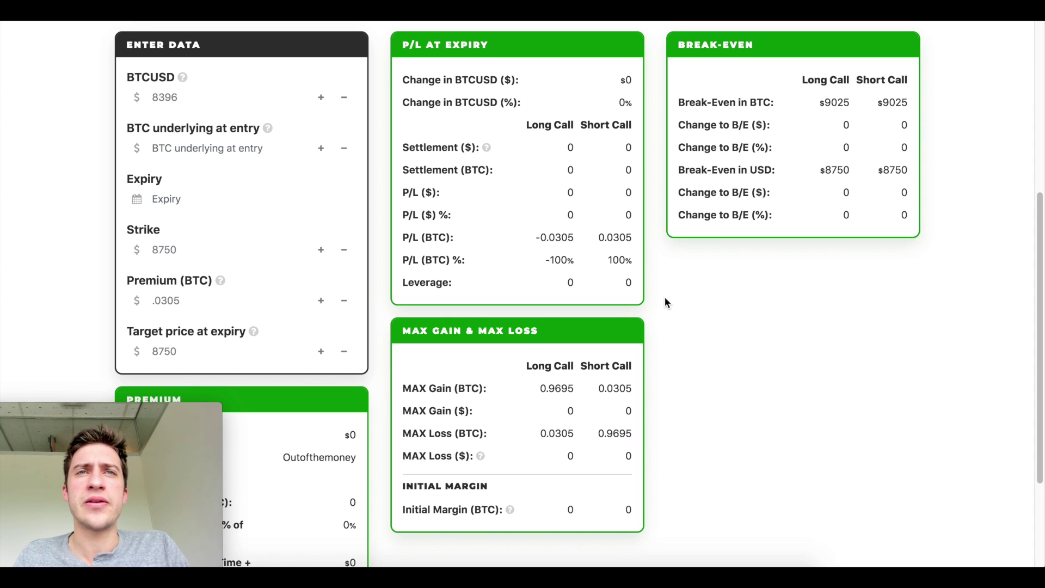
Step: Review the Deribit 7 Jun 2019 call quotes and revisit the short call's max gain and max loss
key(ctrl+Tab)
scroll(577, 106, up, 1)
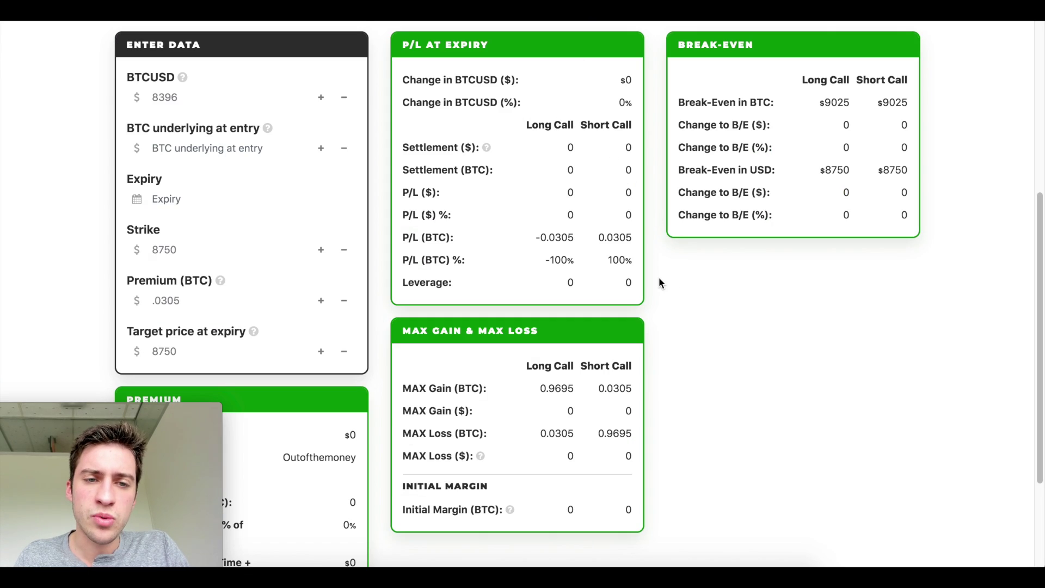
scroll(659, 276, down, 1)
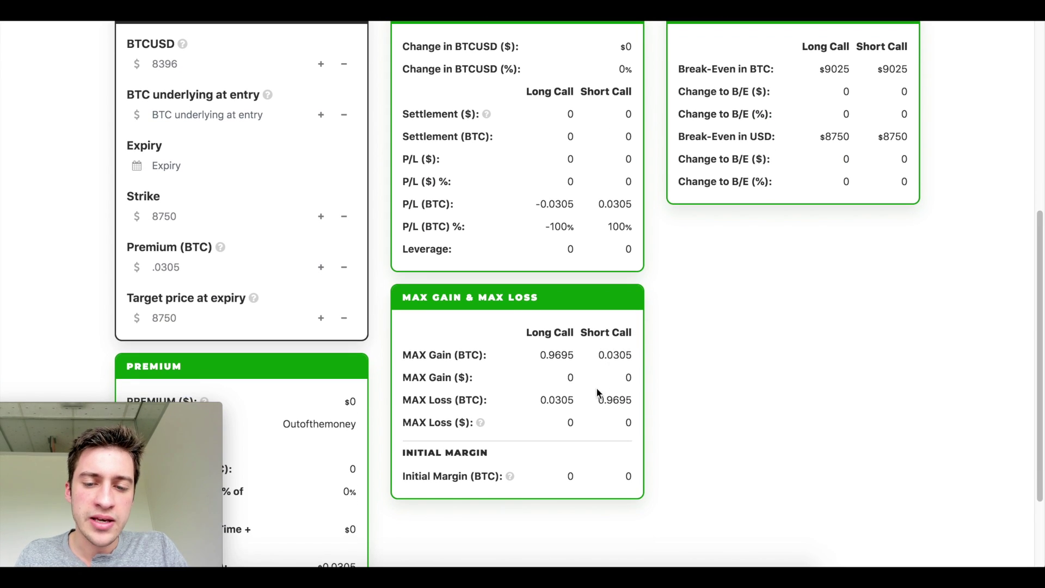
drag(593, 401, 648, 401)
drag(599, 354, 648, 354)
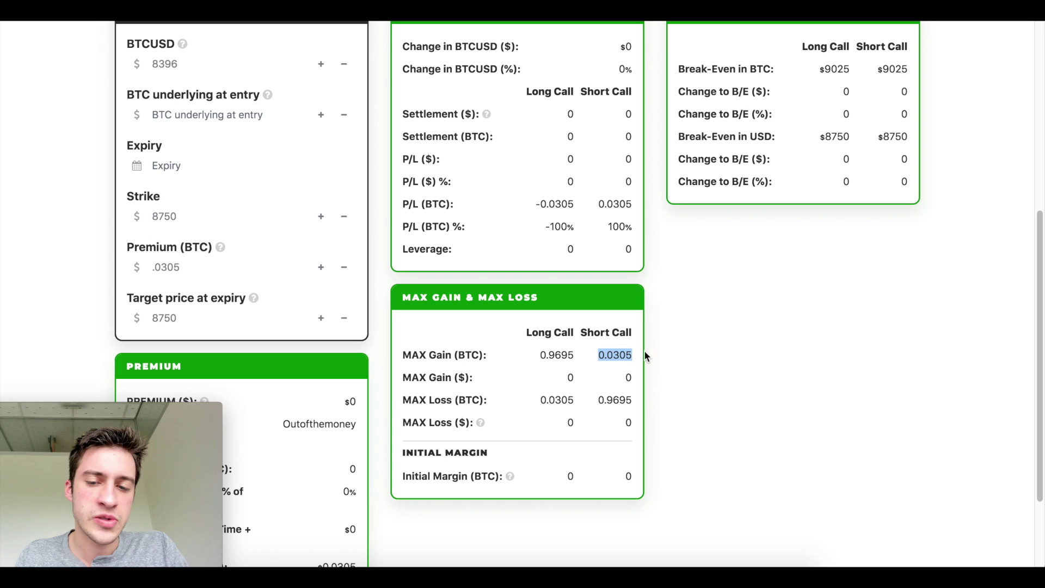
click(652, 335)
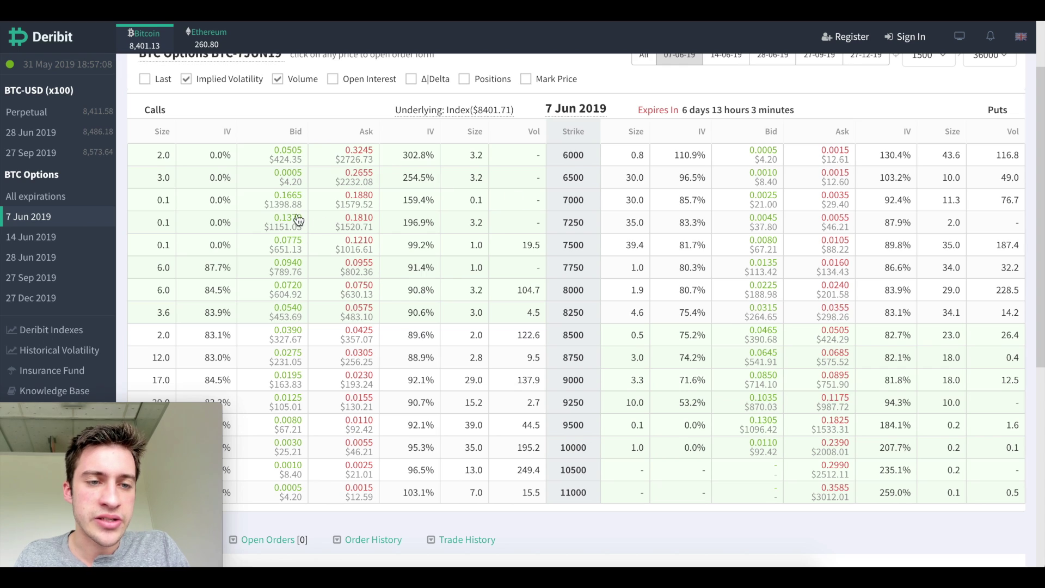
scroll(555, 250, down, 1)
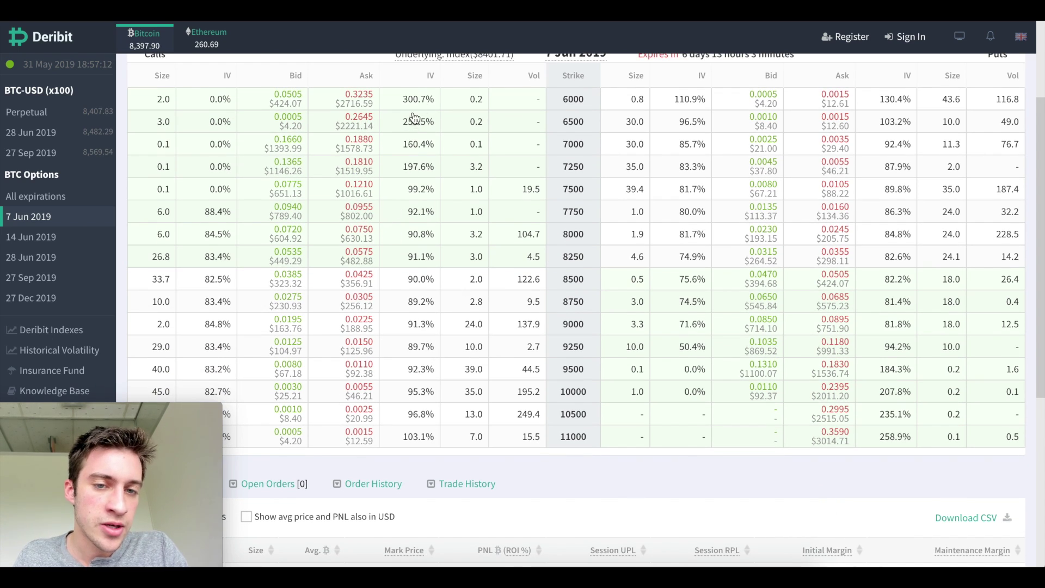
scroll(401, 137, up, 1)
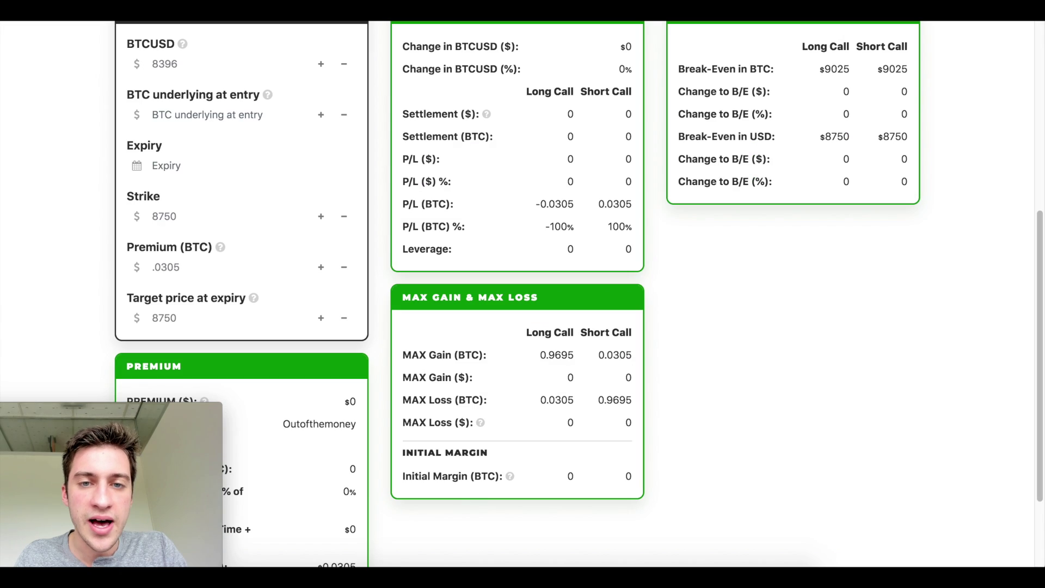
Step: Change the call to a 6500 strike with a .2645 BTC premium and clear the target price
double_click(229, 210)
text(6500)
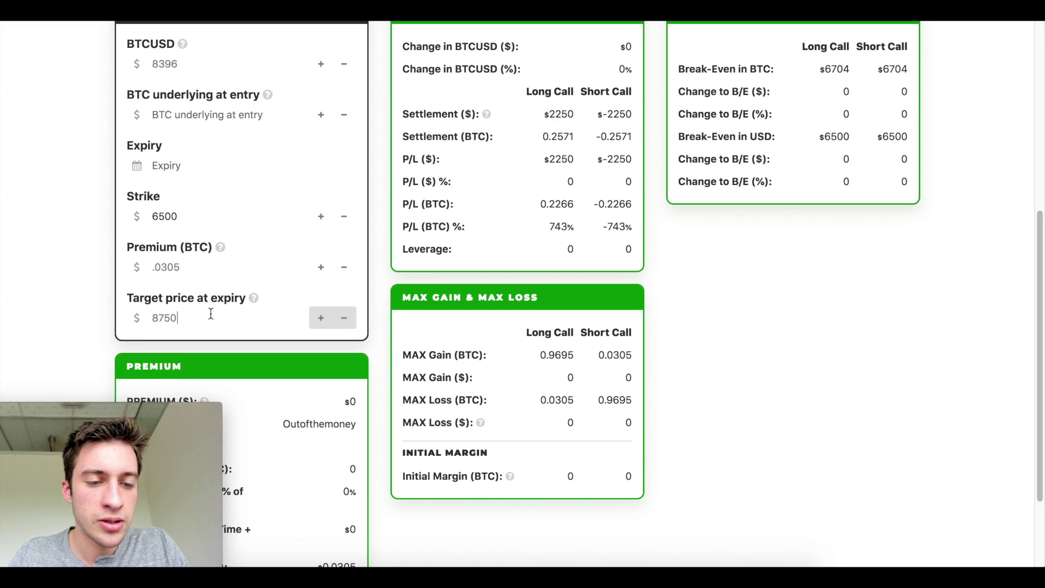
double_click(210, 312)
key(BackSpace)
double_click(200, 270)
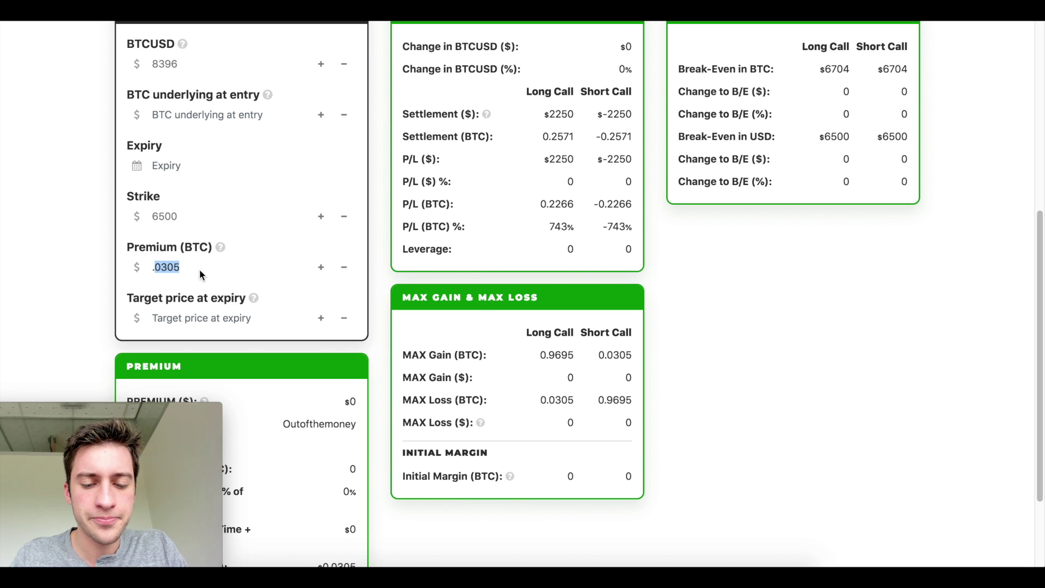
text(.2645)
click(936, 283)
Step: Highlight the short call's $8838 break-even, 0.2645 max gain and 0.7355 max loss
scroll(936, 283, up, 1)
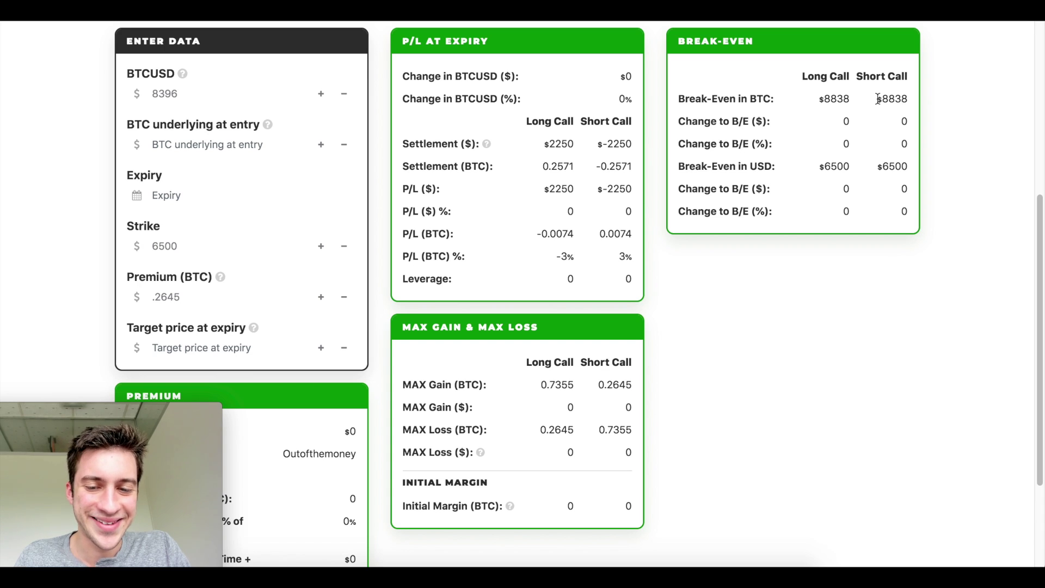
drag(874, 97, 918, 103)
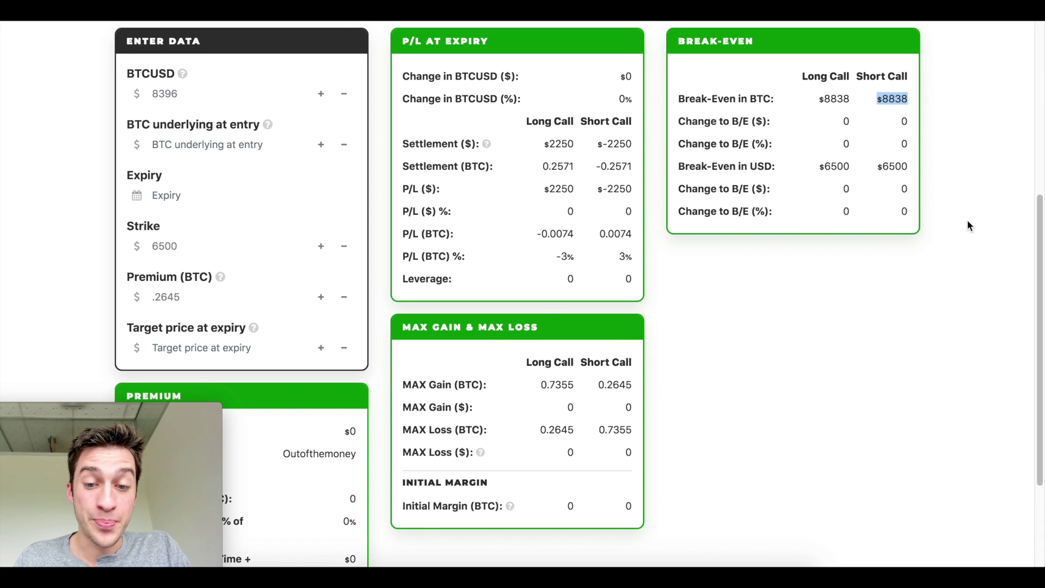
scroll(968, 221, down, 2)
drag(601, 338, 653, 342)
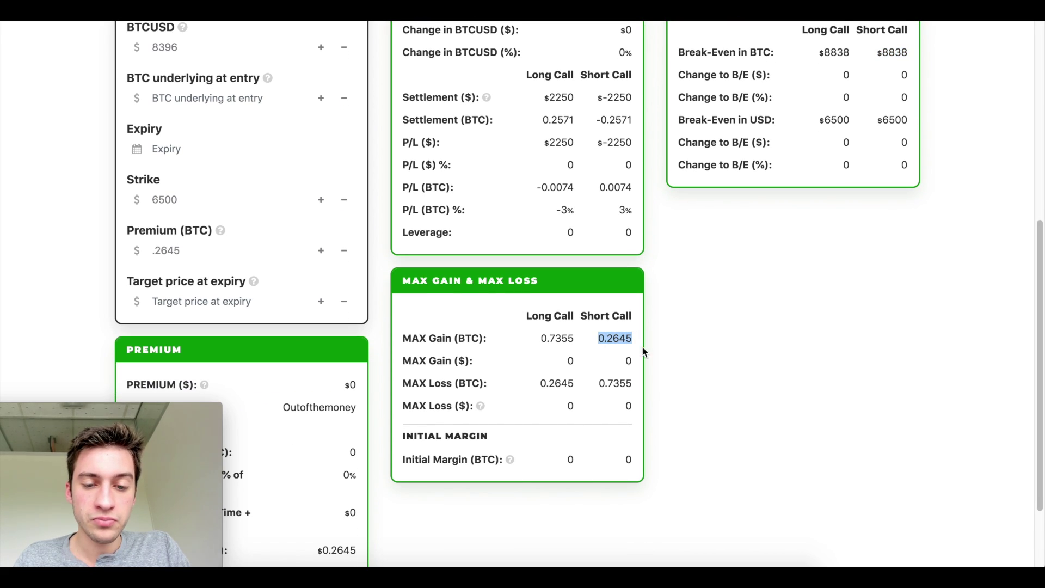
drag(597, 385, 680, 374)
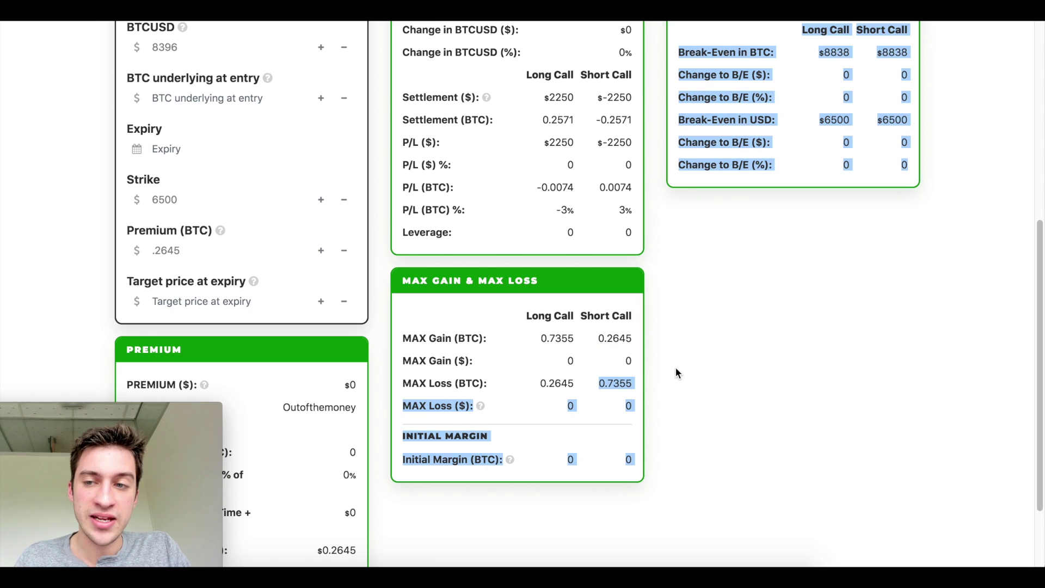
click(597, 387)
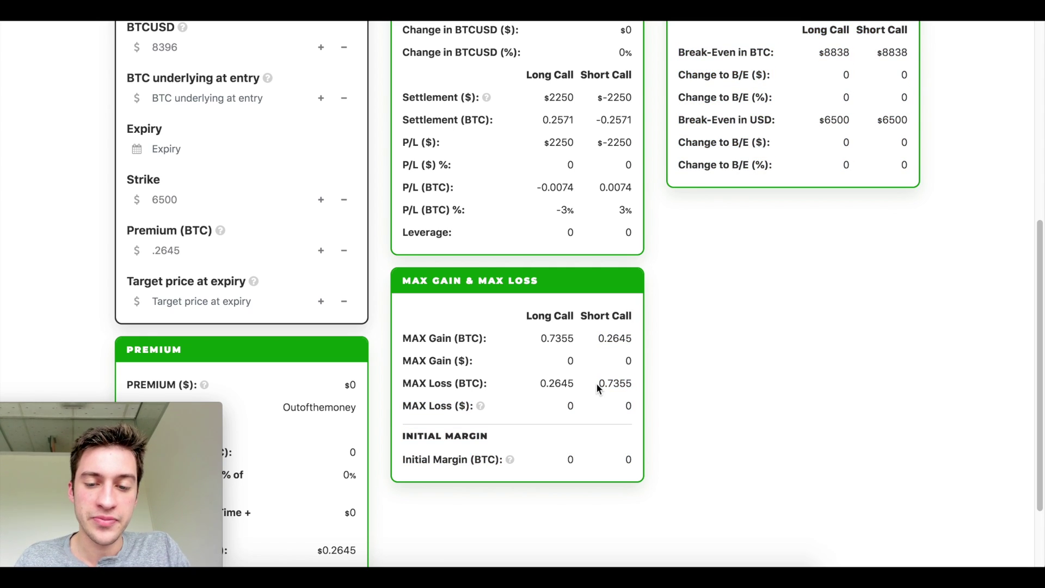
Step: Set a 7000 target price at expiry for the 6500 call and review the results
click(656, 381)
scroll(655, 381, up, 1)
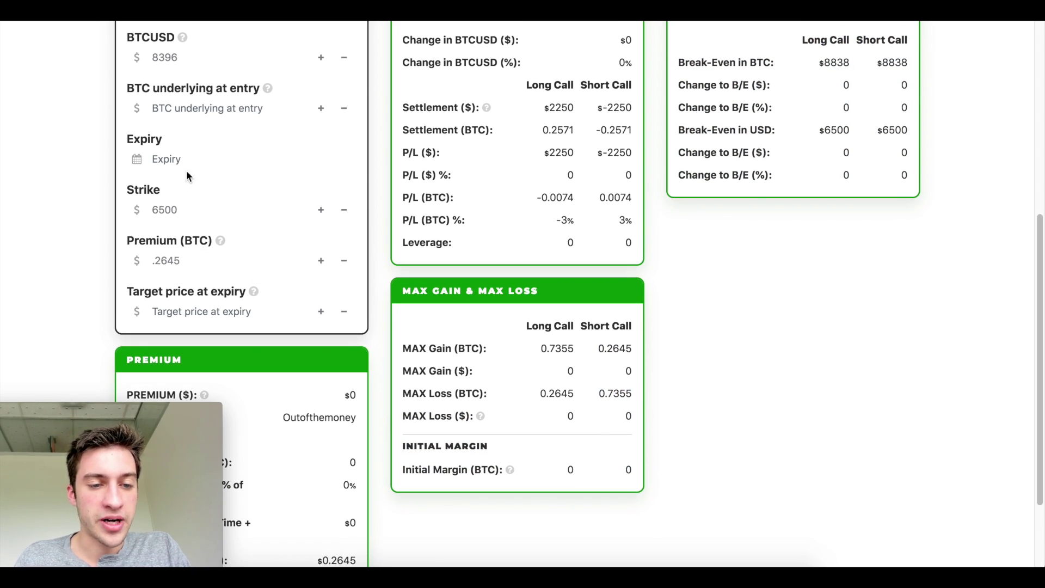
click(213, 318)
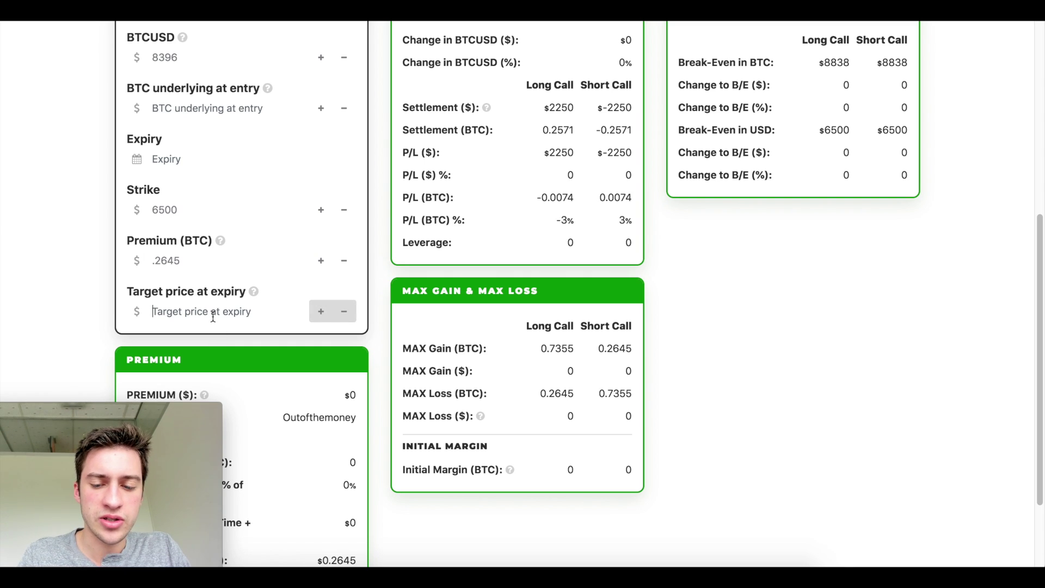
text(7000)
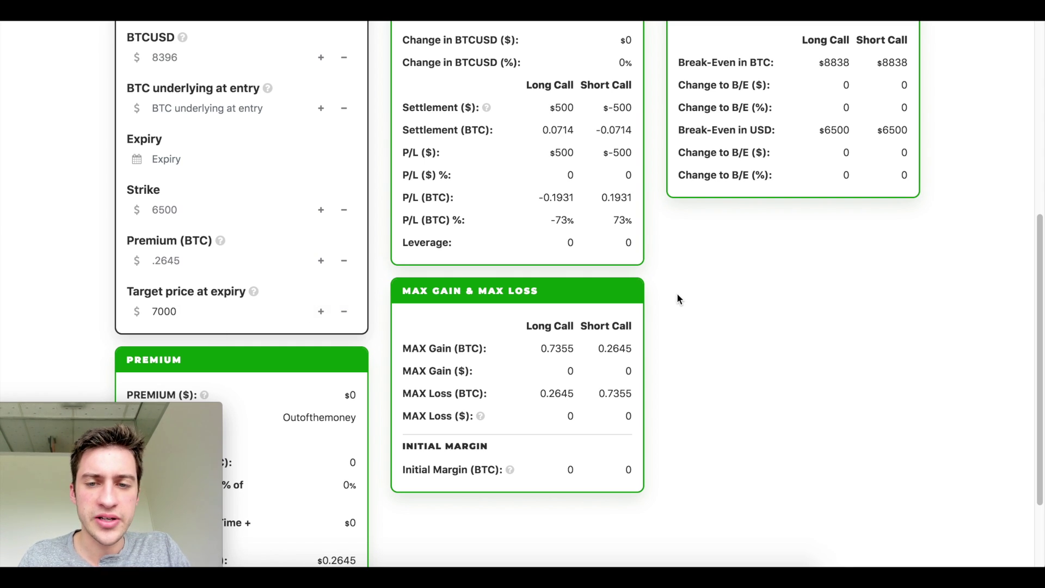
click(677, 293)
scroll(654, 275, up, 1)
scroll(654, 278, down, 2)
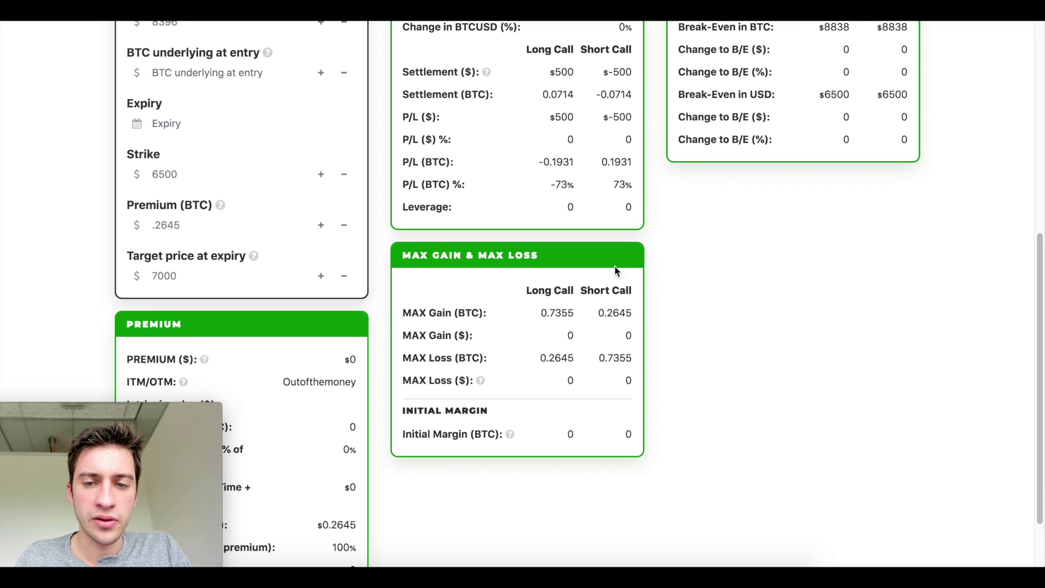
scroll(619, 224, up, 2)
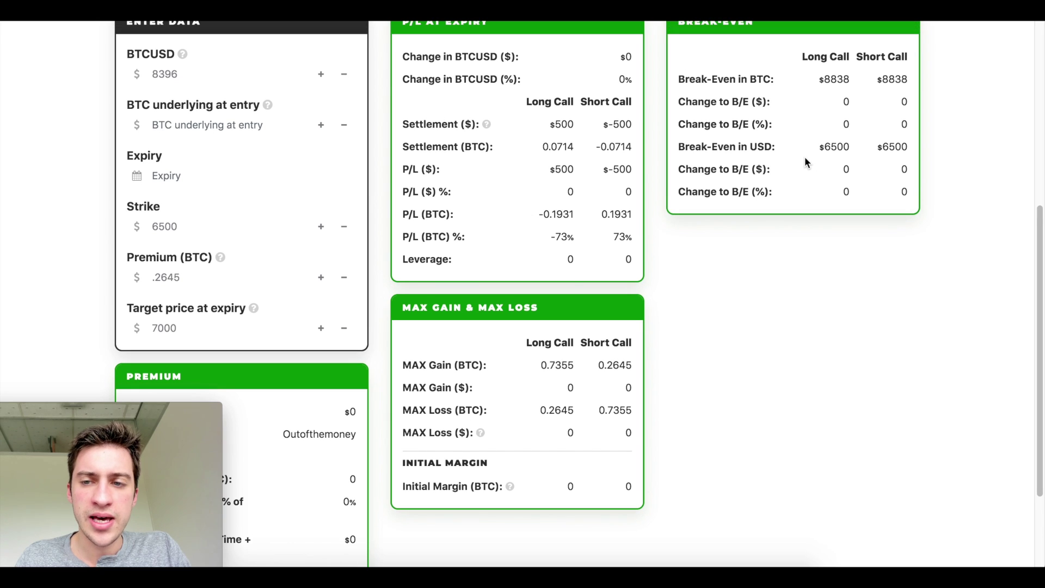
scroll(321, 351, up, 1)
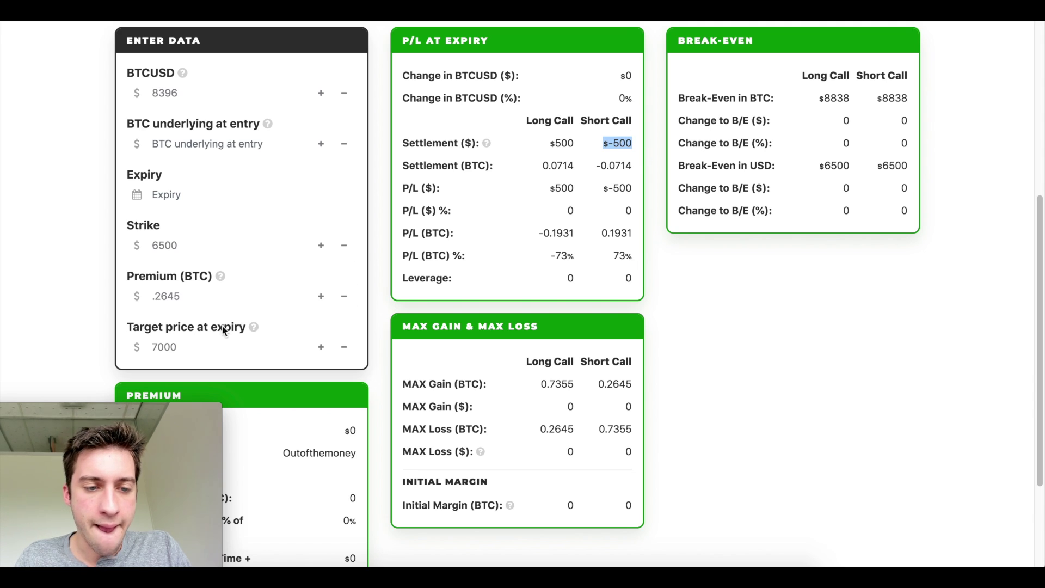
Step: Change the target to 8000 and highlight the short call's -1500 settlement
click(201, 350)
double_click(202, 350)
text(8000)
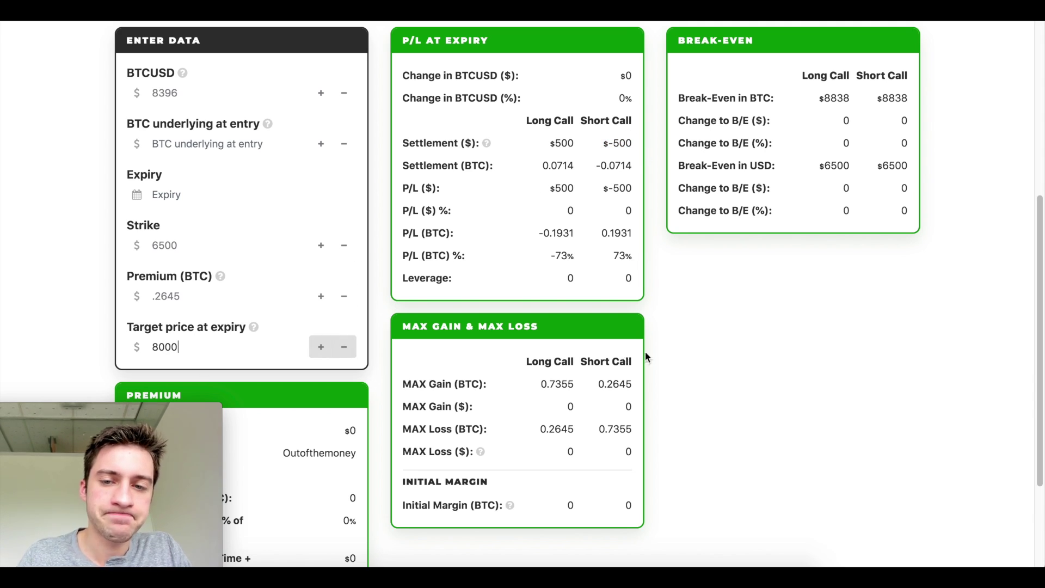
click(647, 357)
drag(609, 142, 622, 143)
Step: Change the target to 9000 and highlight the short call's -2500 settlement
click(213, 348)
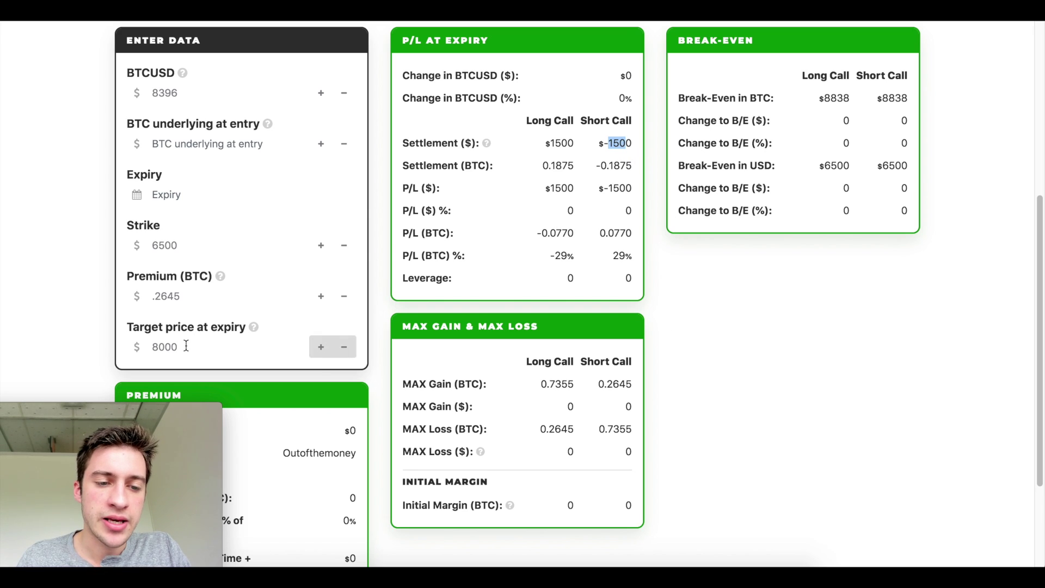
double_click(213, 348)
text(9000)
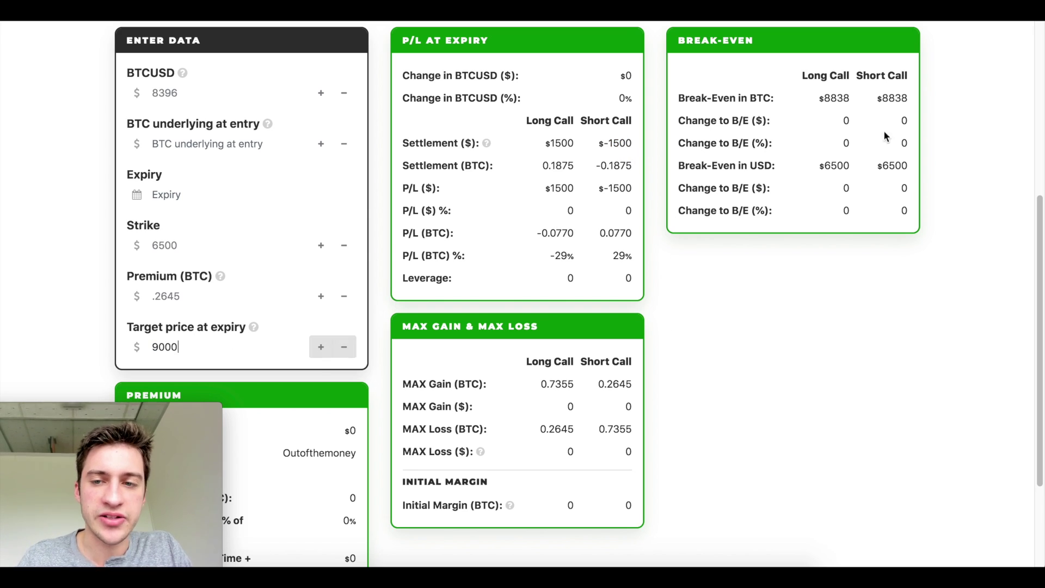
click(875, 142)
drag(600, 143, 619, 143)
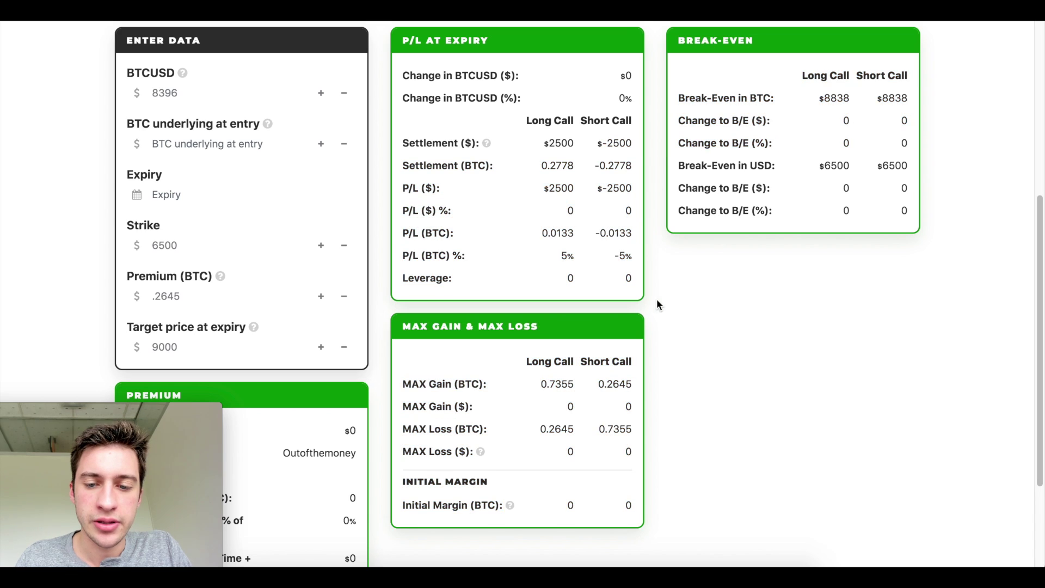
Step: Point out the short call's 0.2645 max gain at the 9000 target, then clear the highlights
scroll(657, 302, down, 1)
drag(597, 354, 618, 349)
scroll(605, 305, down, 1)
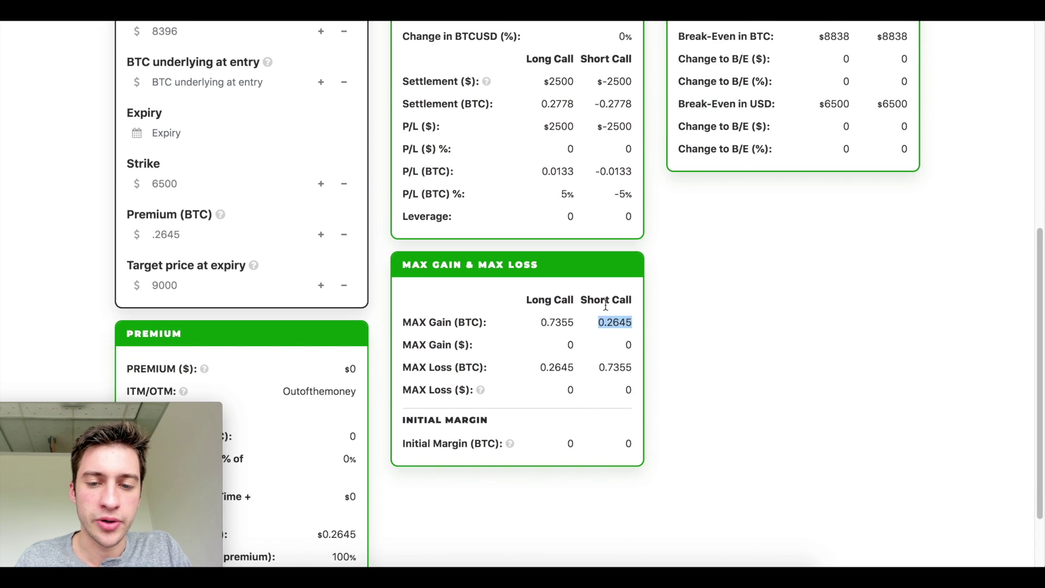
drag(599, 319, 661, 305)
right_click(660, 305)
key(Escape)
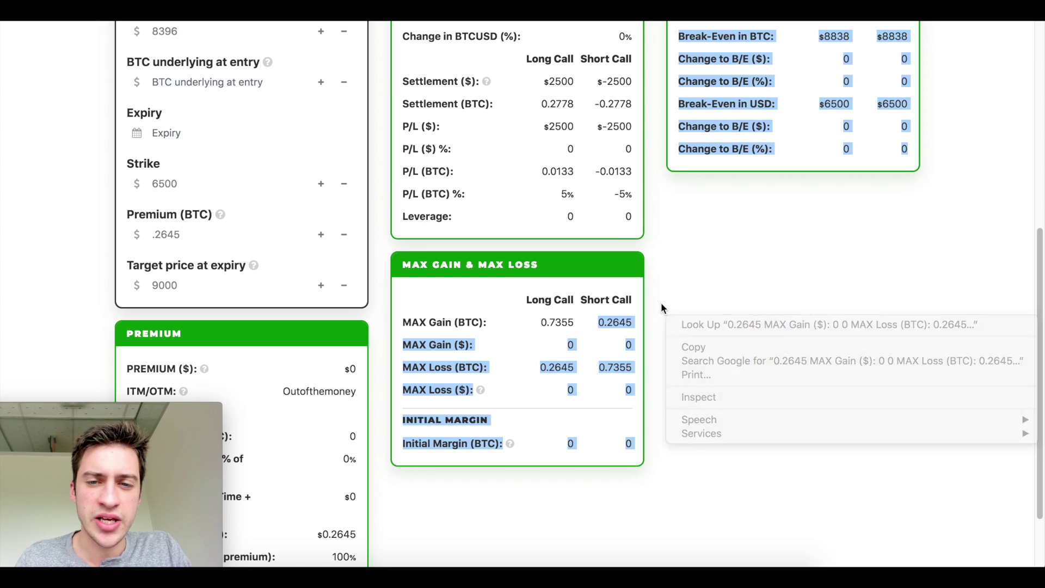
scroll(661, 308, up, 1)
click(636, 127)
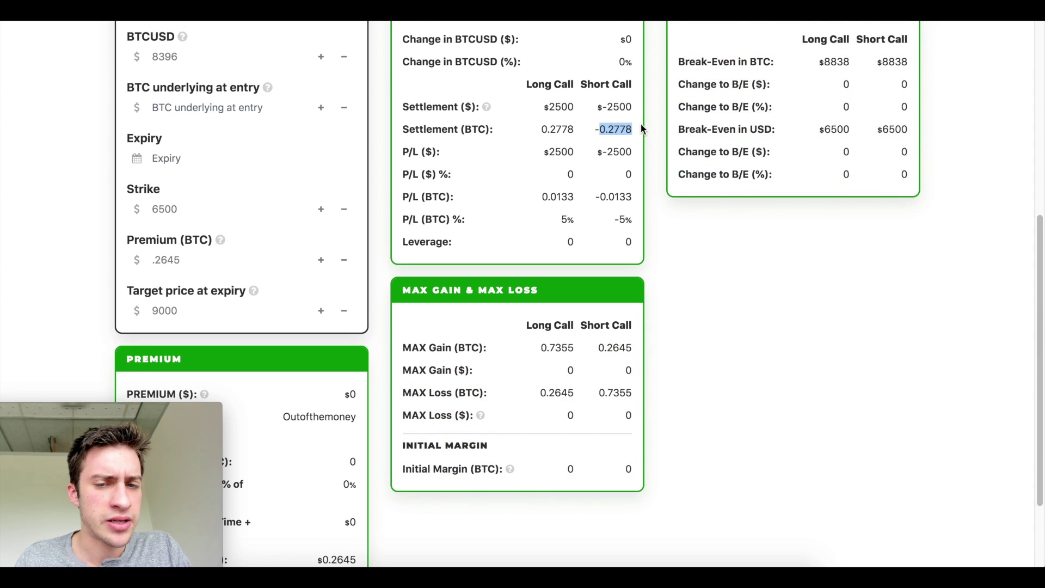
scroll(650, 129, down, 1)
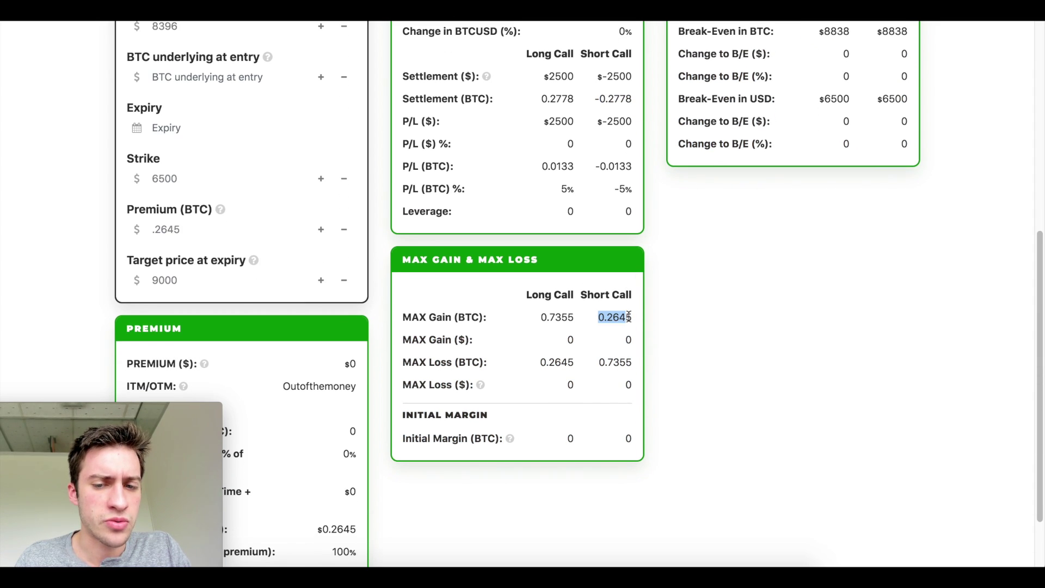
click(658, 298)
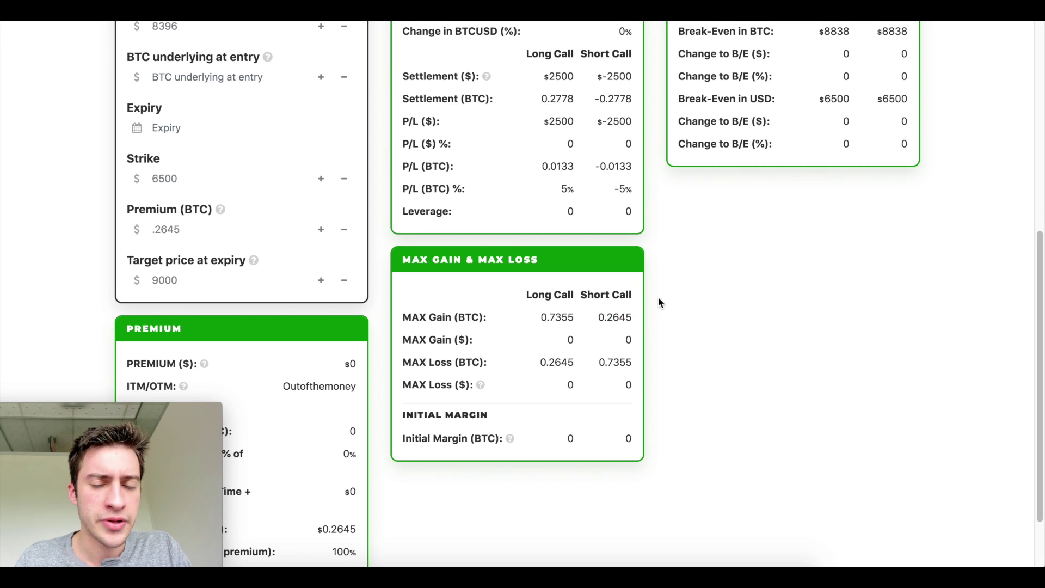
scroll(658, 299, up, 1)
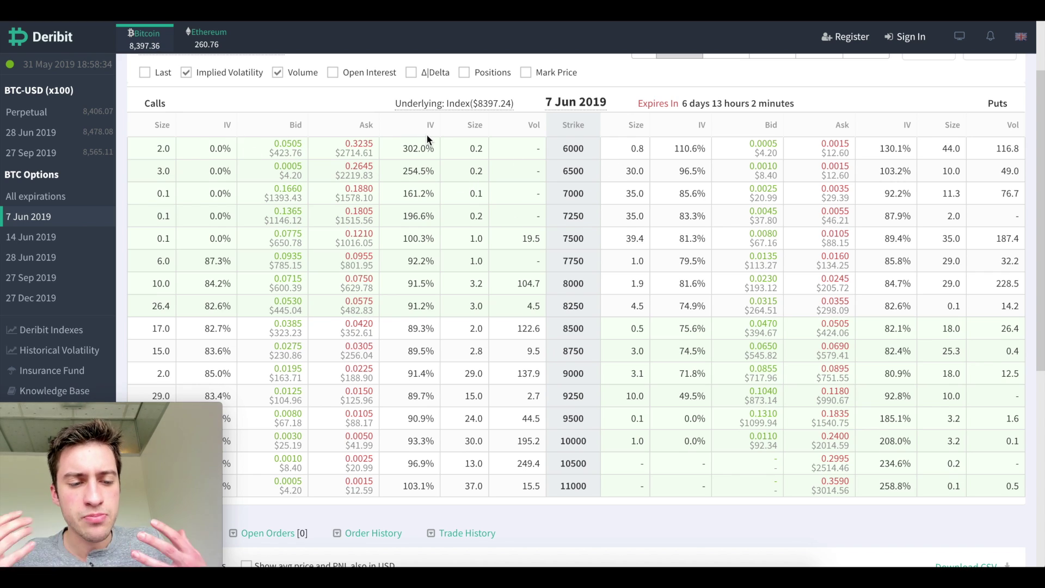
Step: Scroll through the Deribit 7 Jun 2019 option chain
scroll(427, 138, down, 1)
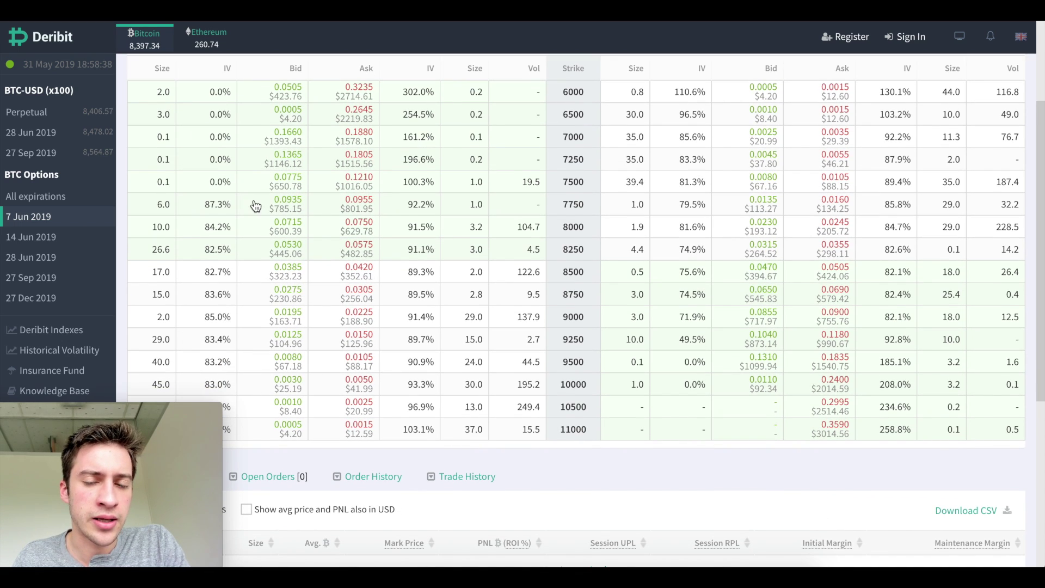
scroll(468, 170, up, 1)
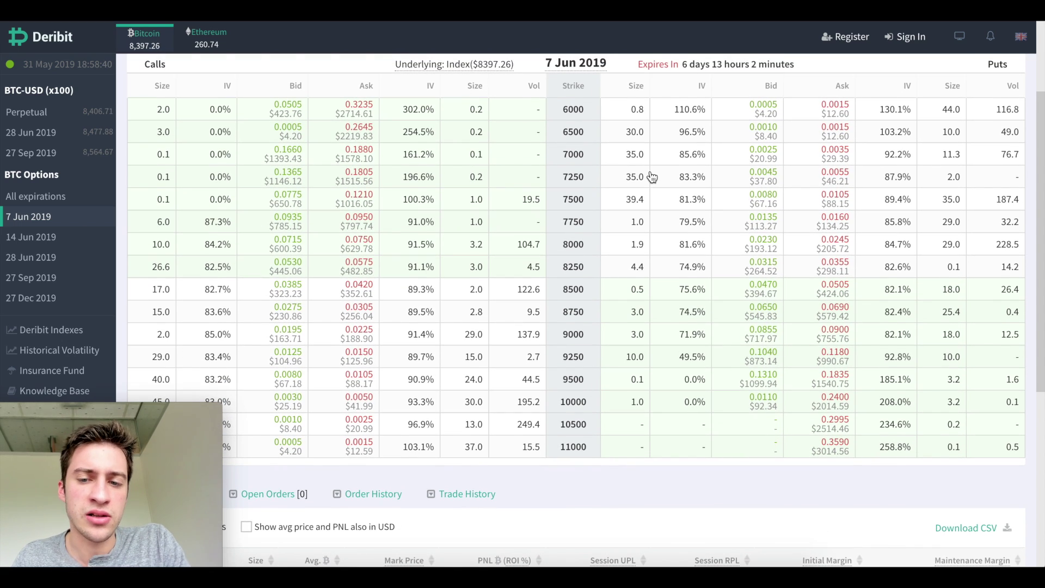
scroll(700, 204, up, 1)
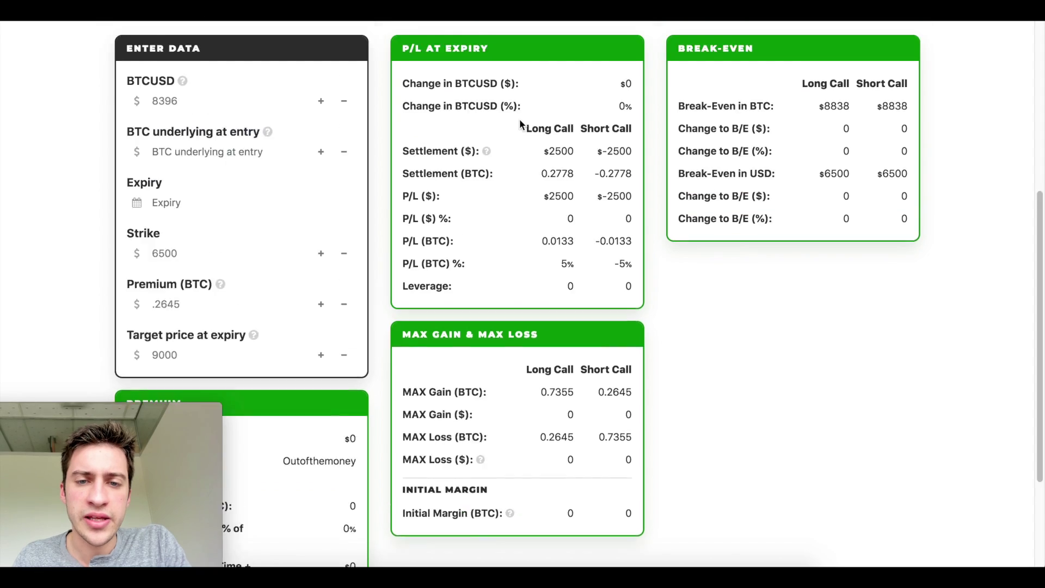
scroll(520, 118, up, 2)
Step: Switch the calculator to puts and enter a 9250 strike with a .104 BTC premium
click(592, 38)
scroll(275, 223, down, 2)
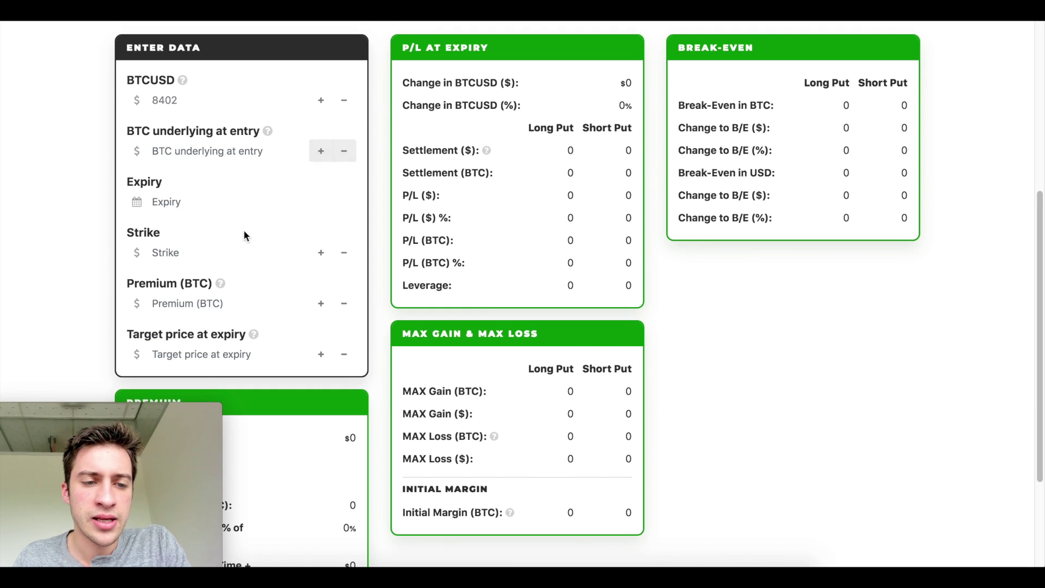
click(227, 252)
text(9250)
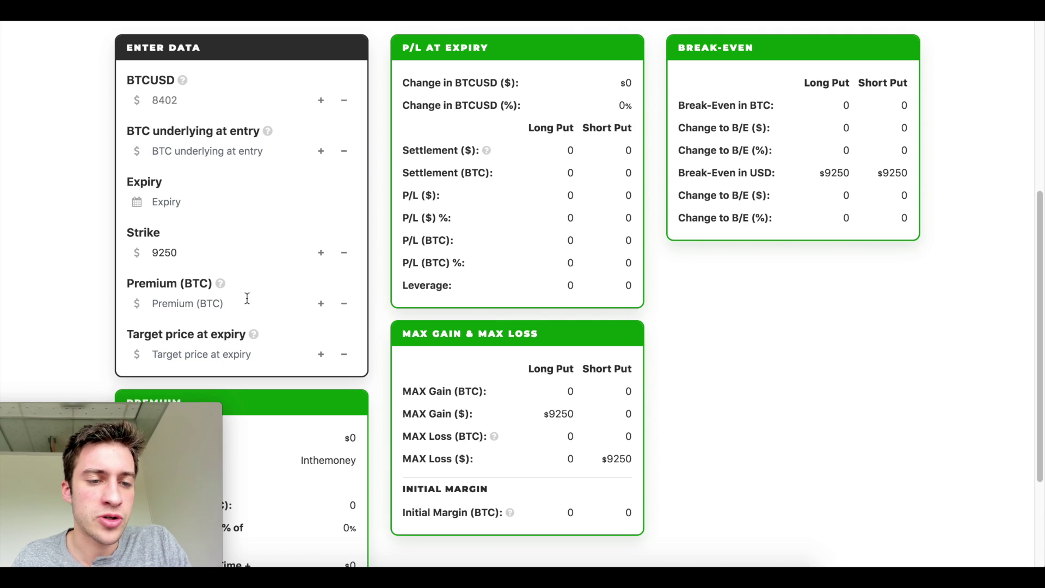
click(246, 298)
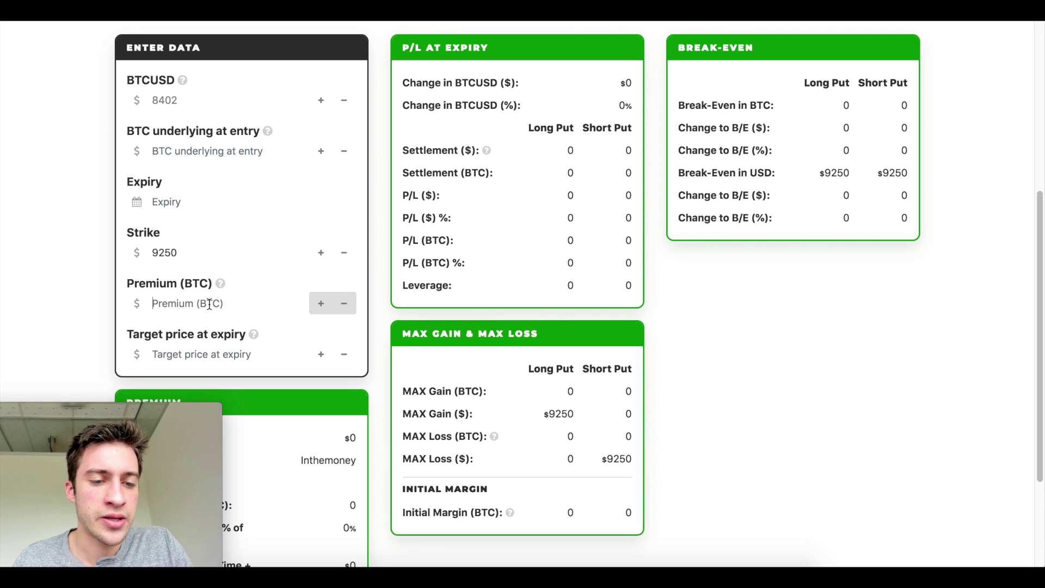
text(.104)
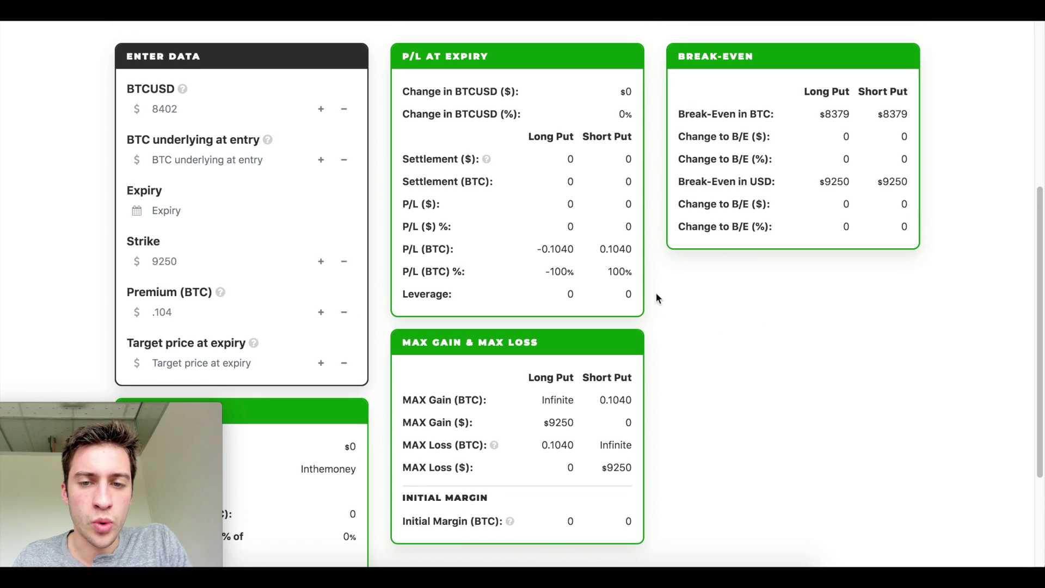
Step: Check the 9250 put's quote on the Deribit chain and return to the calculator
scroll(652, 295, down, 1)
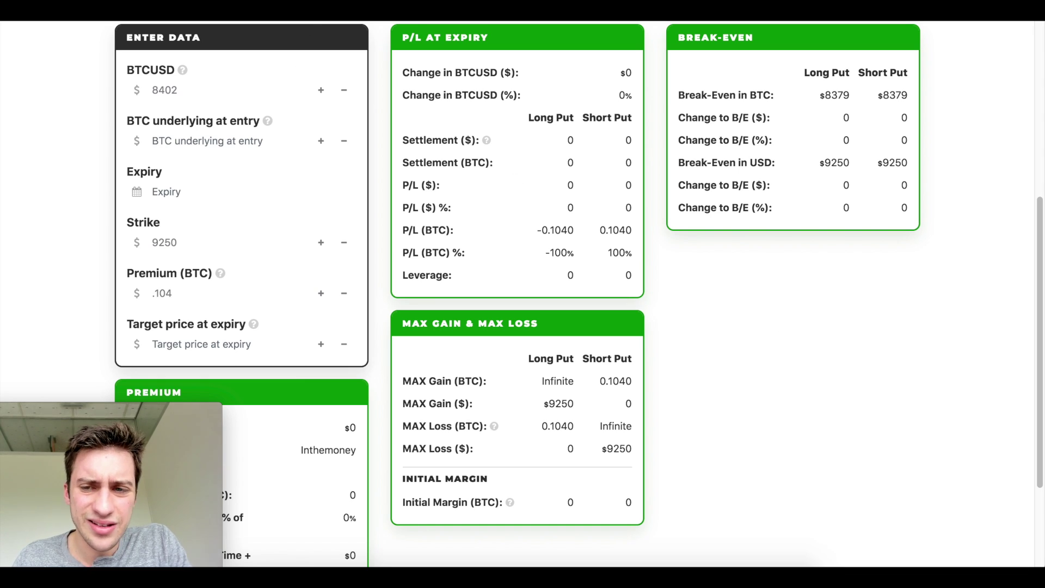
key(ctrl+Tab)
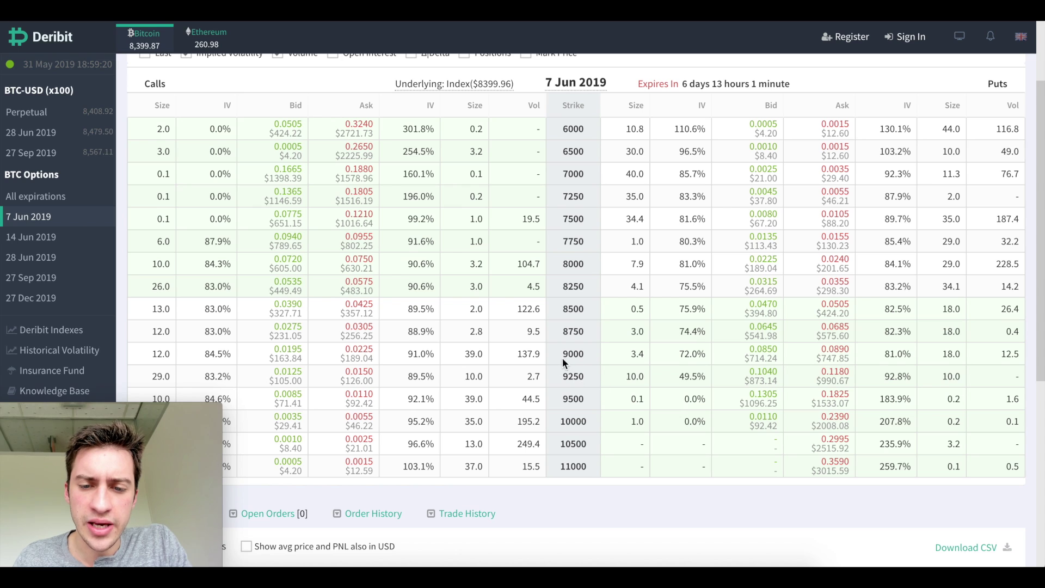
scroll(629, 400, up, 1)
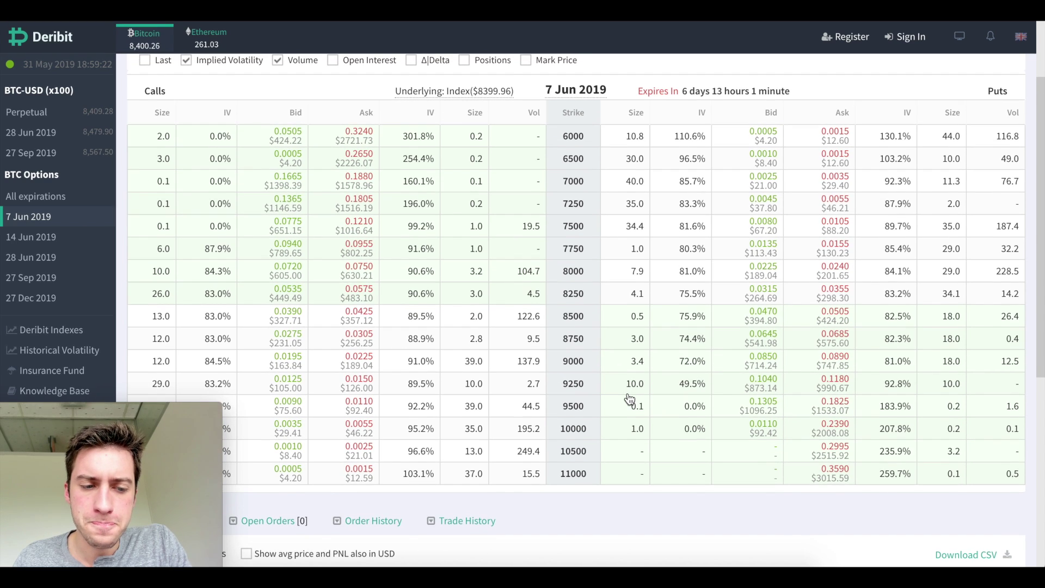
key(ctrl+shift+Tab)
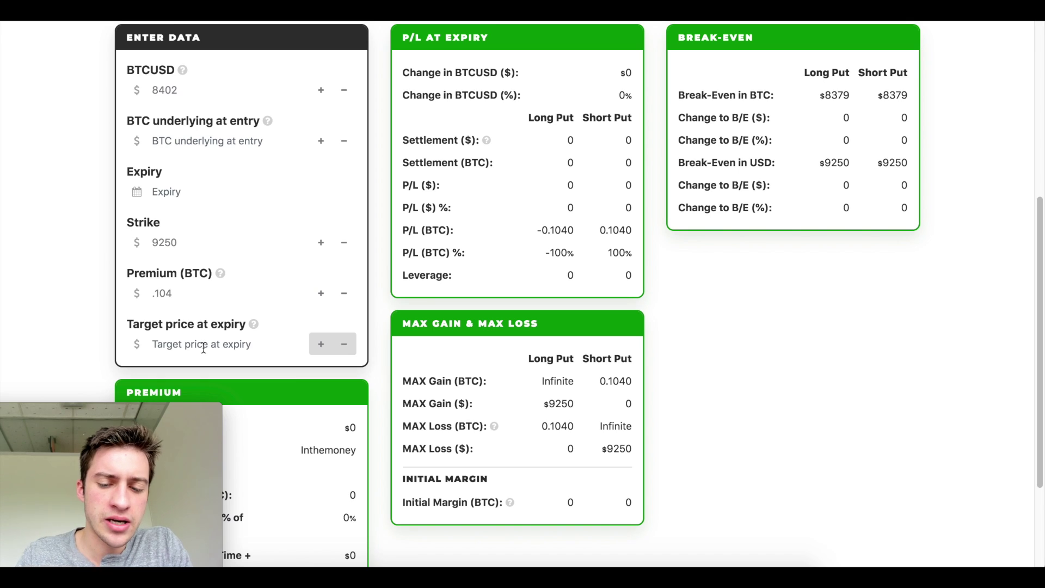
Step: Enter an 8250 expiry target and mark the long put's $1000 settlement
text(8250)
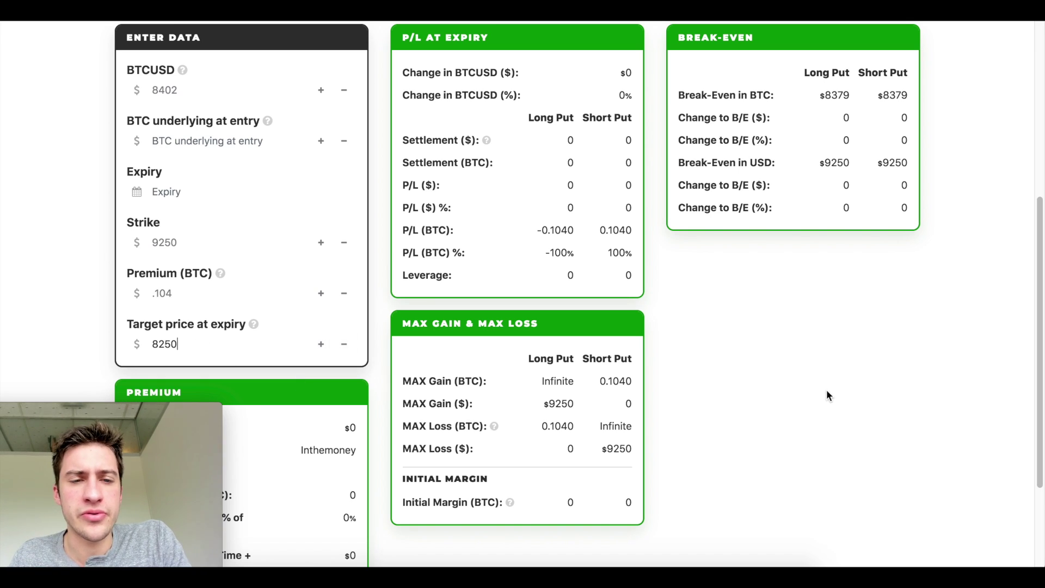
click(833, 317)
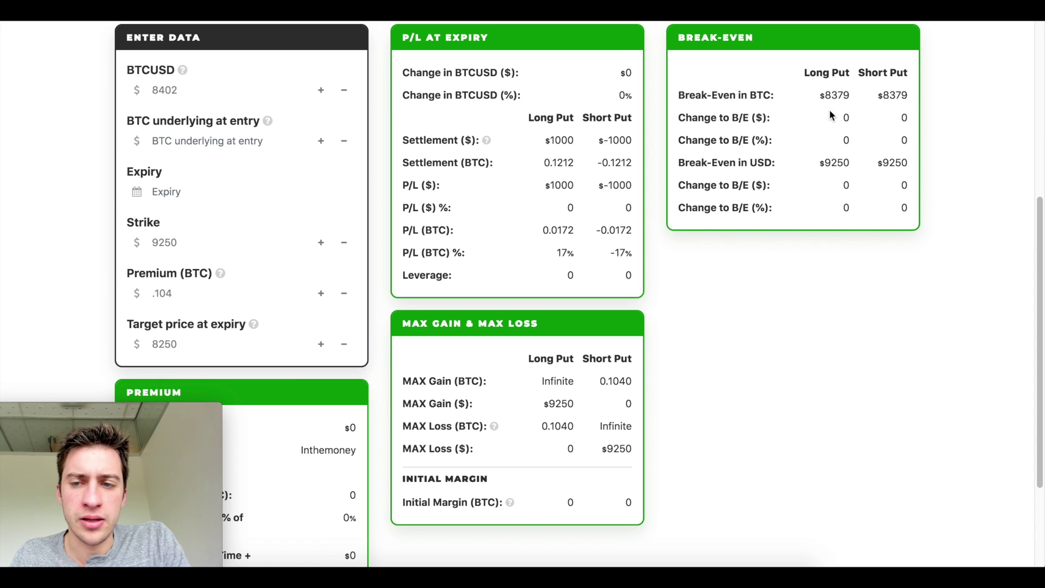
scroll(628, 299, down, 1)
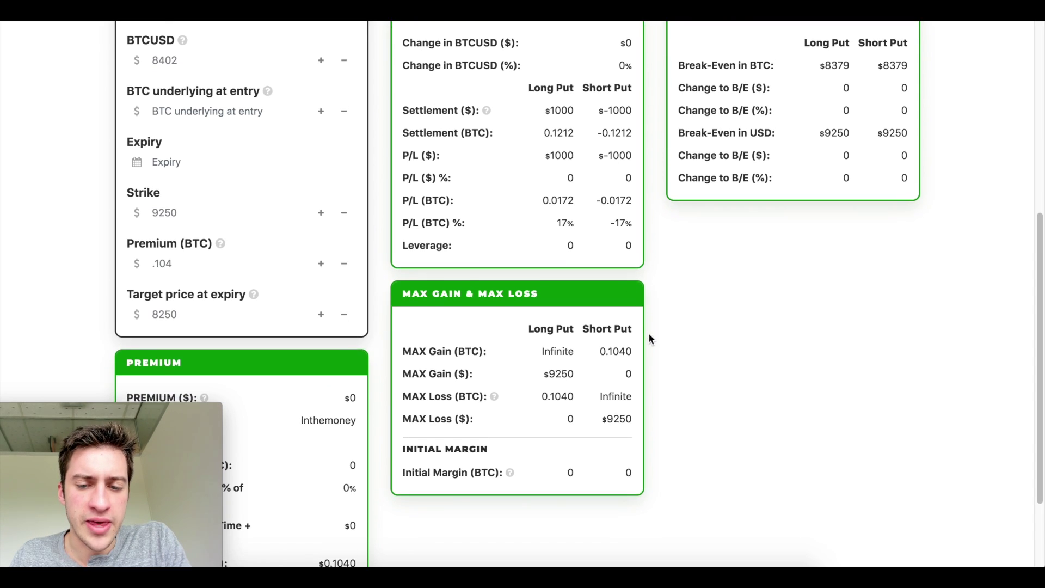
drag(544, 141, 588, 136)
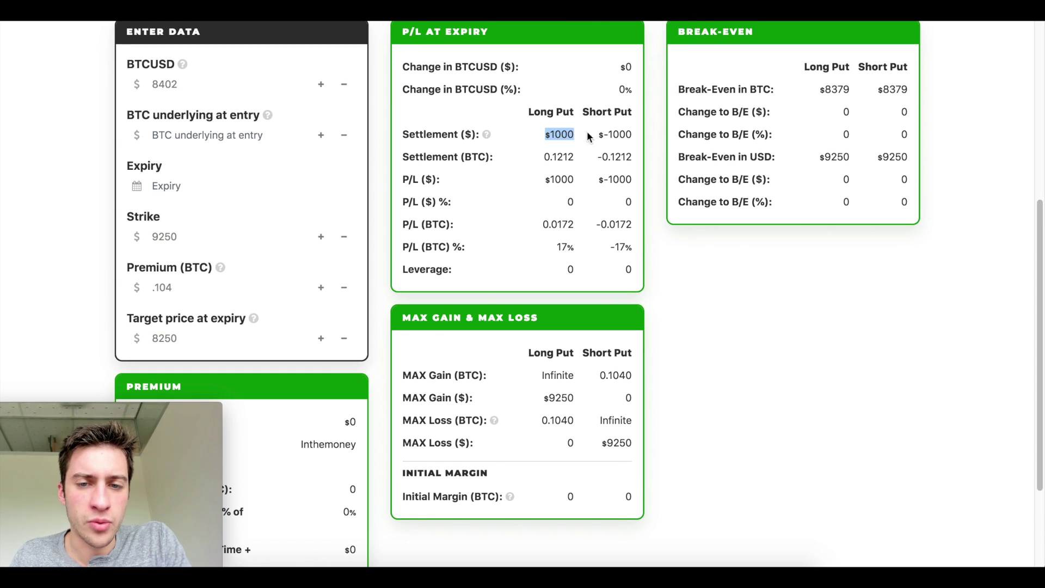
click(655, 241)
scroll(655, 241, down, 1)
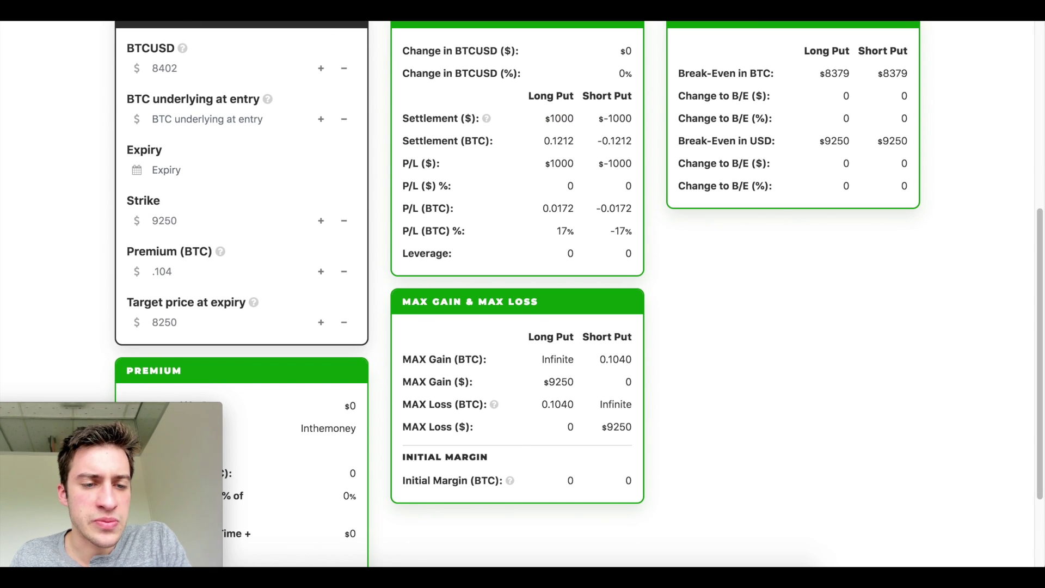
key(ctrl+Tab)
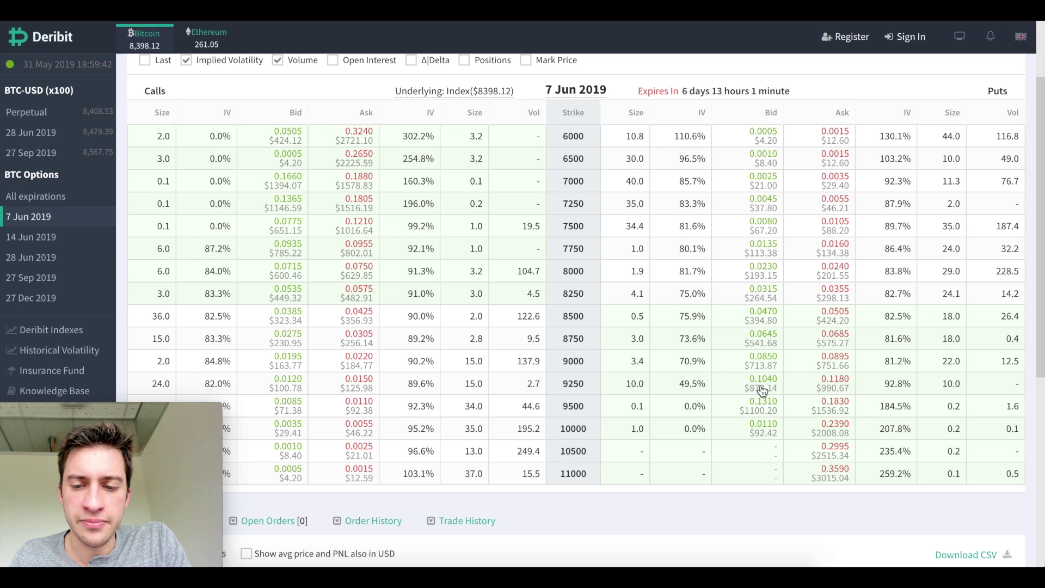
Step: Hide the Volume columns and review the 9250 put's 0.1180 BTC ask on the 7 Jun 2019 chain
scroll(782, 362, up, 1)
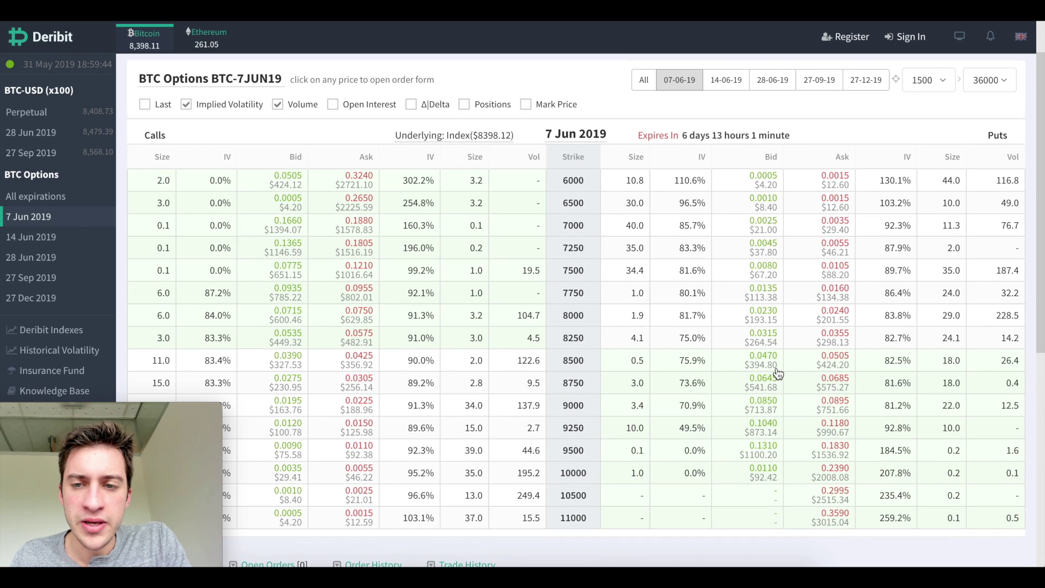
click(777, 373)
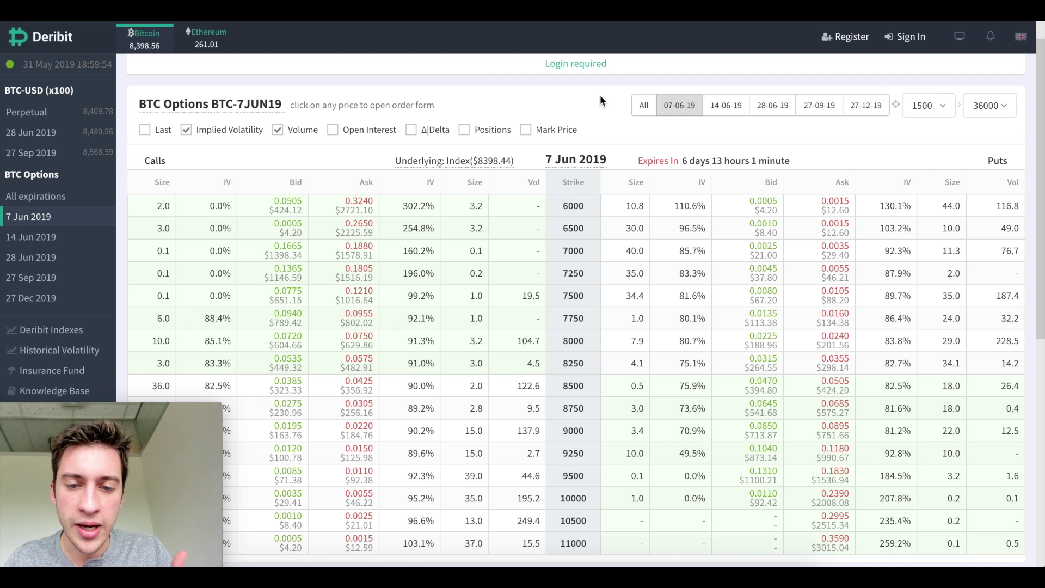
scroll(599, 95, down, 1)
scroll(530, 296, down, 1)
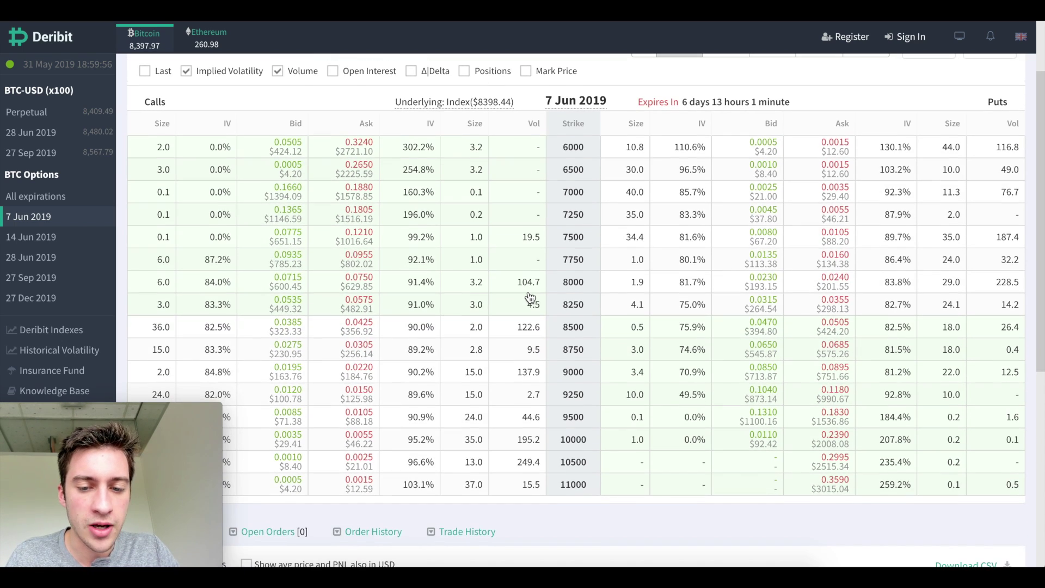
scroll(501, 269, up, 1)
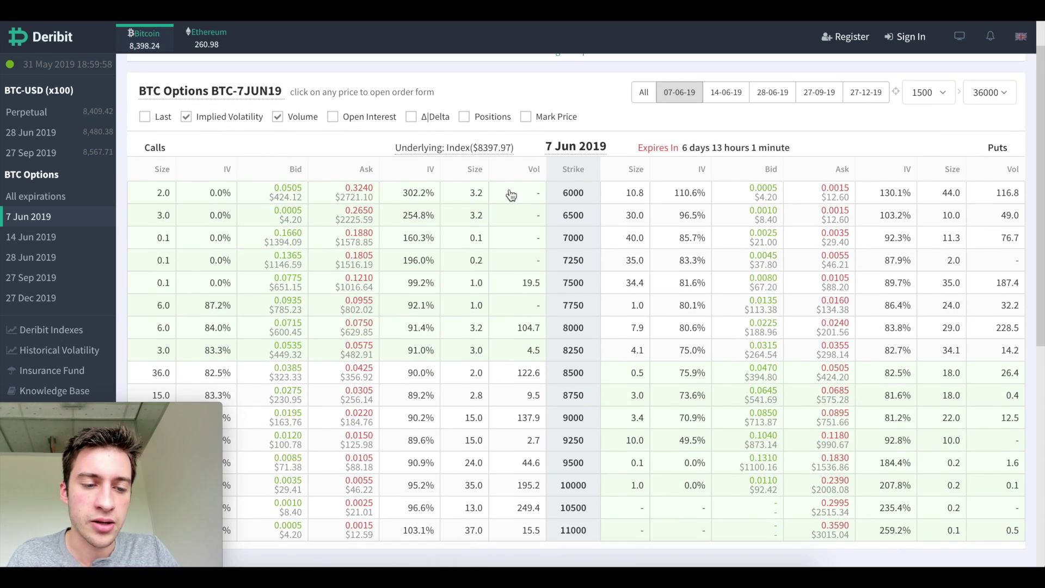
click(277, 116)
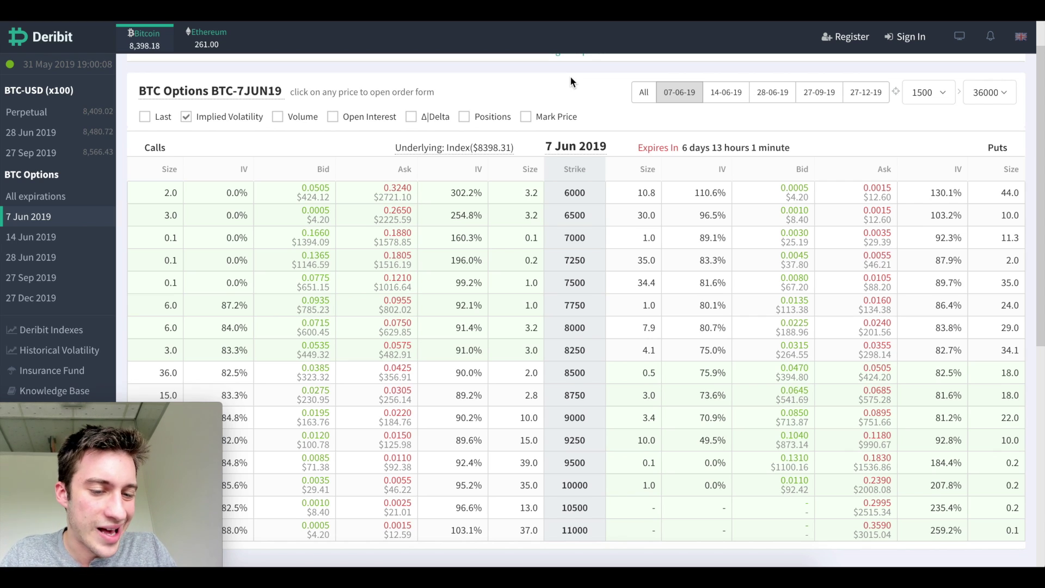
scroll(569, 78, down, 1)
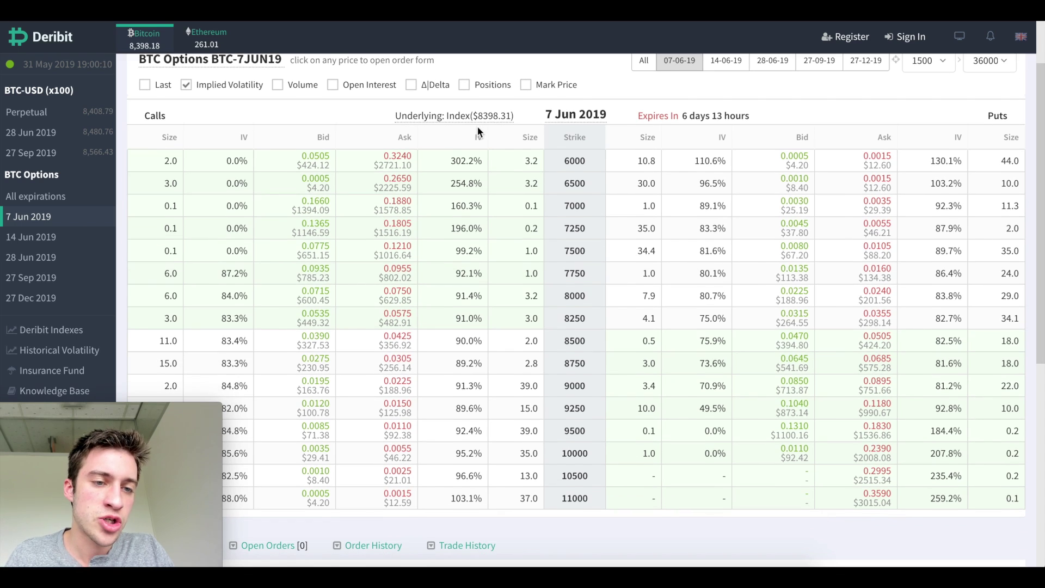
scroll(583, 74, up, 1)
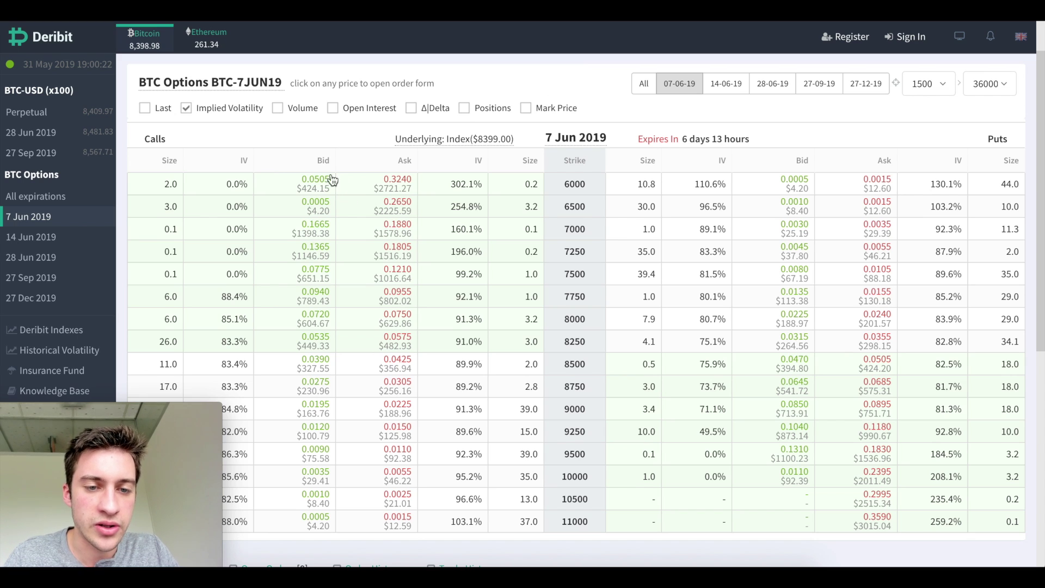
scroll(365, 256, down, 2)
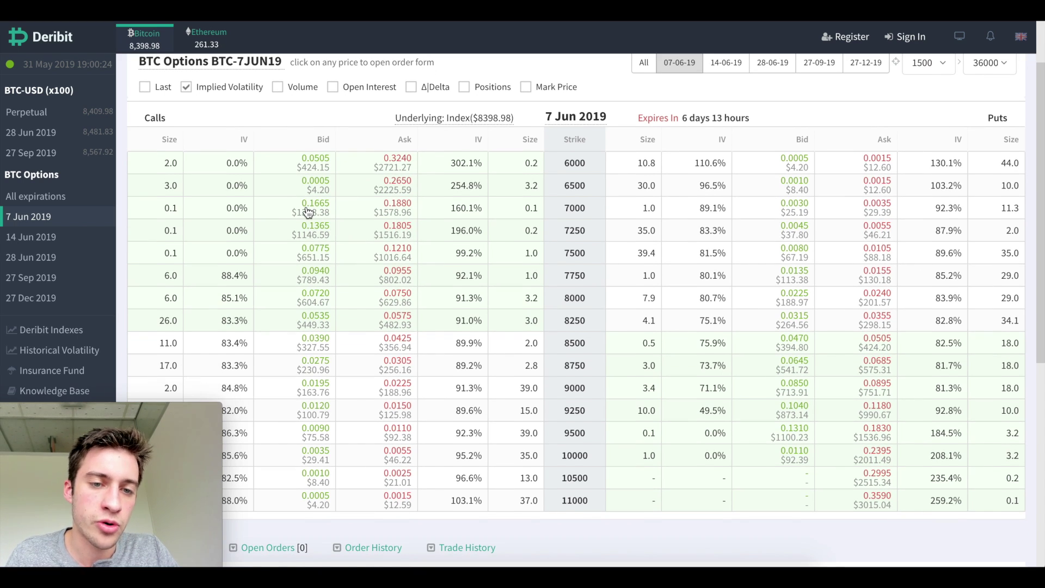
scroll(589, 324, down, 6)
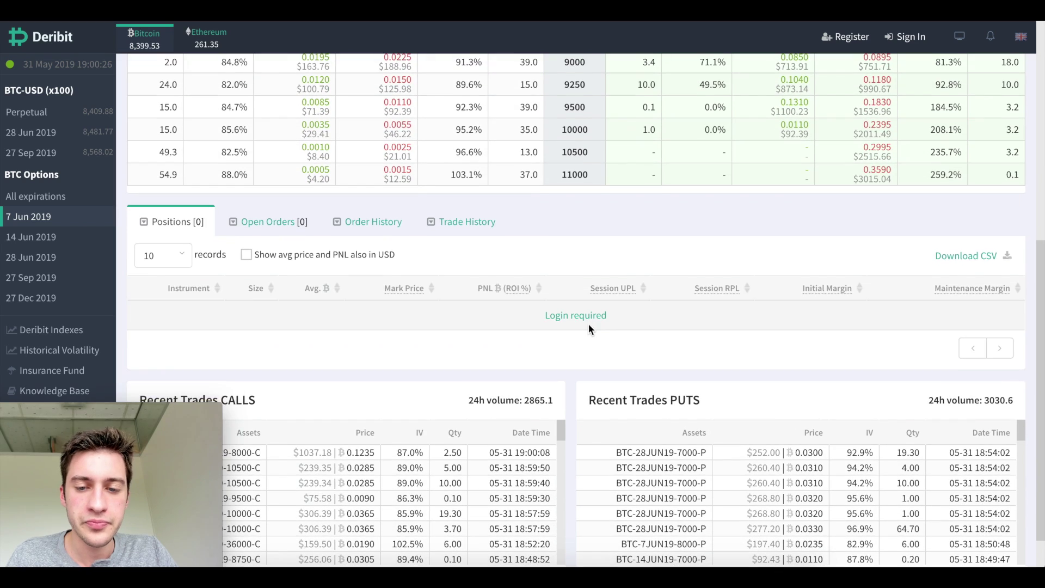
scroll(570, 331, up, 8)
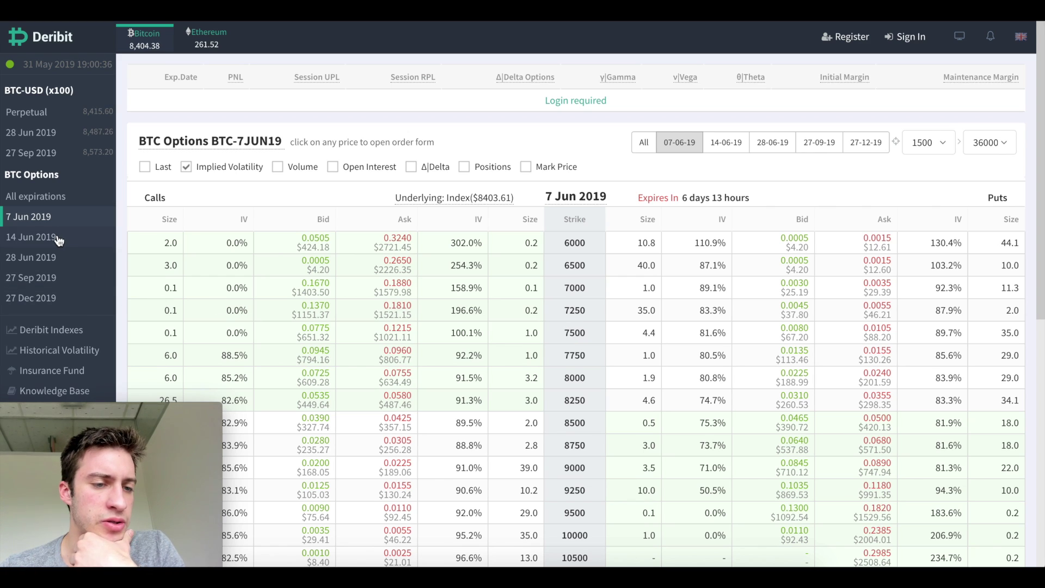
Step: Show the BTC options chain for the 28 Jun 2019 expiry and scroll through its strikes
click(58, 257)
scroll(572, 161, down, 3)
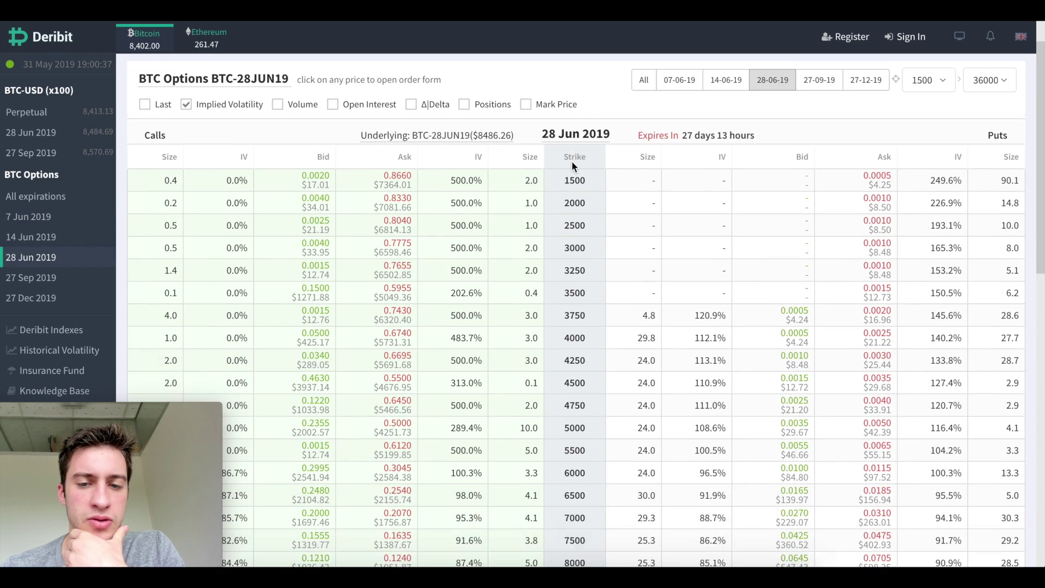
scroll(637, 280, down, 1)
scroll(479, 223, up, 2)
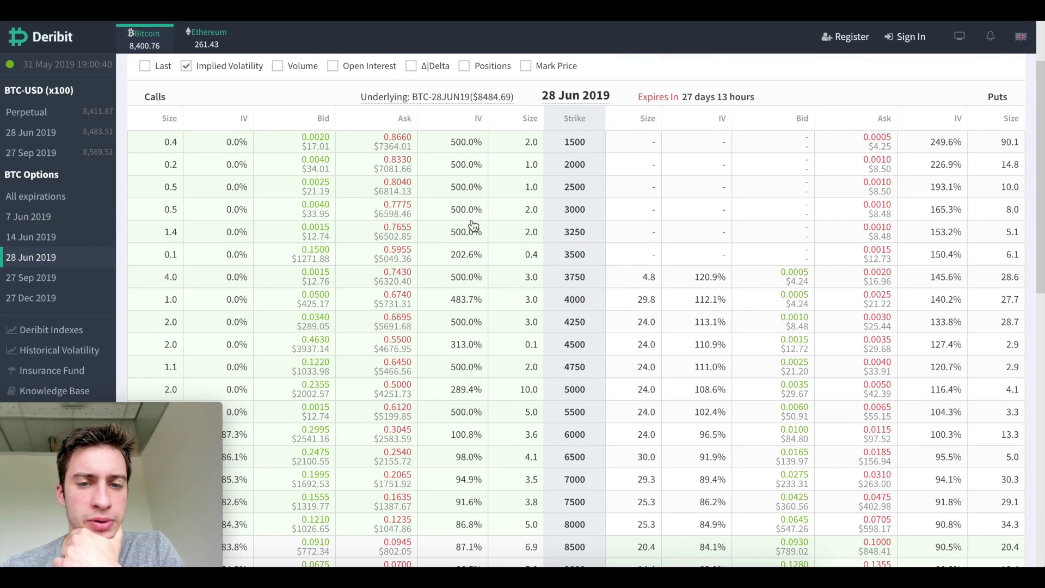
scroll(579, 189, up, 1)
scroll(580, 109, up, 1)
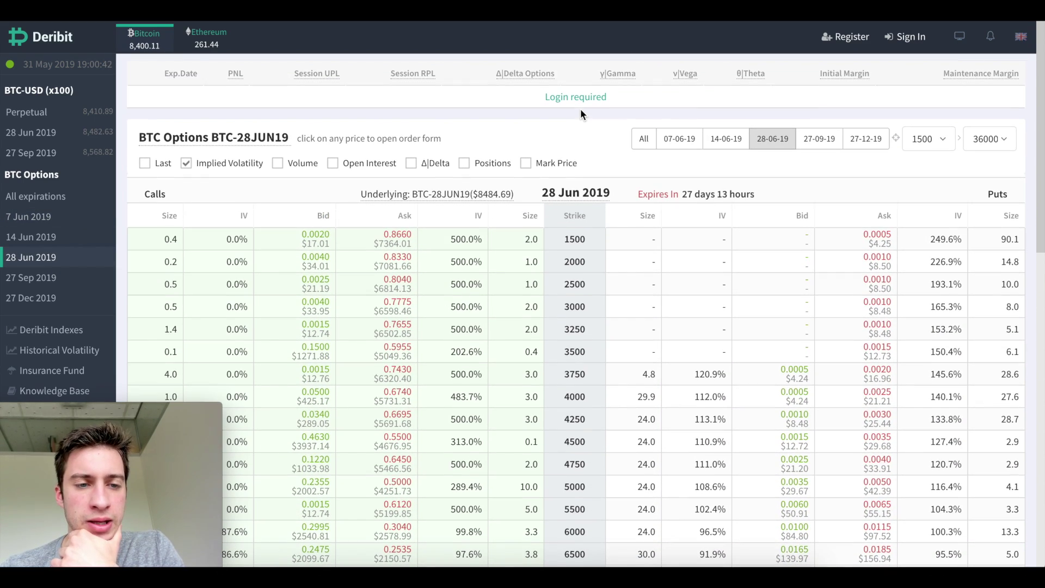
scroll(574, 141, down, 6)
scroll(567, 178, down, 5)
scroll(567, 178, up, 10)
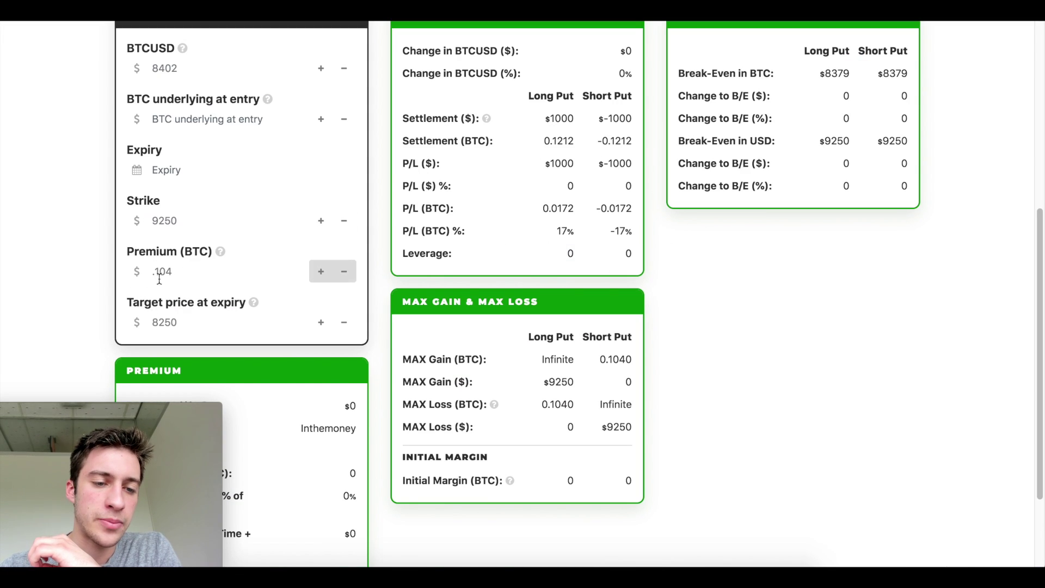
Step: Scroll up to review the 9250 put results: $1000 long-put settlement, $8379 break-even
scroll(159, 279, up, 1)
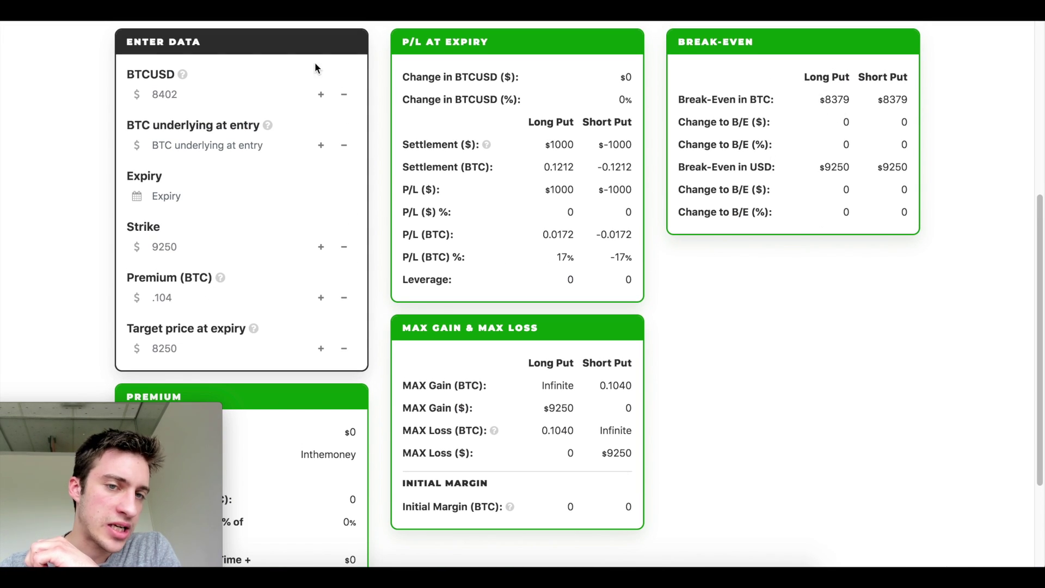